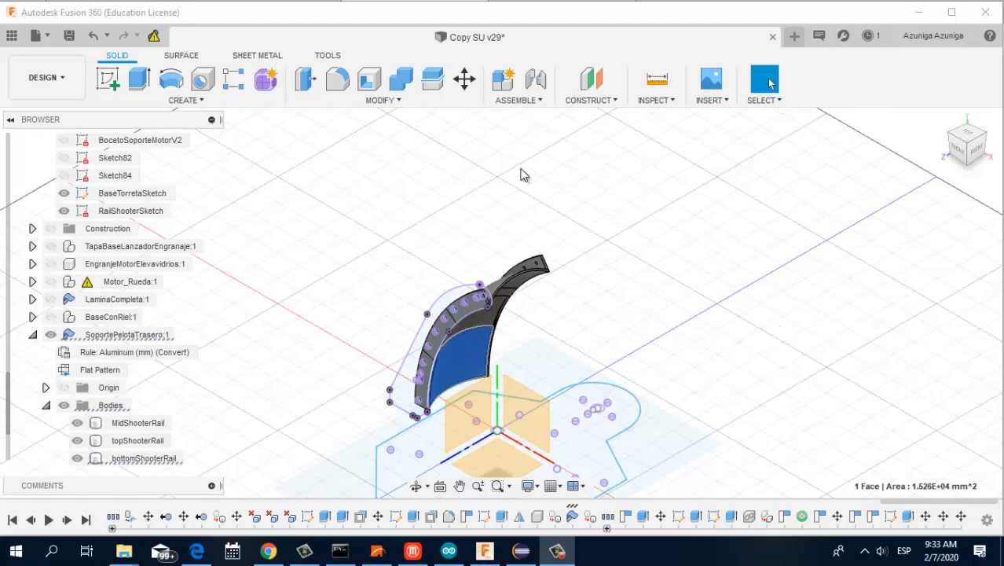
# Step: Create a new empty design and consult the dimensioned plate drawing in Fusion360Exercises.pdf in the browser before returning to Fusion 360
pyautogui.click(794, 37)
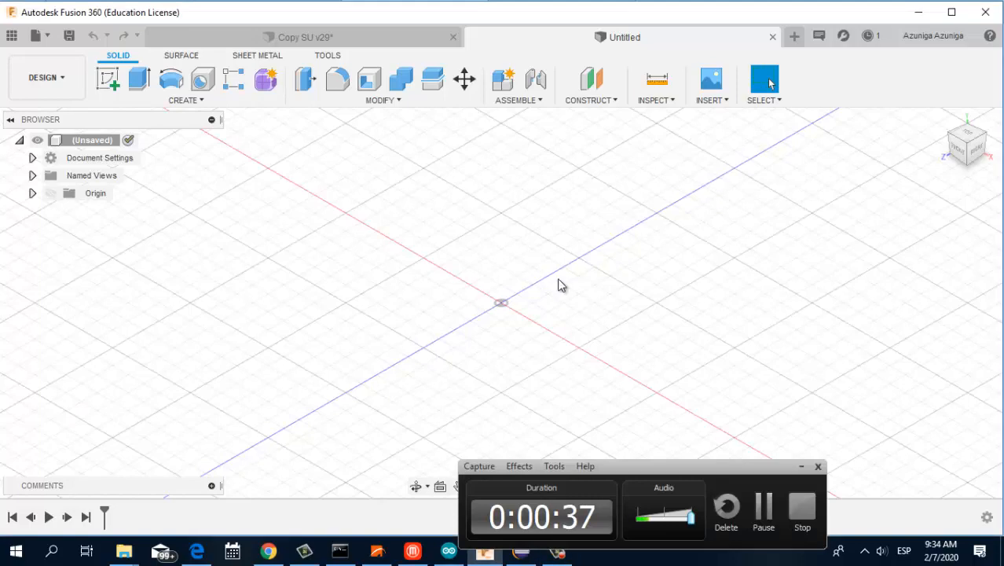
pyautogui.click(802, 468)
pyautogui.hotkey('alt', 'Tab')
pyautogui.hotkey('alt', 'Tab')
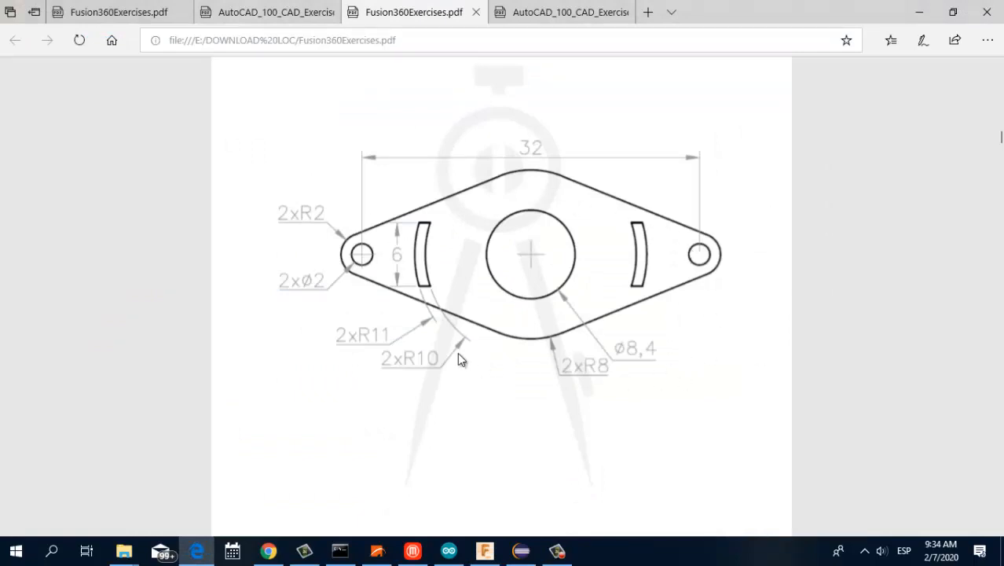
pyautogui.hotkey('alt', 'Tab')
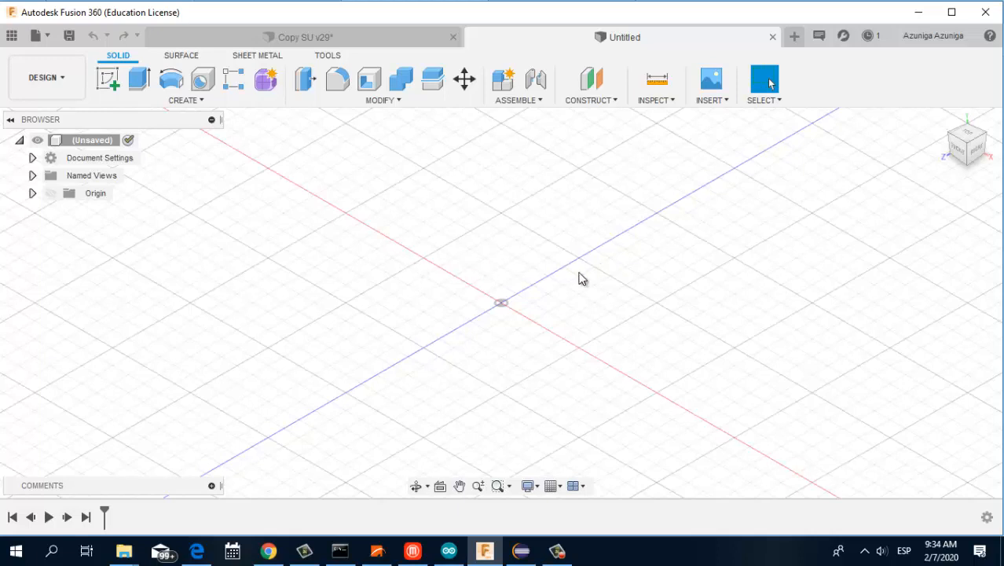
# Step: Look at the empty design from the top and start a new sketch on the horizontal origin plane
pyautogui.click(968, 135)
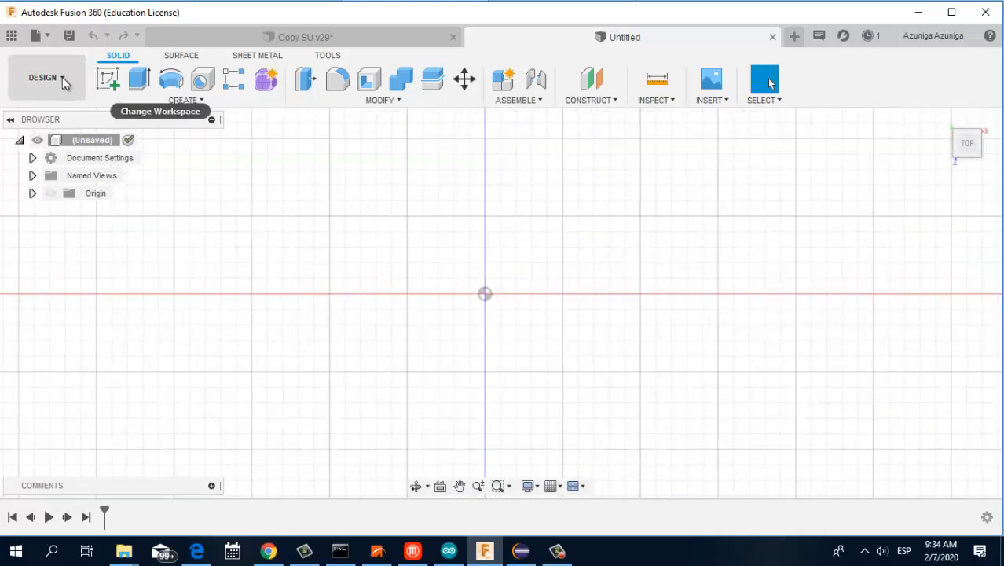
pyautogui.click(108, 78)
pyautogui.click(537, 328)
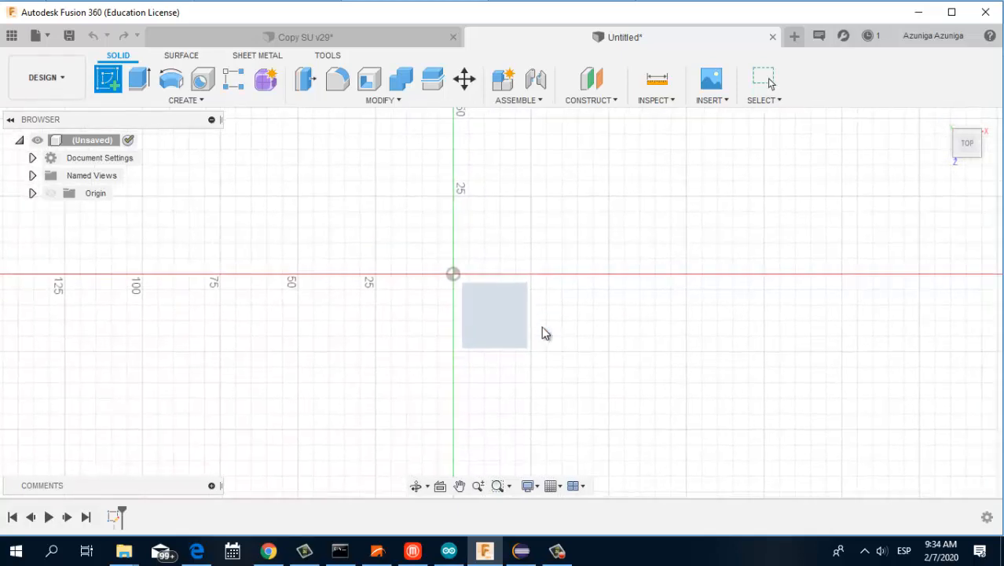
# Step: Check the central hole size in the reference drawing and sketch a circle of 8.4 mm diameter centred on the origin
pyautogui.hotkey('alt', 'Tab')
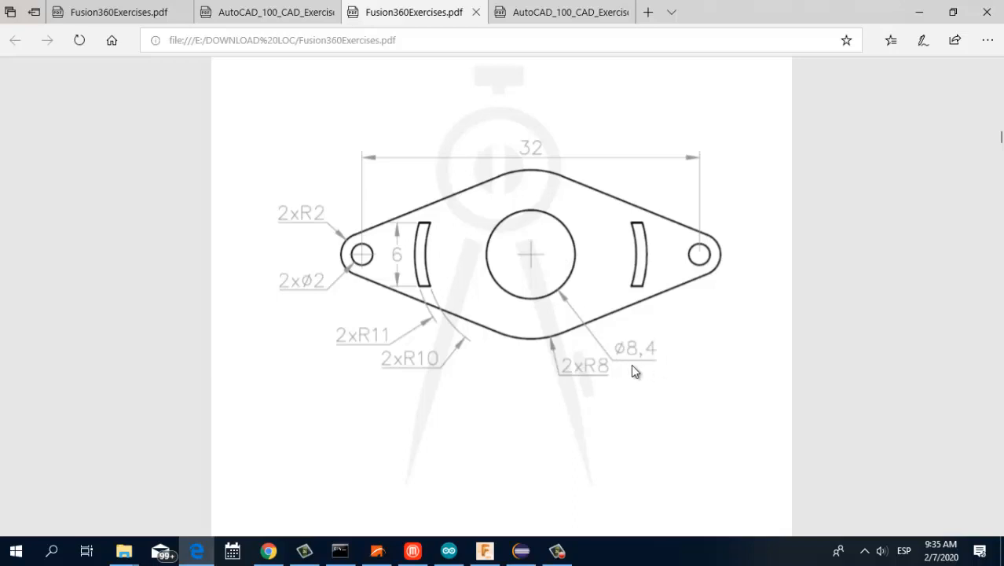
pyautogui.hotkey('alt', 'Tab')
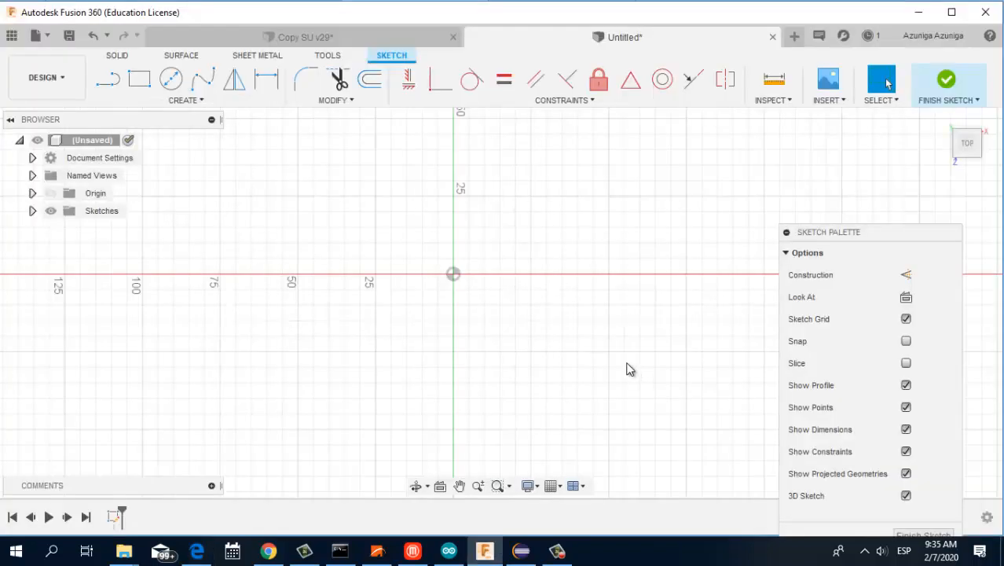
pyautogui.click(172, 79)
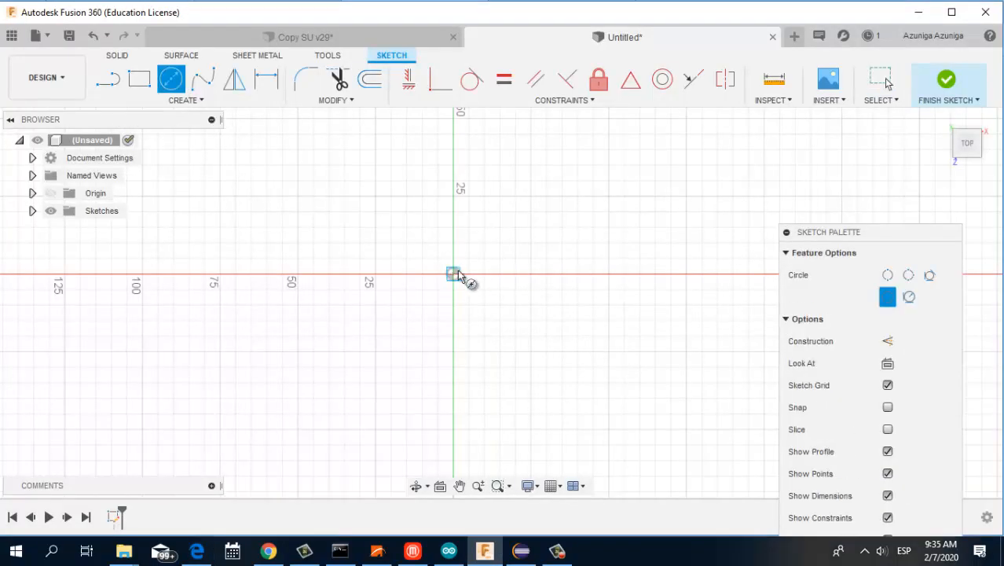
pyautogui.click(454, 274)
pyautogui.write('8.4')
pyautogui.press('Tab')
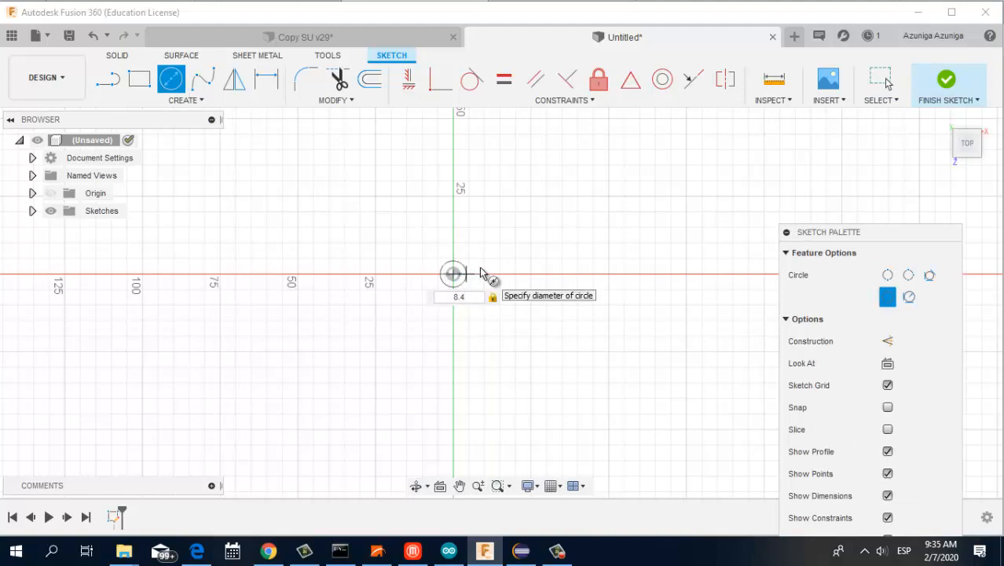
pyautogui.press('Return')
pyautogui.press('Escape')
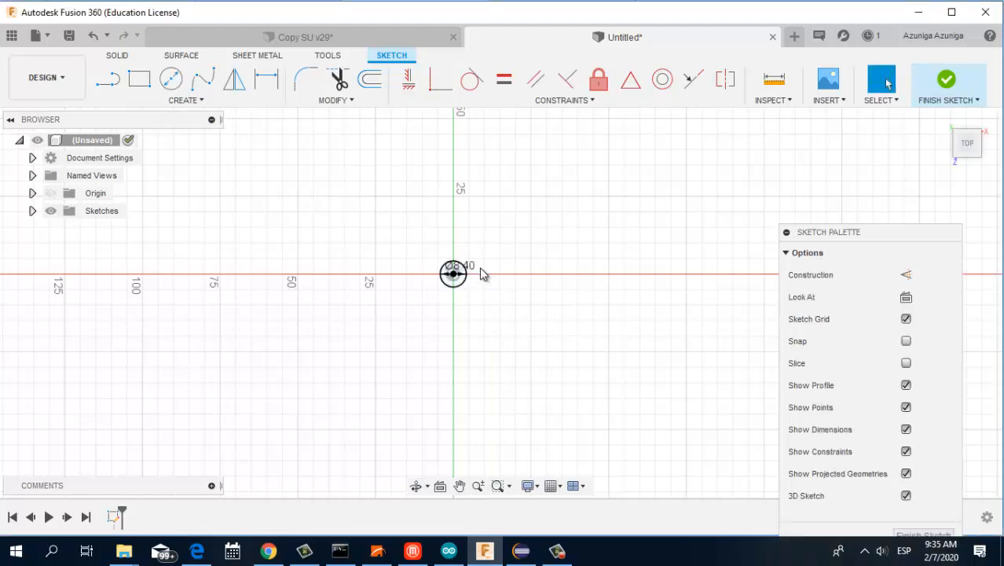
pyautogui.scroll(5, 471, 279)
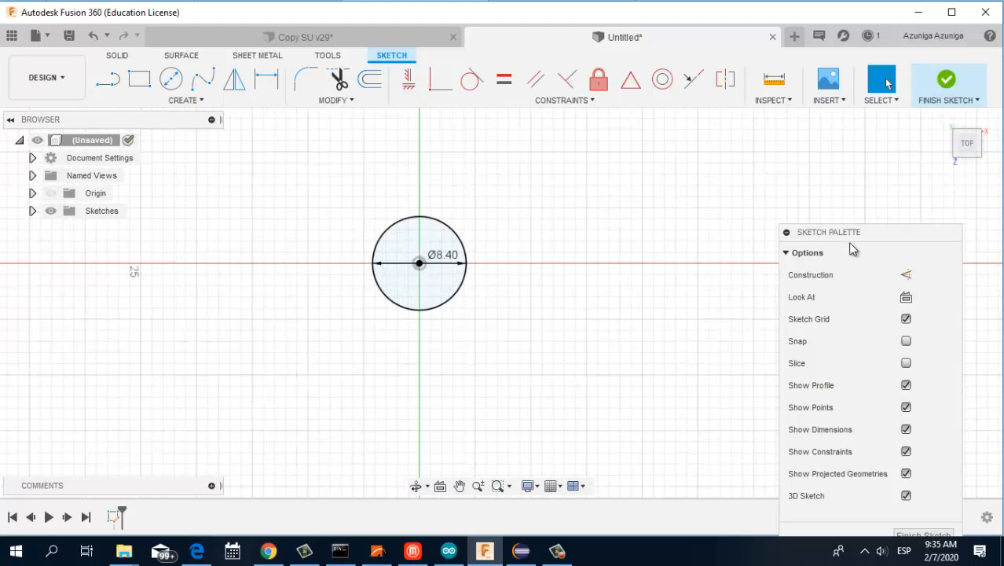
# Step: Draw a vertical construction line about 19 mm long from the circle's centre downward, after checking the reference drawing
pyautogui.moveTo(852, 233); pyautogui.dragTo(935, 199)
pyautogui.hotkey('alt', 'Tab')
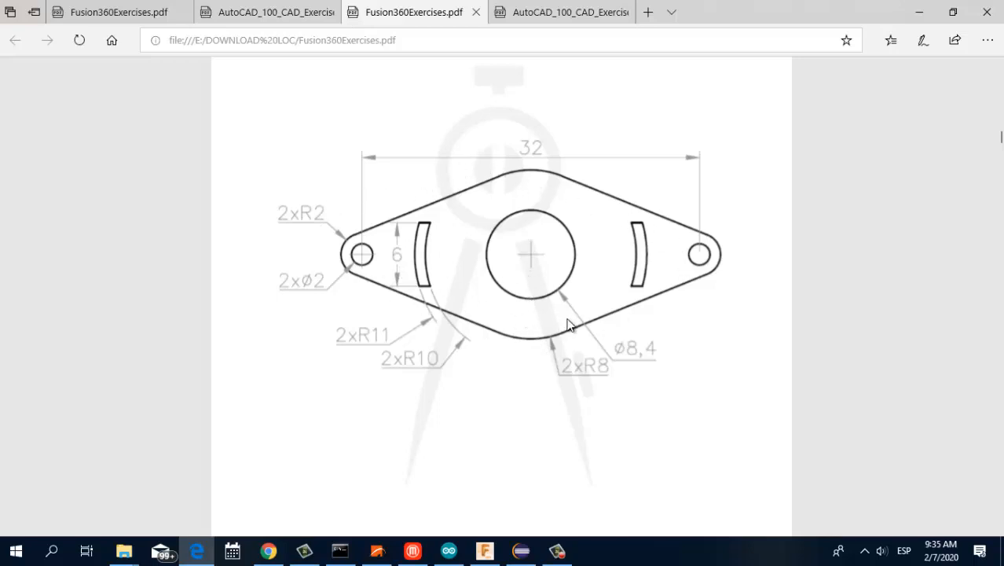
pyautogui.hotkey('alt', 'Tab')
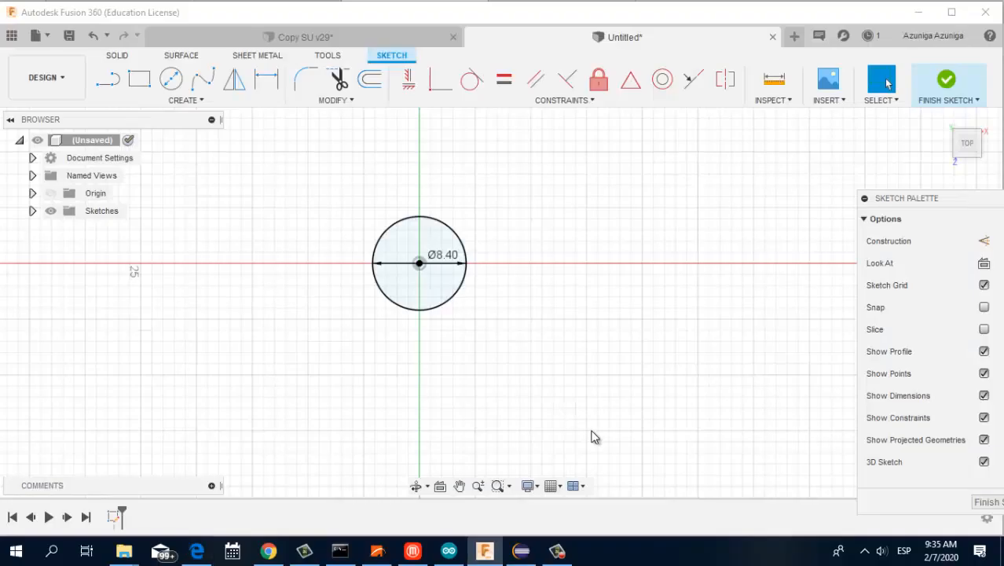
pyautogui.click(983, 238)
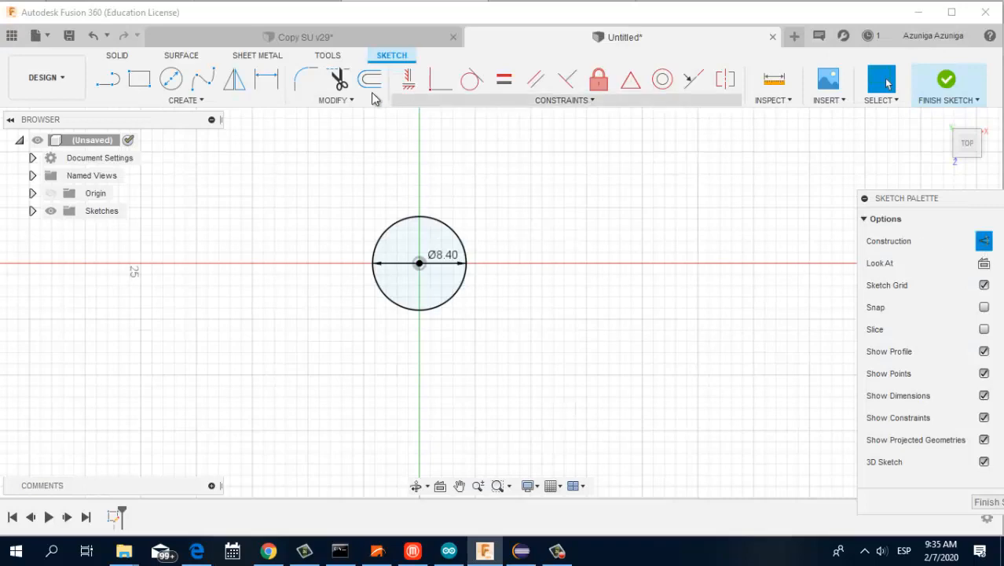
pyautogui.click(110, 82)
pyautogui.scroll(-2, 422, 169)
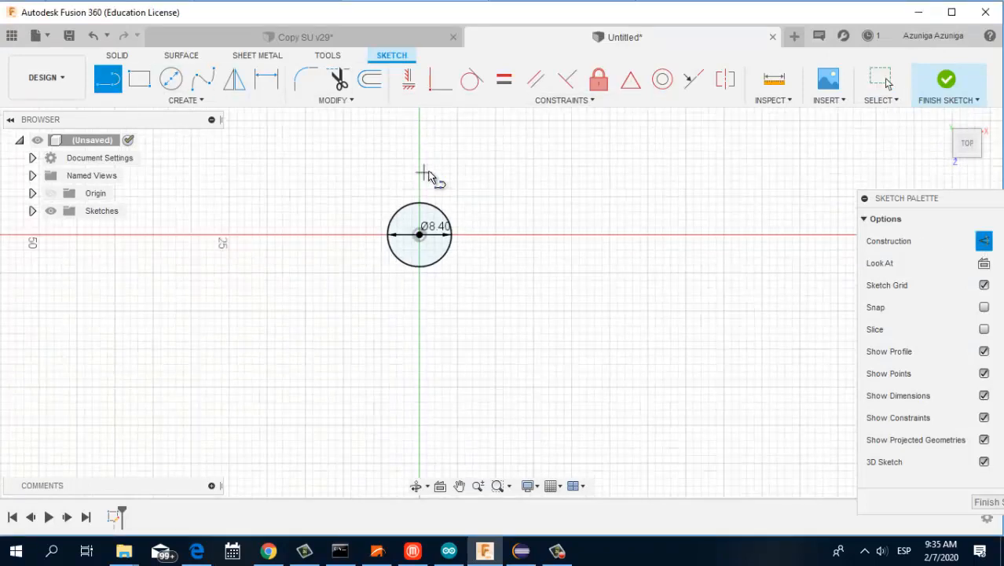
pyautogui.moveTo(423, 171); pyautogui.dragTo(422, 237, button='middle')
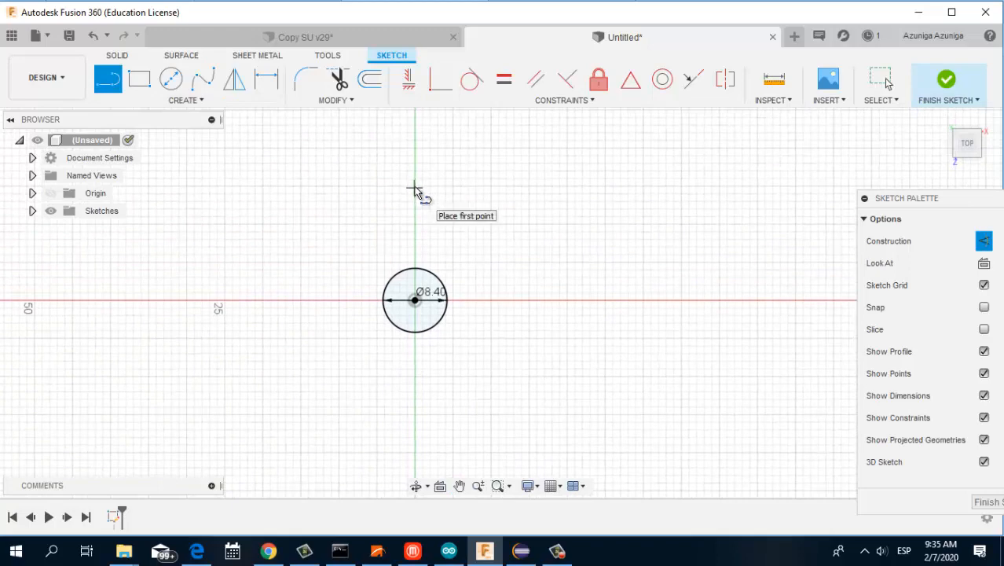
pyautogui.click(415, 301)
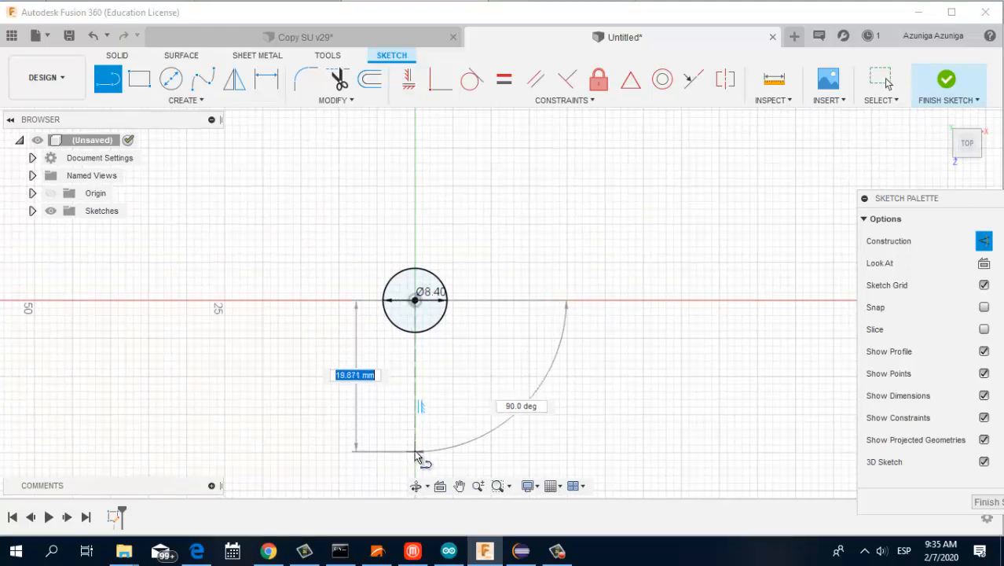
pyautogui.click(414, 444)
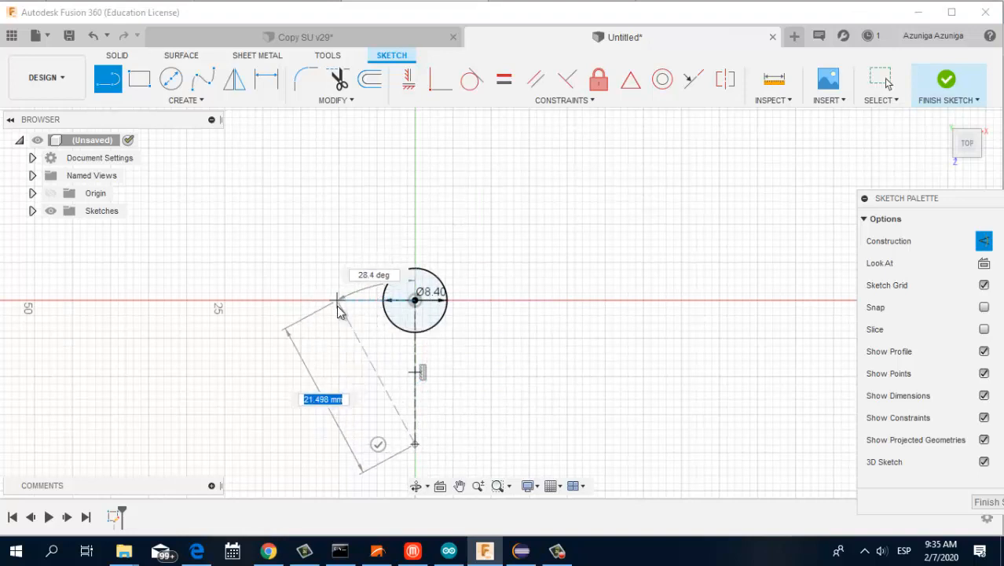
pyautogui.press('Escape')
# Step: Draw a second vertical construction line about 21 mm long from the circle's centre upward
pyautogui.click(116, 88)
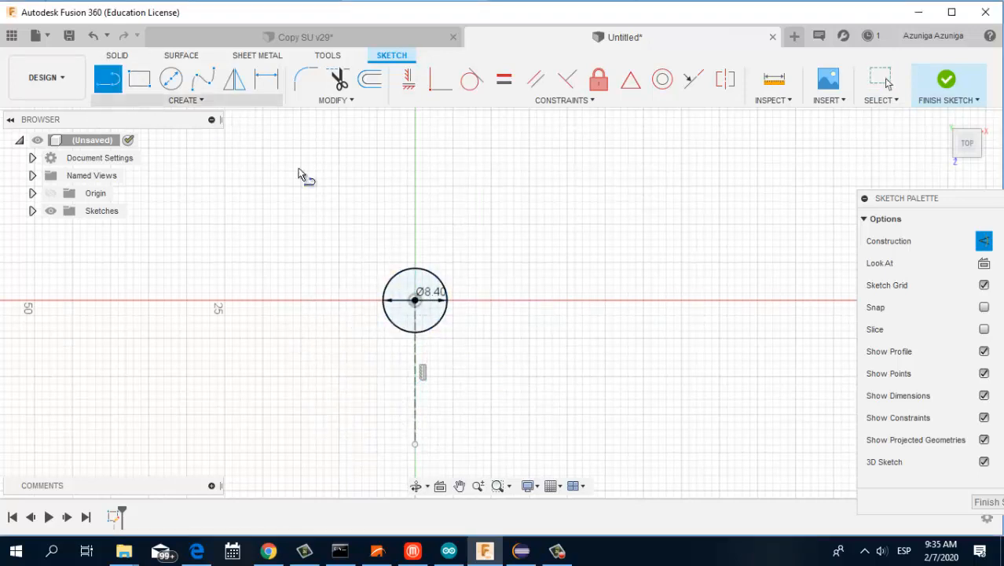
pyautogui.click(415, 301)
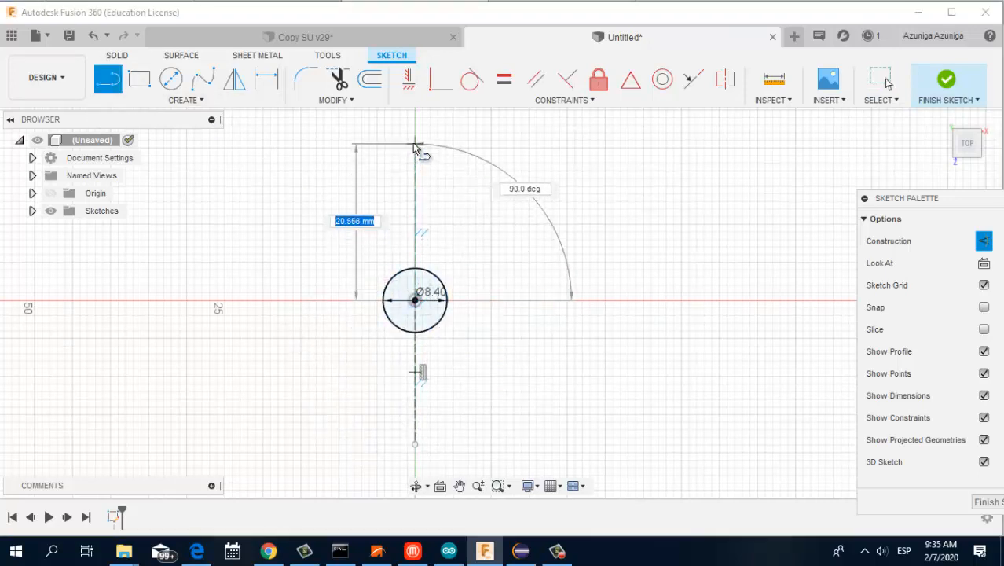
pyautogui.click(414, 143)
pyautogui.scroll(2, 458, 321)
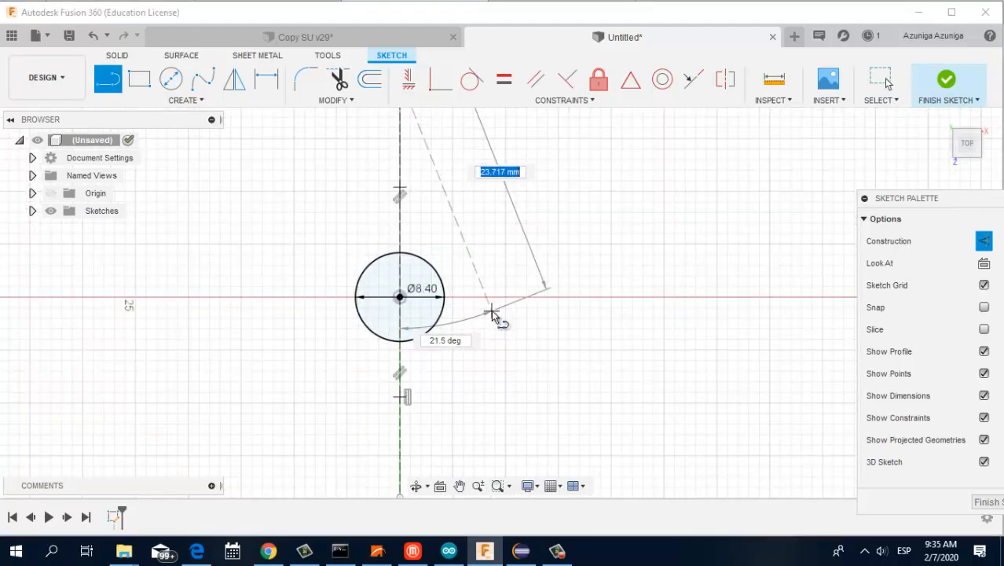
pyautogui.scroll(-2, 471, 224)
pyautogui.moveTo(469, 222); pyautogui.dragTo(482, 267, button='middle')
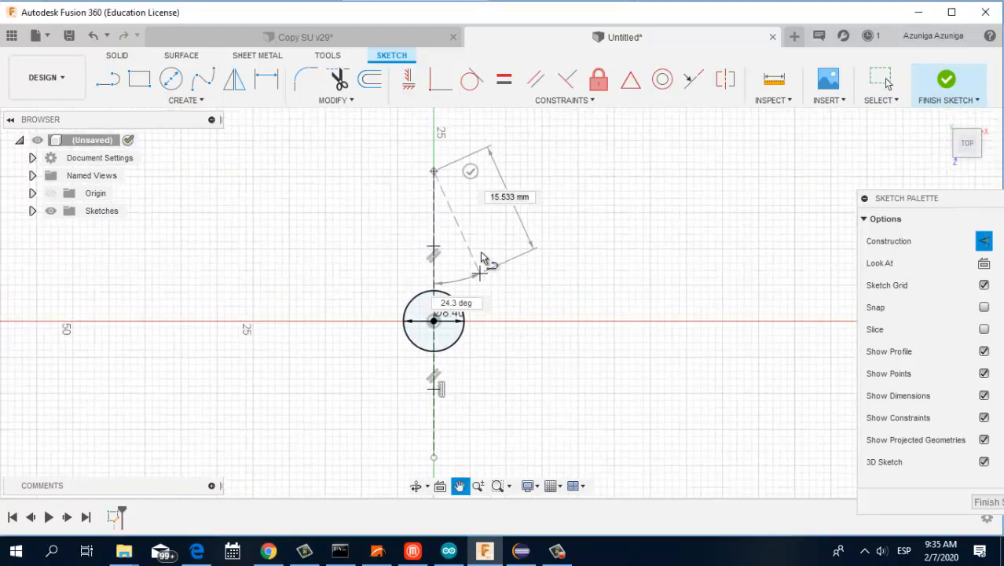
pyautogui.click(470, 172)
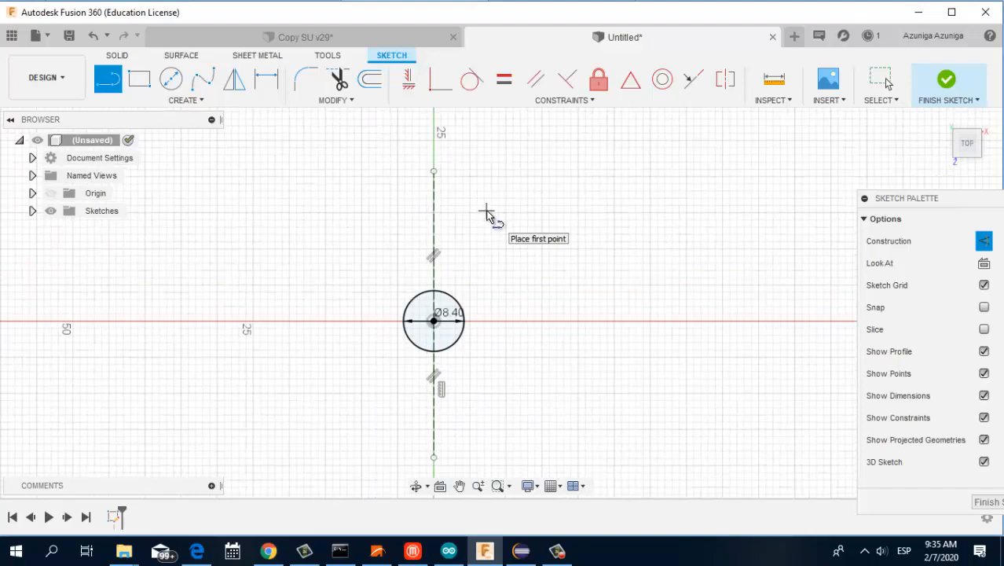
# Step: Draw two solid outline lines from the lower construction line to the horizontal axis, about 32 mm long, and back to the upper construction line
pyautogui.hotkey('alt', 'Tab')
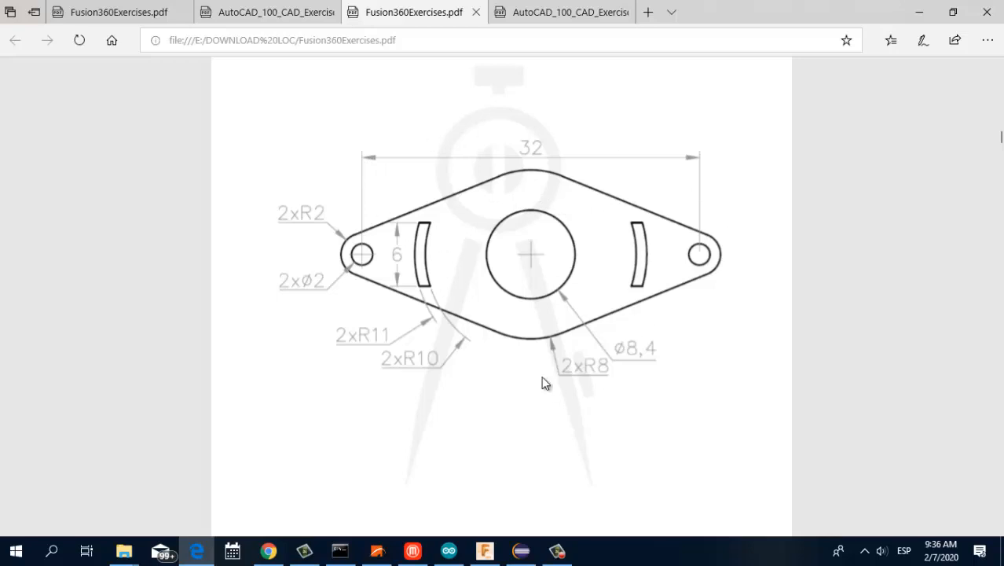
pyautogui.hotkey('alt', 'Tab')
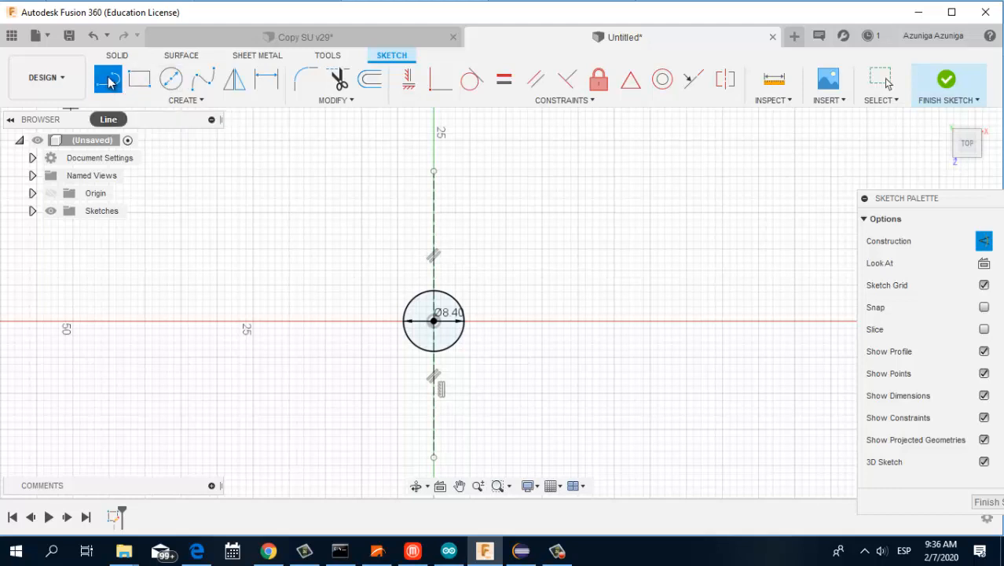
pyautogui.click(987, 242)
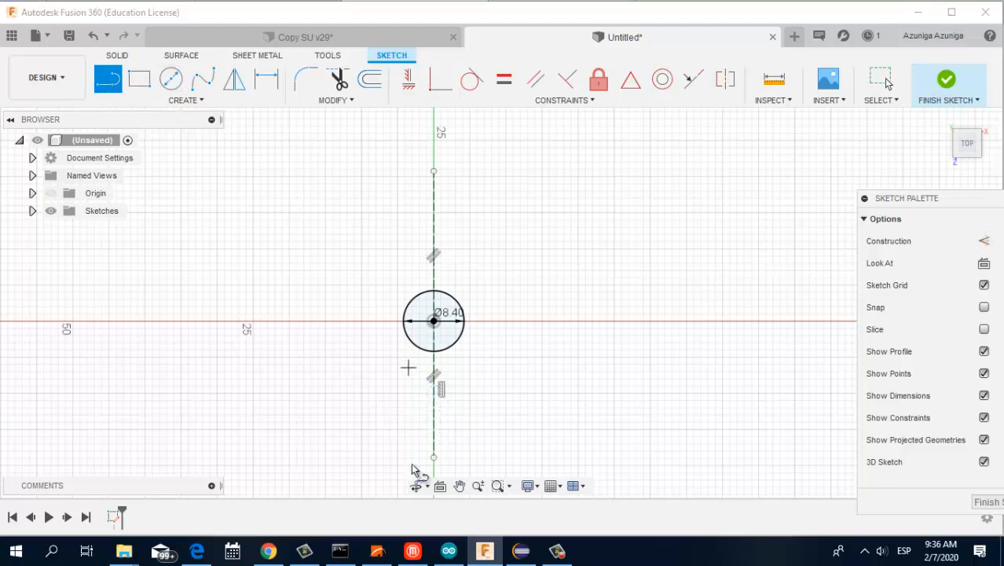
pyautogui.click(434, 406)
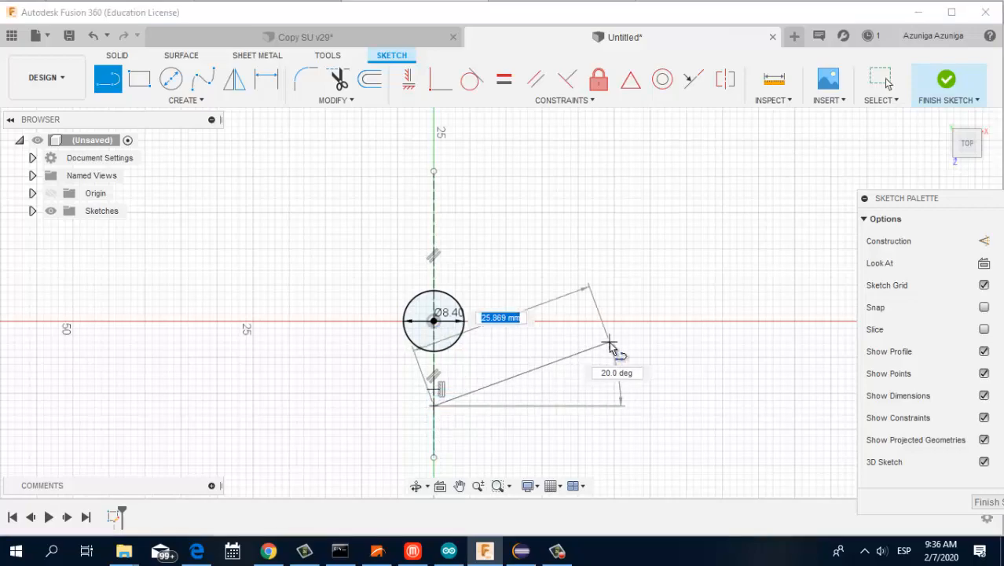
pyautogui.hotkey('alt', 'Tab')
pyautogui.hotkey('alt', 'Tab')
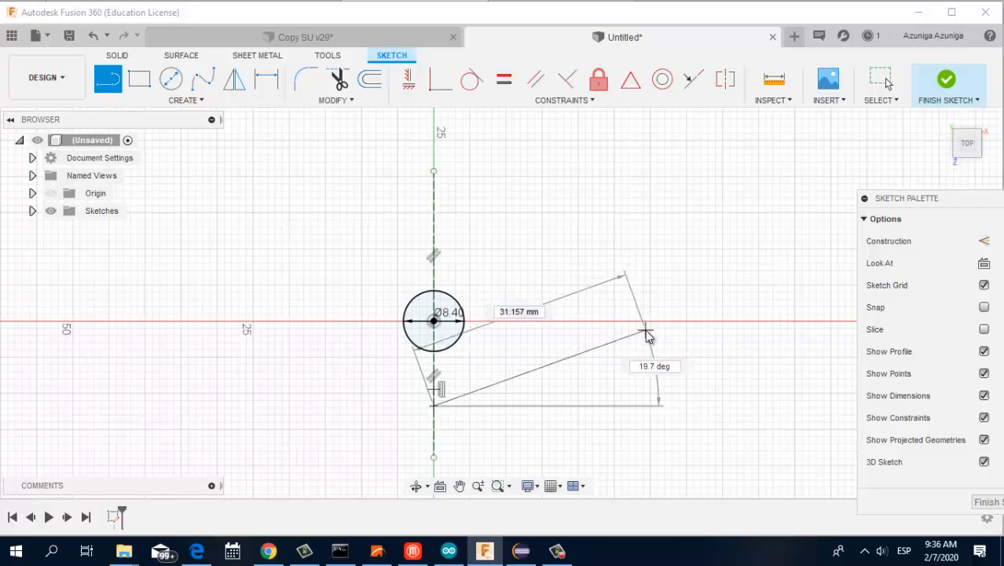
pyautogui.hotkey('alt', 'Tab')
pyautogui.hotkey('alt', 'Tab')
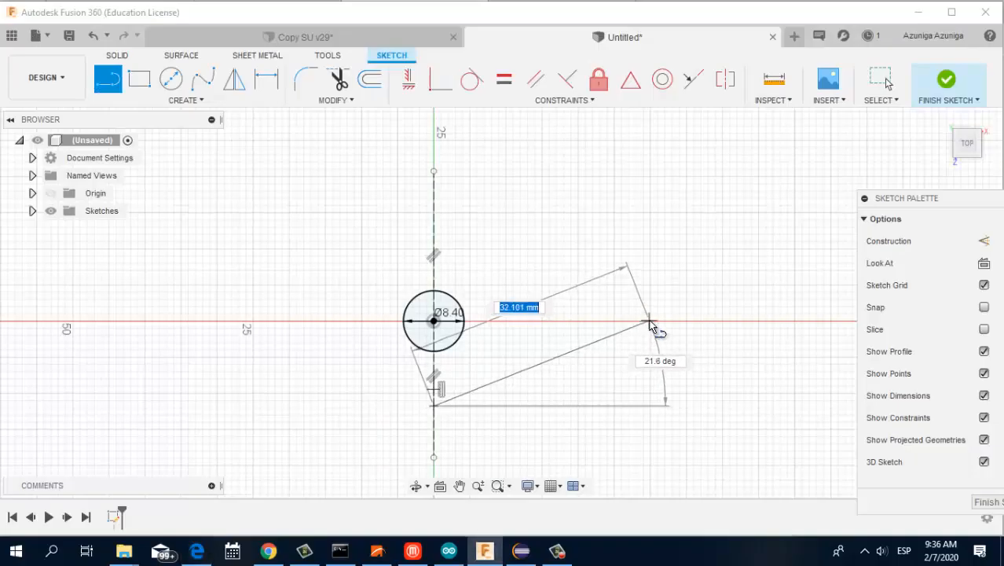
pyautogui.click(648, 323)
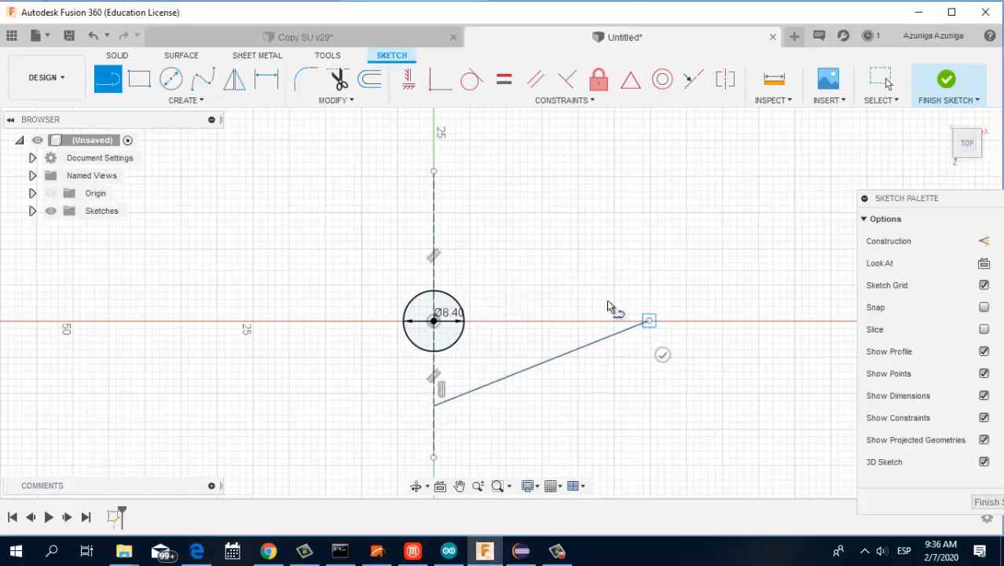
pyautogui.doubleClick(435, 213)
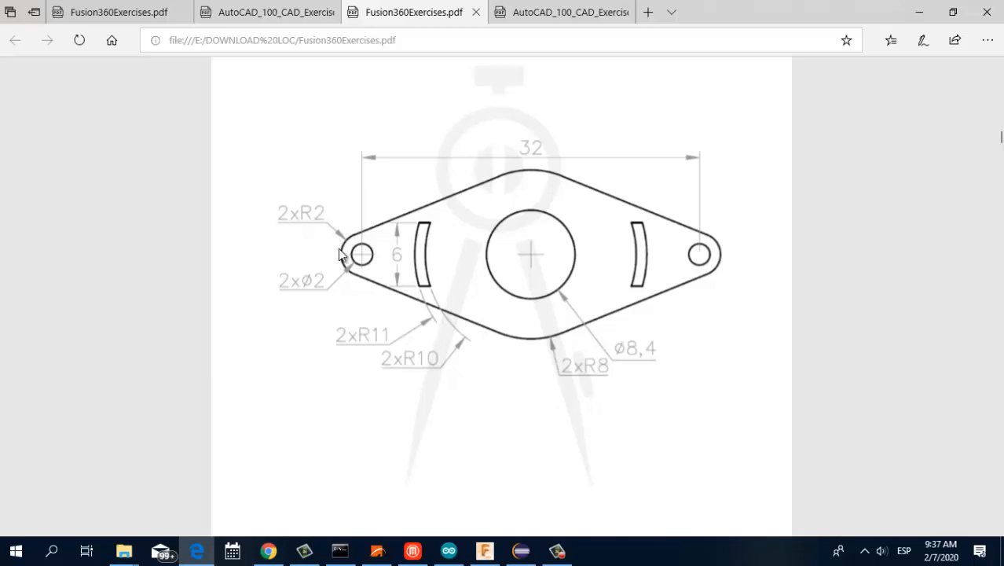
# Step: Check the end radius in the reference drawing and fillet the outline's corner on the horizontal axis with a 2 mm radius
pyautogui.hotkey('alt', 'Tab')
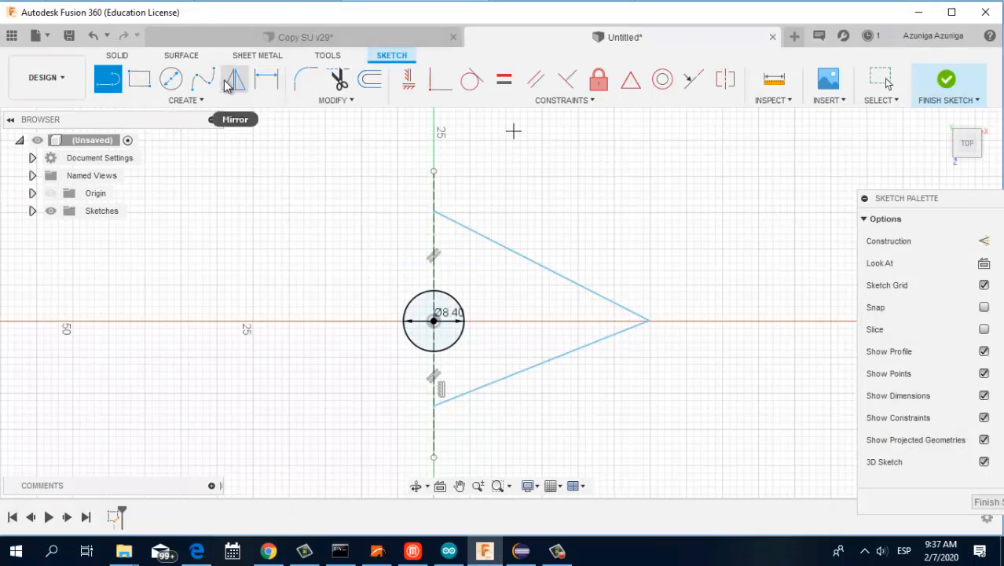
pyautogui.click(305, 79)
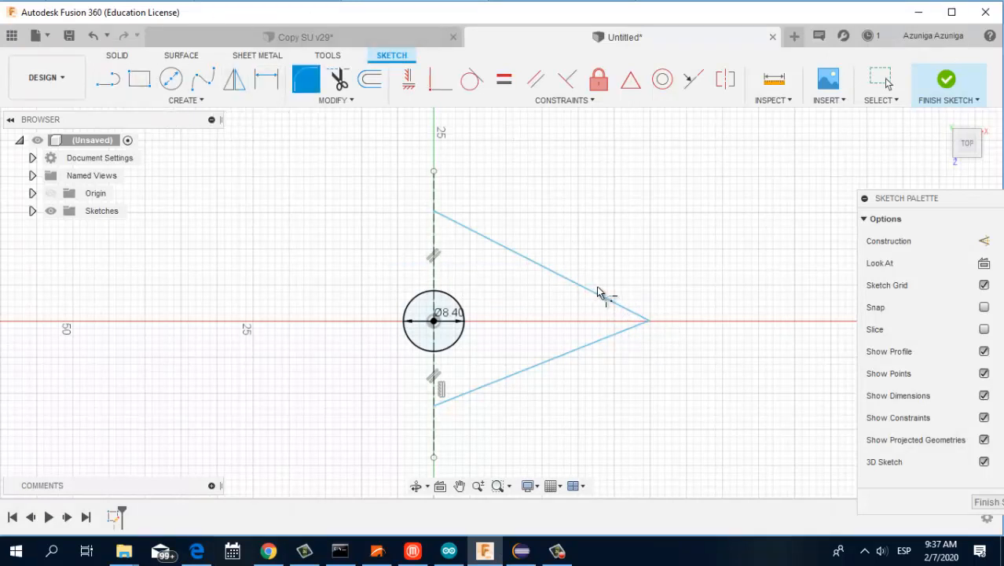
pyautogui.click(648, 323)
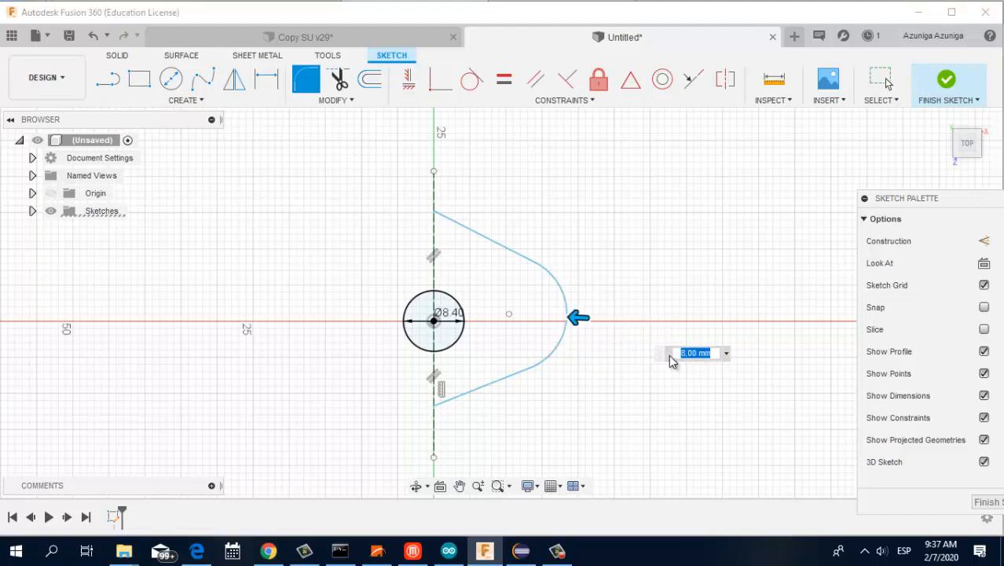
pyautogui.write('2')
pyautogui.press('Return')
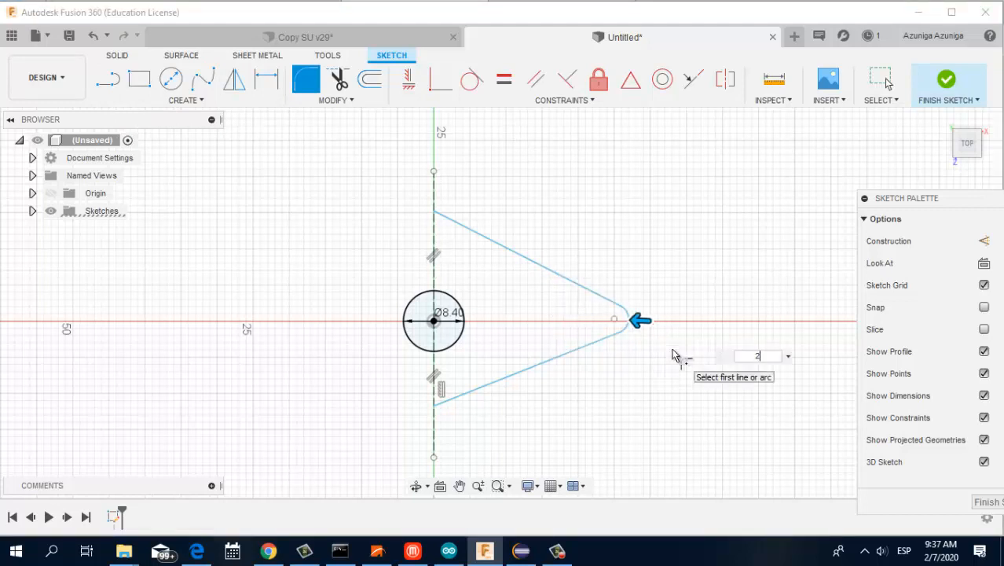
# Step: Check the reference drawing and draw a horizontal construction line from the circle's centre to beyond the outline's rounded end
pyautogui.press('Escape')
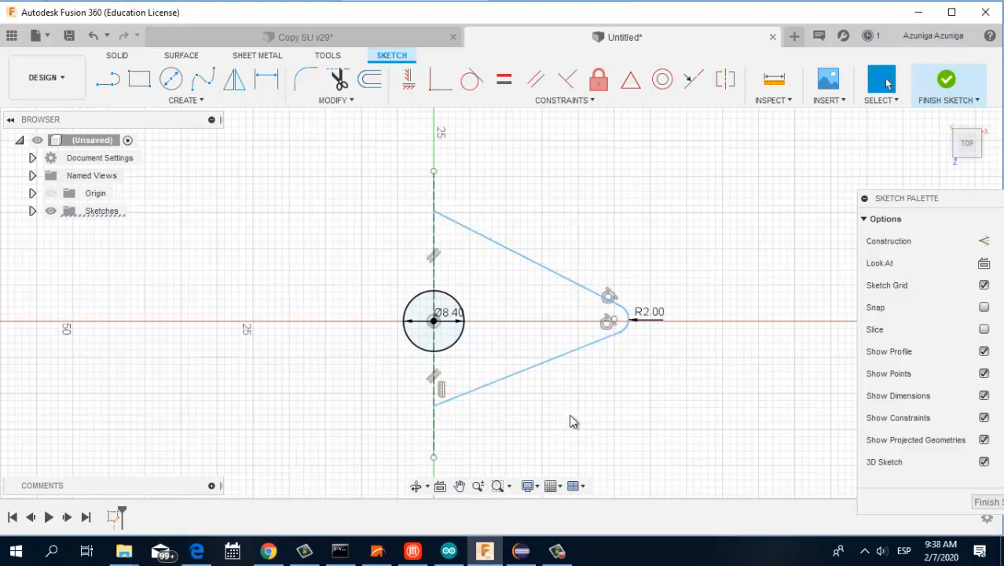
pyautogui.hotkey('alt', 'Tab')
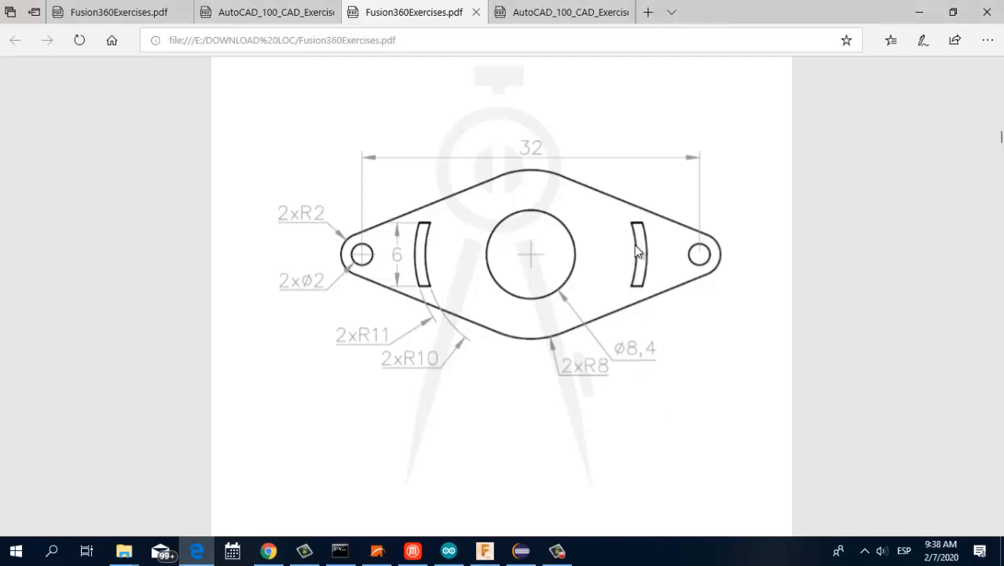
pyautogui.hotkey('alt', 'Tab')
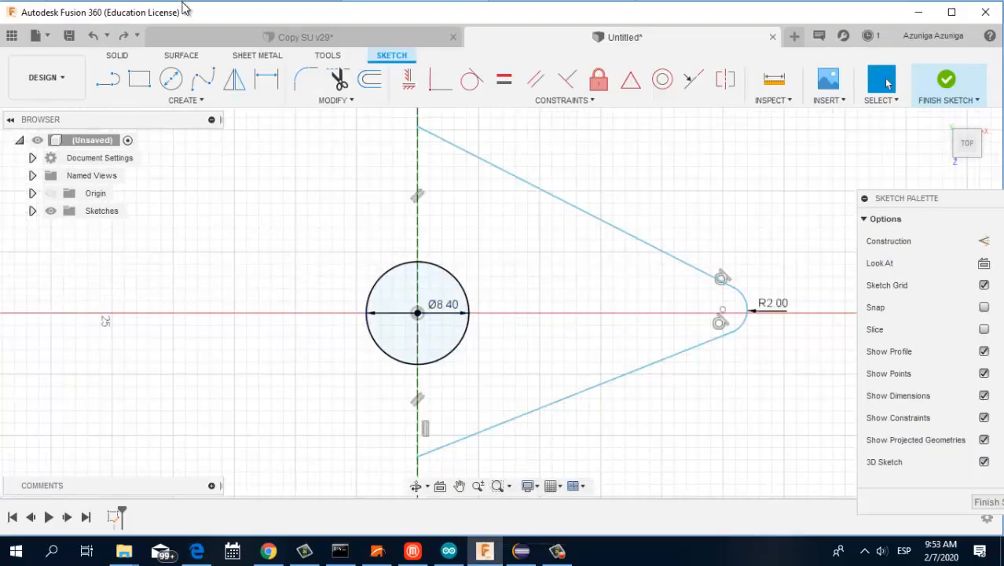
pyautogui.click(110, 79)
pyautogui.click(984, 241)
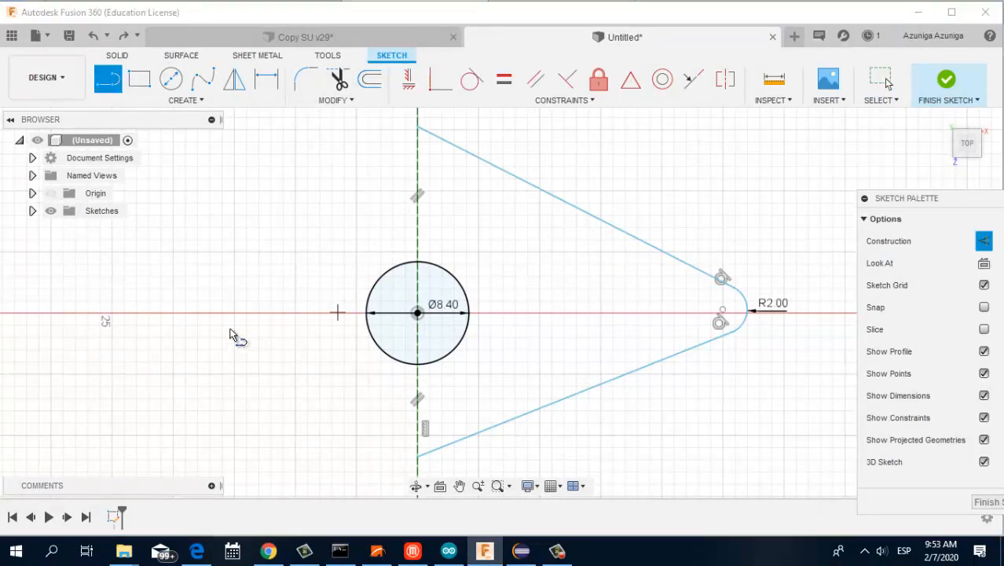
pyautogui.click(417, 313)
pyautogui.click(830, 312)
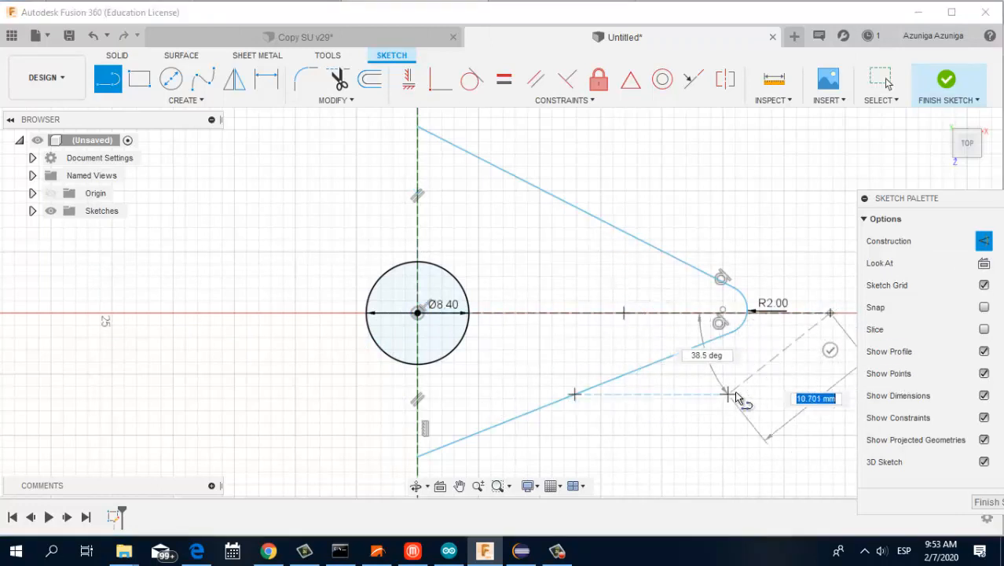
pyautogui.press('Escape')
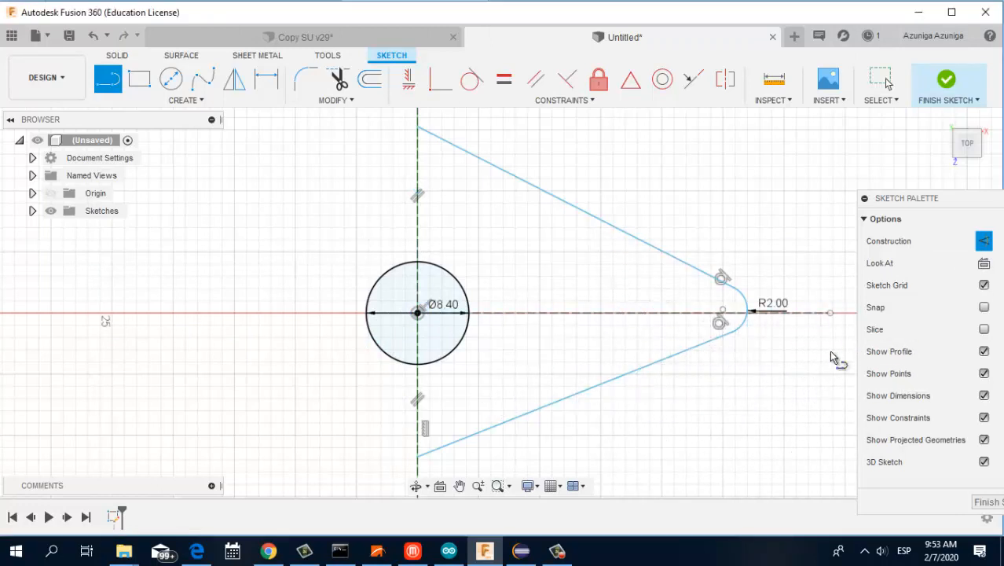
# Step: Check the slot in the reference drawing, and draw a construction line about 10.8 mm long at 33.5° from the circle's centre, dropping vertically to the horizontal axis
pyautogui.hotkey('alt', 'Tab')
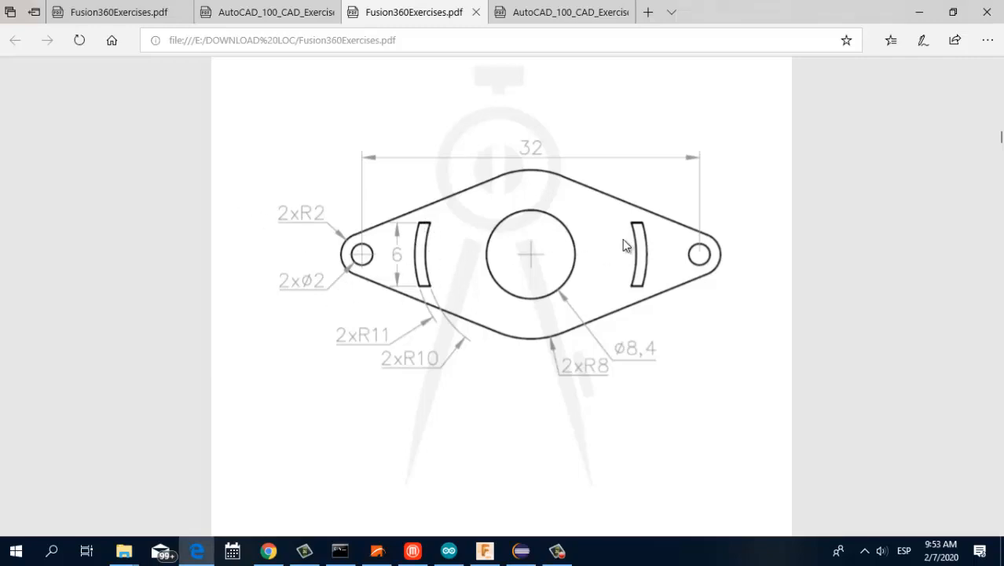
pyautogui.hotkey('alt', 'Tab')
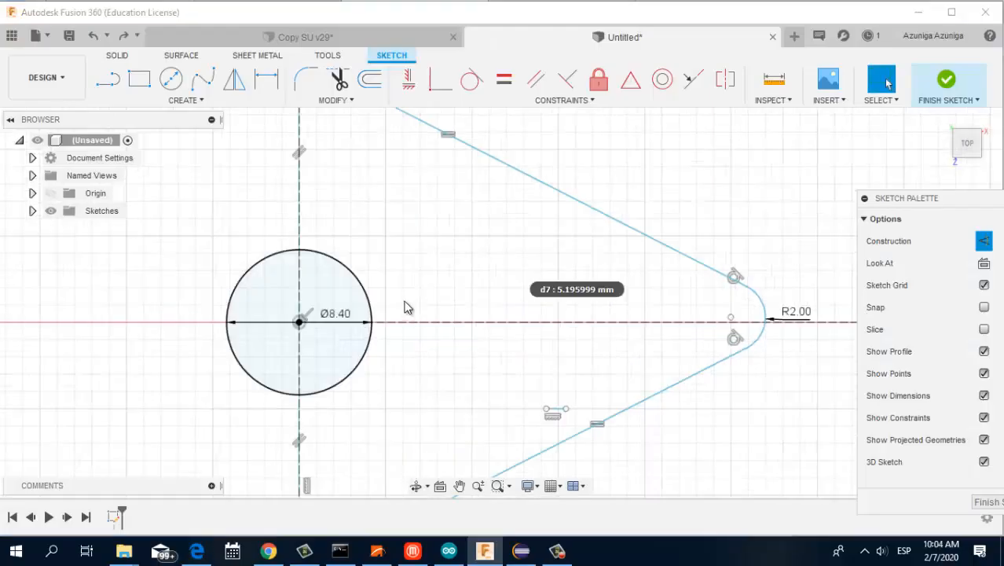
pyautogui.hotkey('alt', 'Tab')
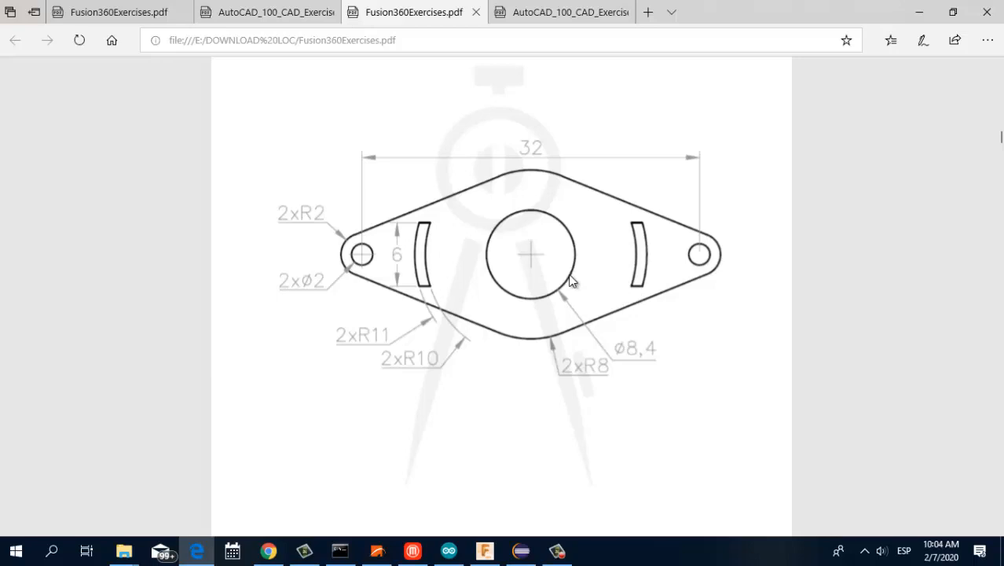
pyautogui.hotkey('alt', 'Tab')
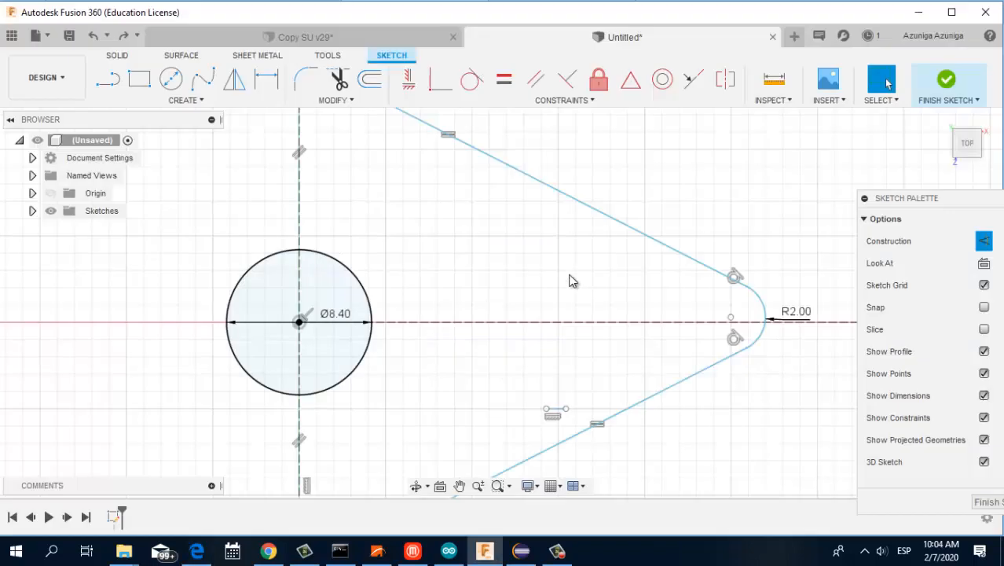
pyautogui.click(108, 79)
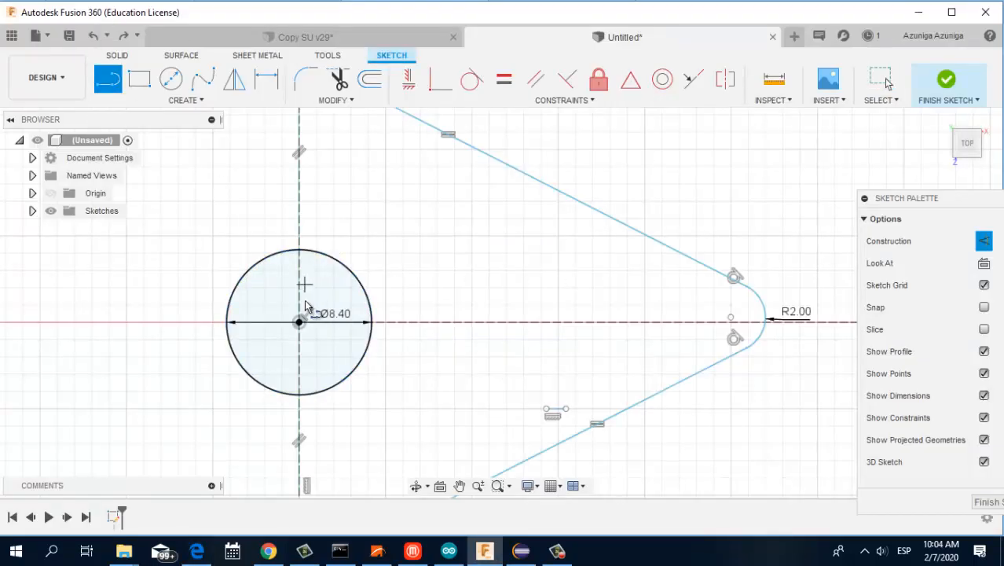
pyautogui.click(300, 322)
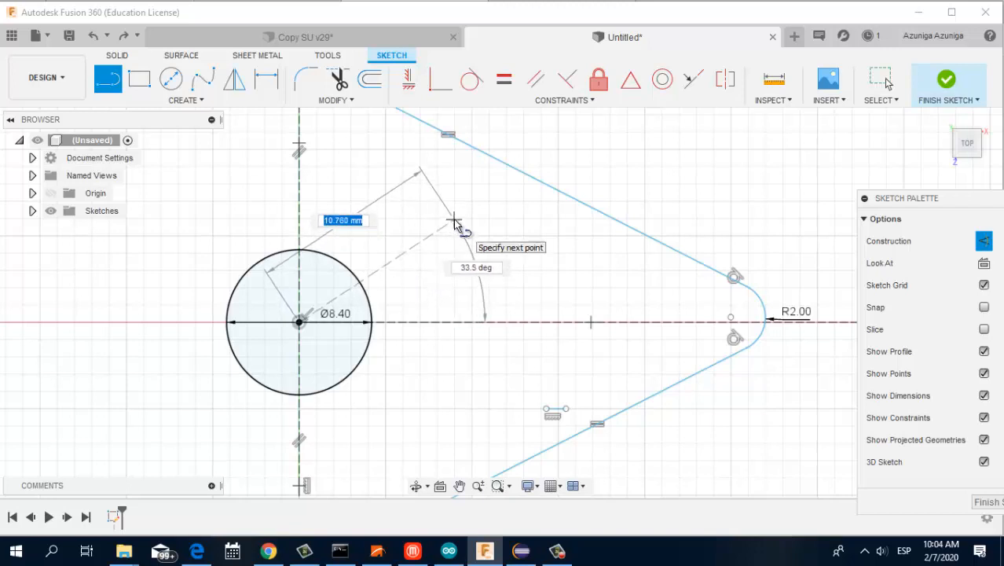
pyautogui.click(454, 220)
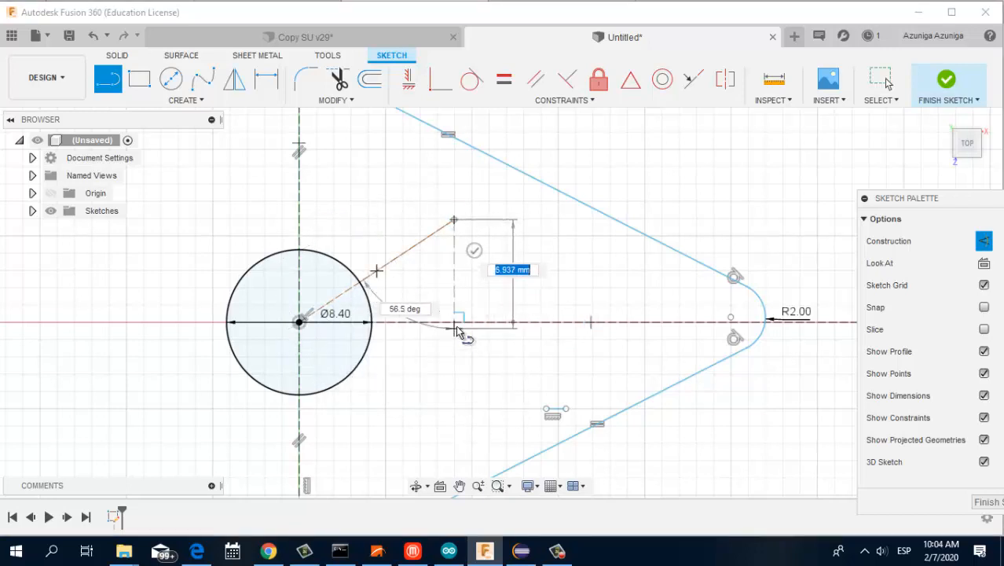
pyautogui.doubleClick(454, 323)
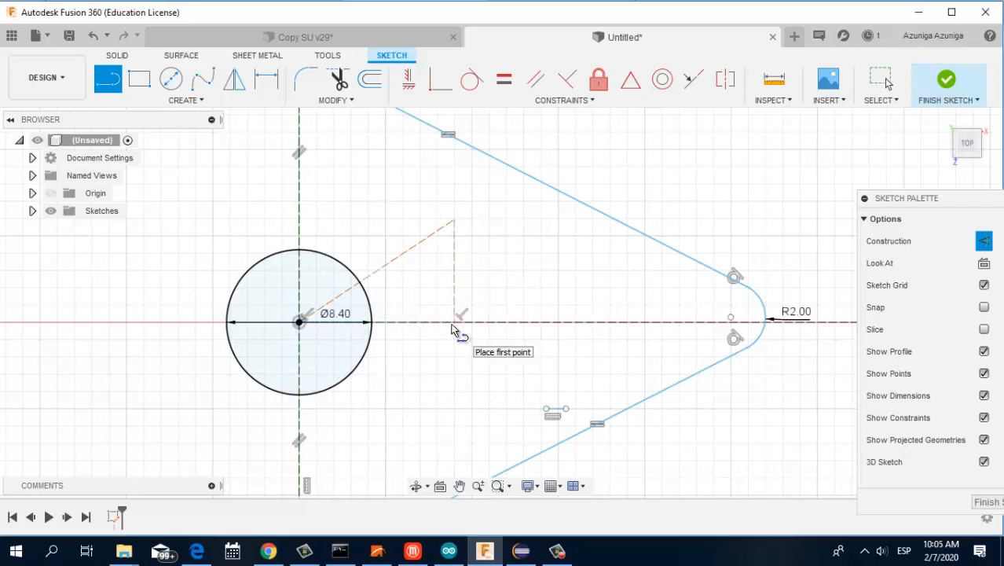
# Step: Complete the construction triangle below the axis with a vertical line about 6 mm long and a line from the circle's centre to its lower end
pyautogui.click(454, 322)
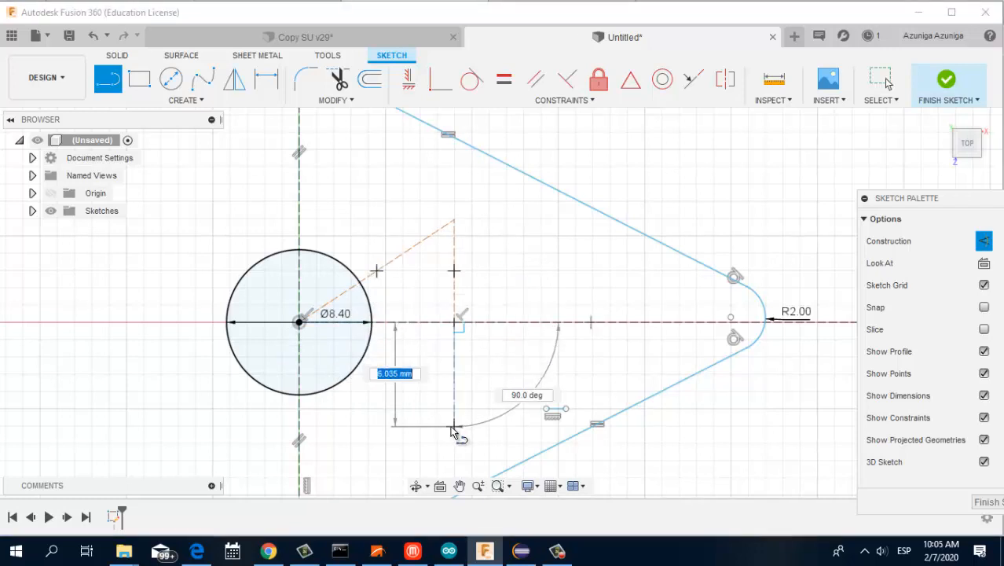
pyautogui.doubleClick(449, 426)
pyautogui.click(299, 322)
pyautogui.doubleClick(453, 426)
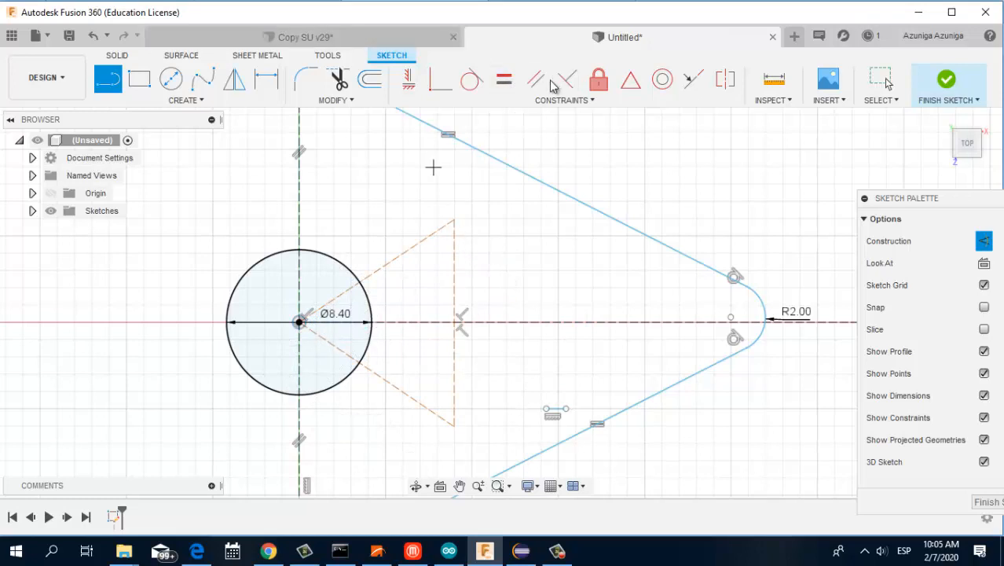
# Step: Apply an Equal constraint to the triangle's upper and lower vertical construction lines
pyautogui.click(508, 85)
pyautogui.click(454, 261)
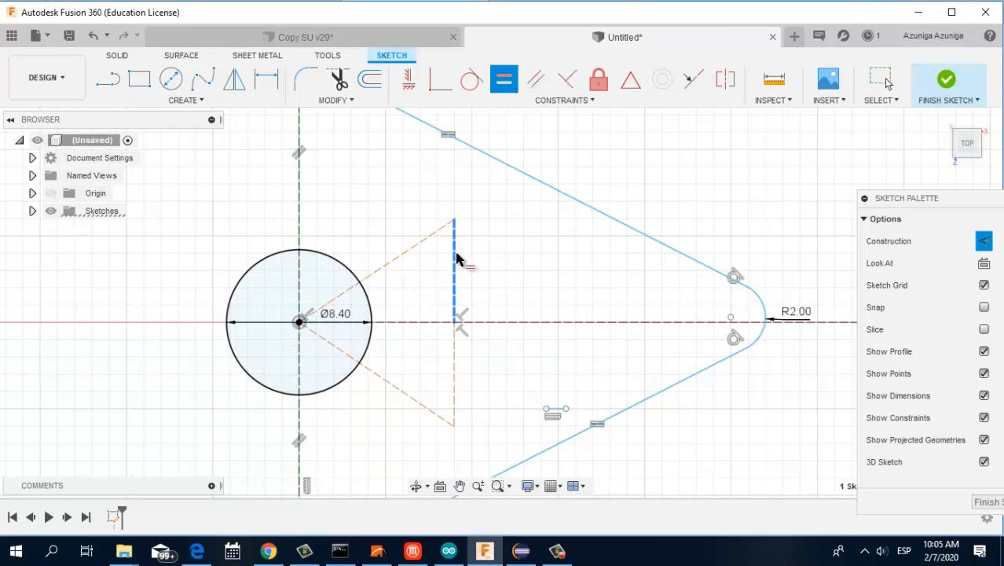
pyautogui.click(454, 376)
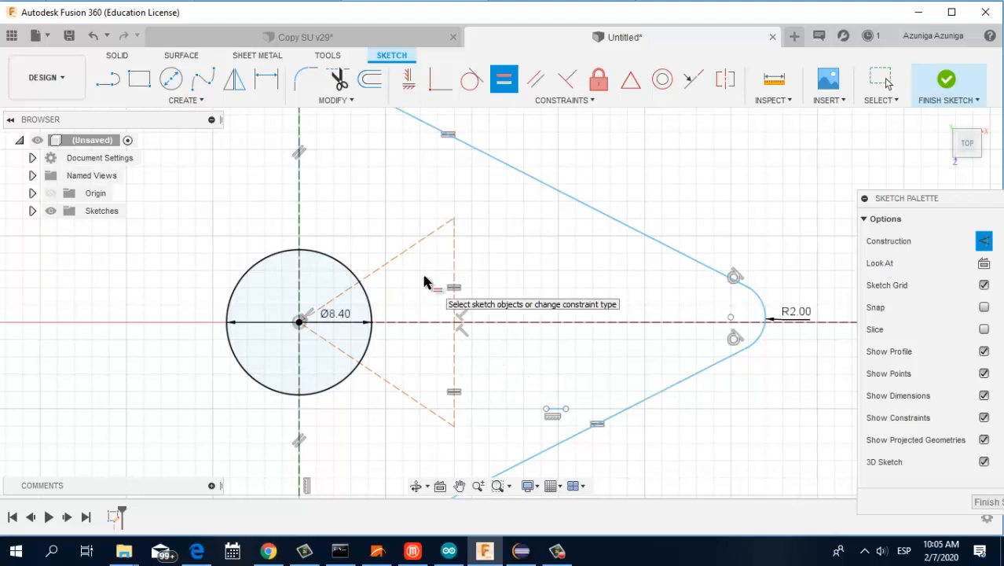
# Step: Check the slot height in the reference drawing and dimension the triangle's upper vertical construction line to 3 mm
pyautogui.hotkey('alt', 'Tab')
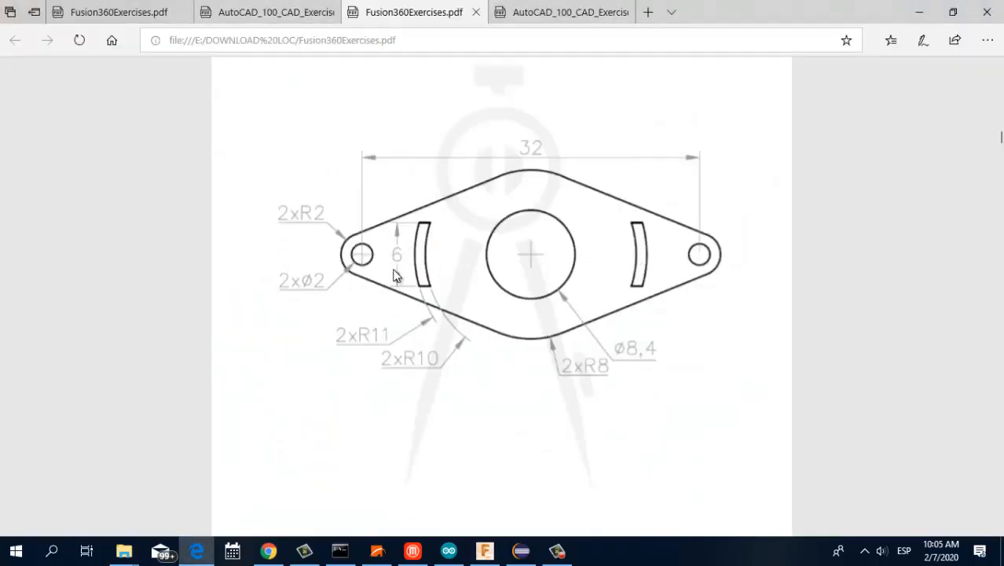
pyautogui.hotkey('alt', 'Tab')
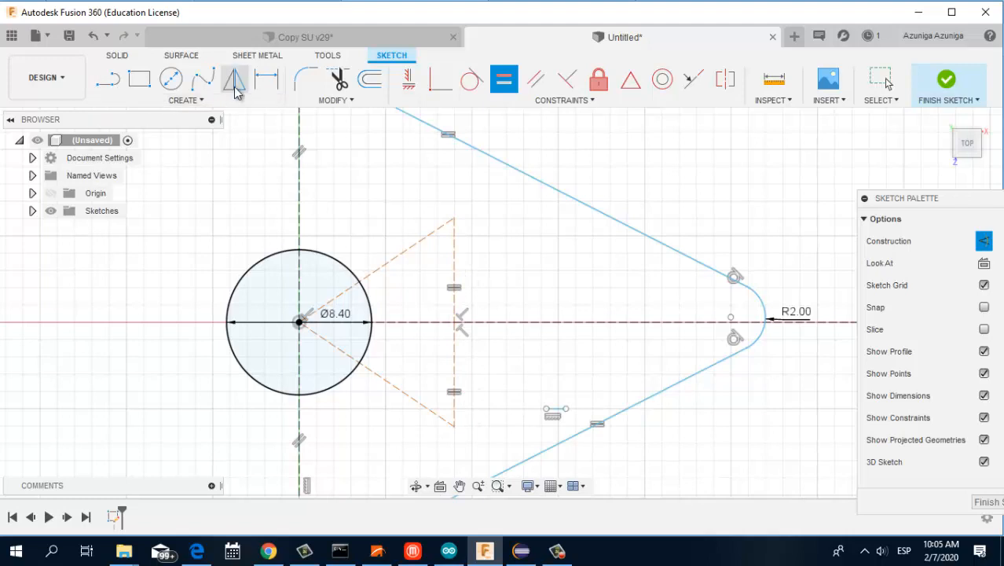
pyautogui.click(267, 80)
pyautogui.click(455, 265)
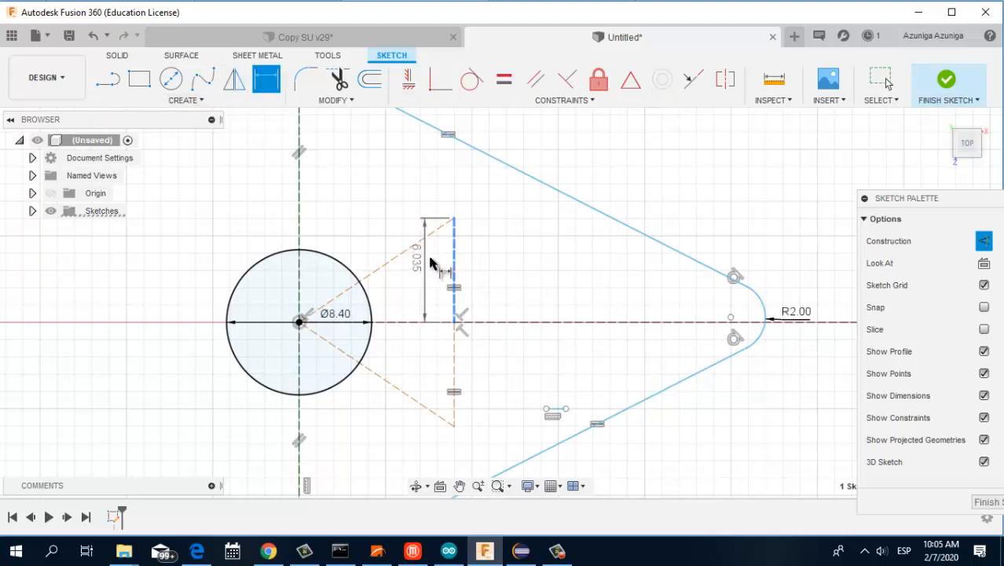
pyautogui.click(431, 262)
pyautogui.write('3')
pyautogui.press('Return')
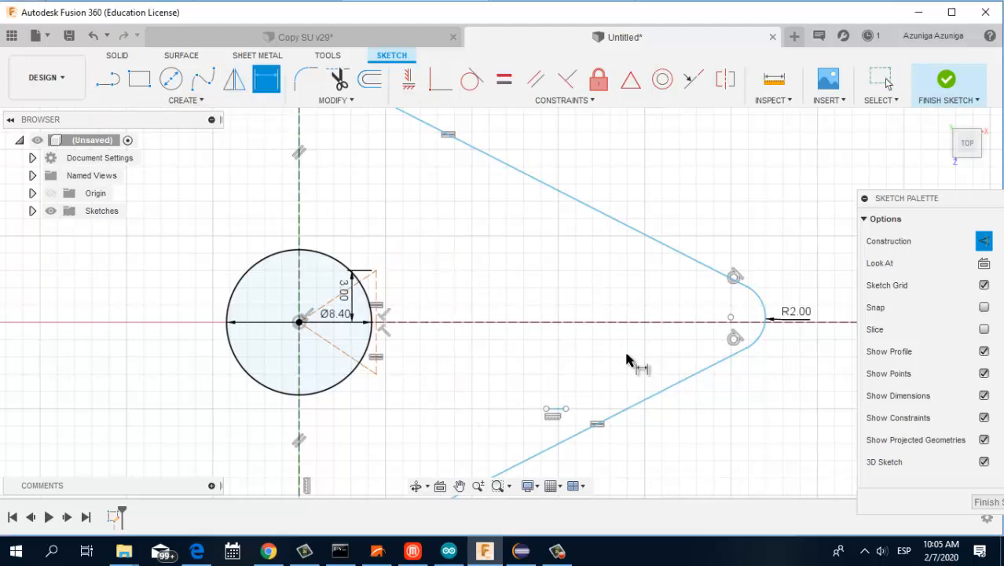
# Step: Draw a centre-point arc of about 5.4 mm radius around the circle's centre between the triangle's outer corners, and convert it from construction to solid geometry
pyautogui.scroll(2, 372, 343)
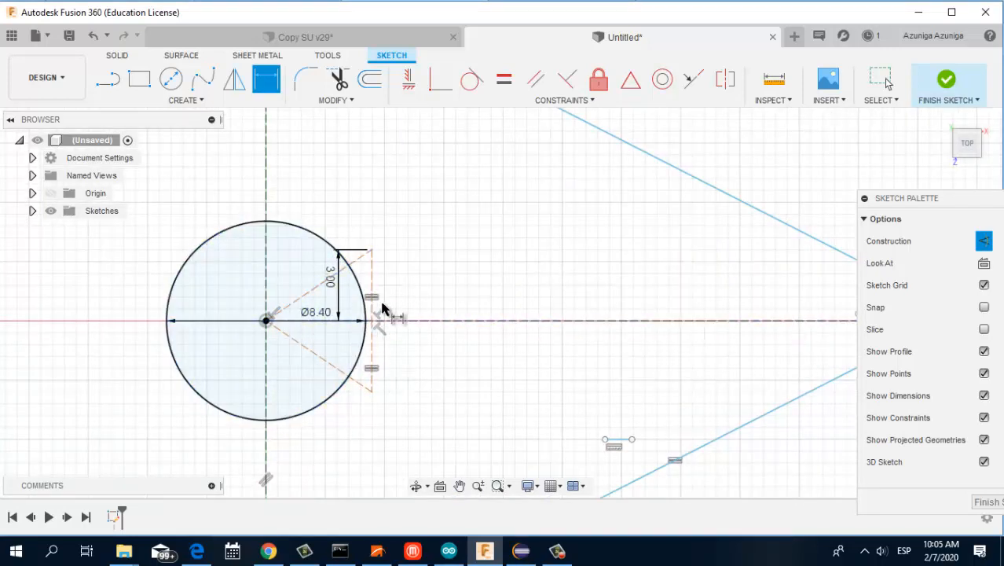
pyautogui.scroll(-1, 400, 347)
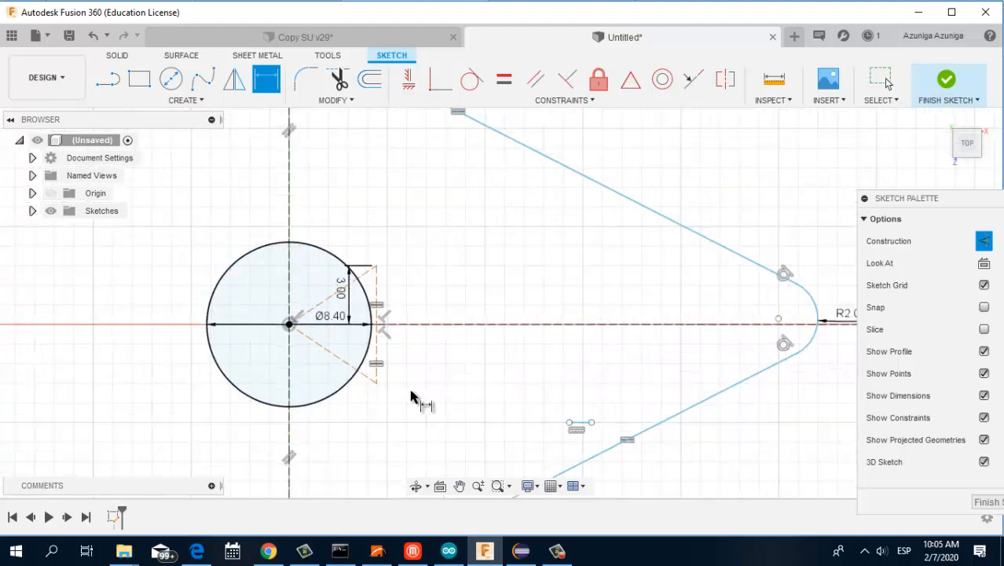
pyautogui.moveTo(420, 350); pyautogui.dragTo(497, 349, button='middle')
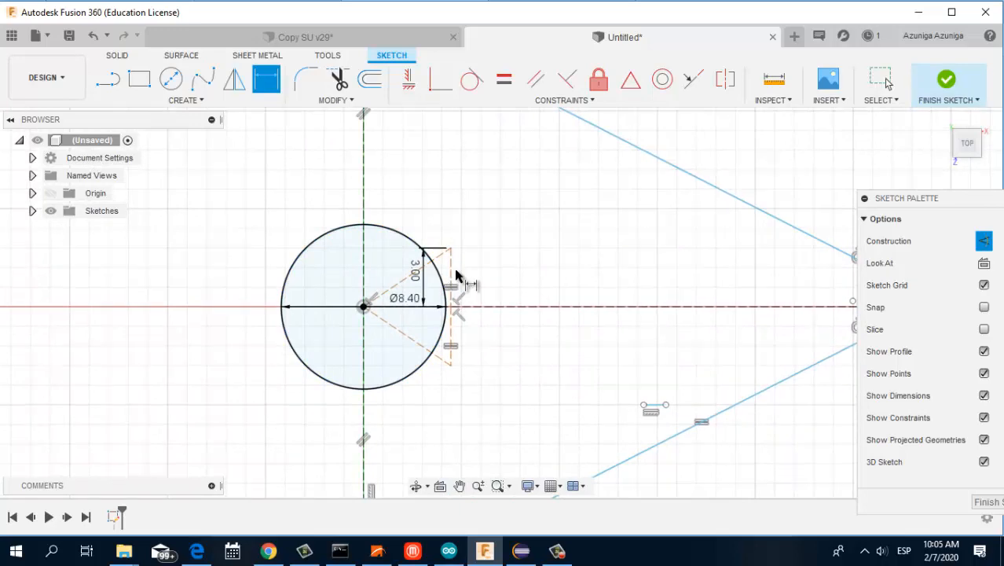
pyautogui.hotkey('alt', 'Tab')
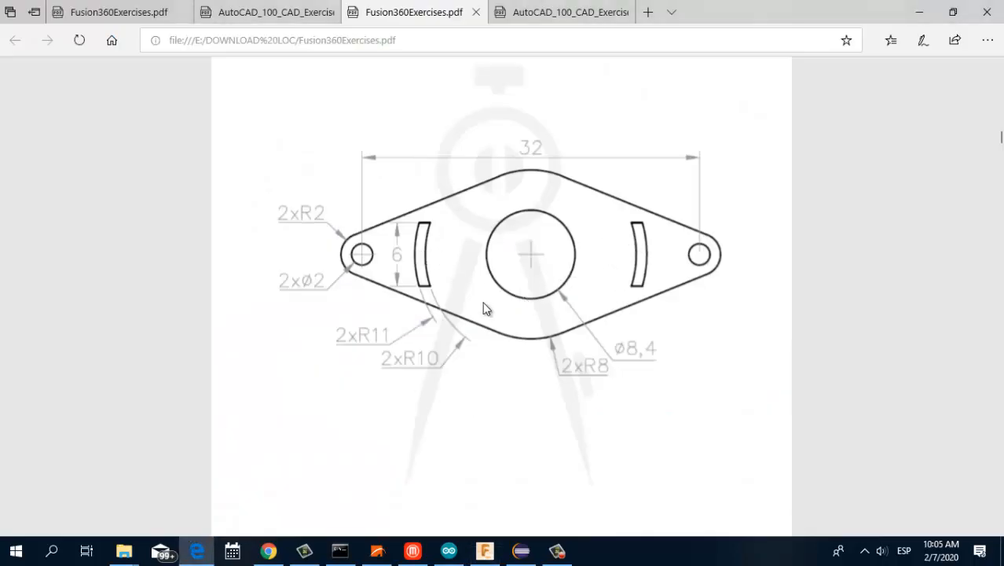
pyautogui.hotkey('alt', 'Tab')
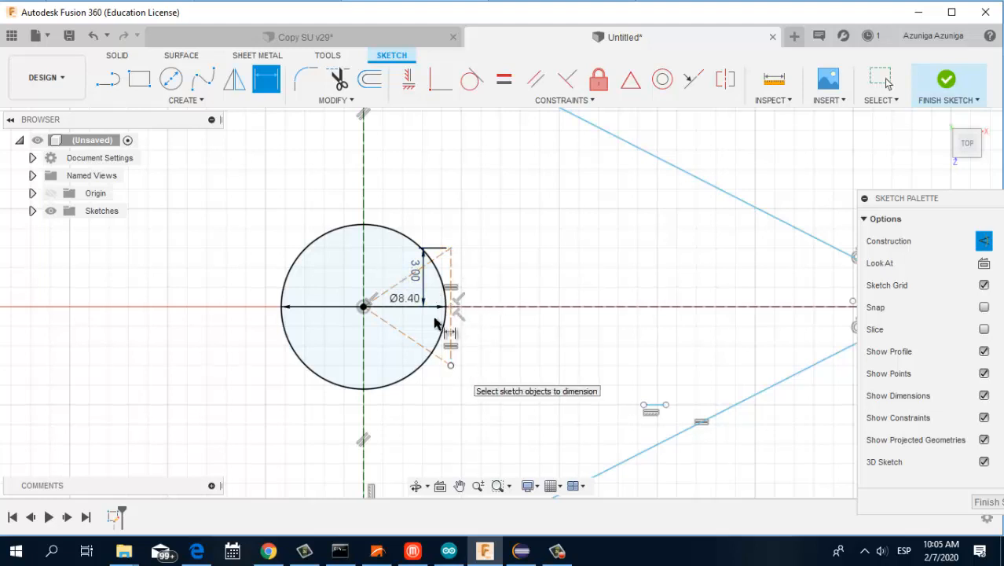
pyautogui.click(187, 102)
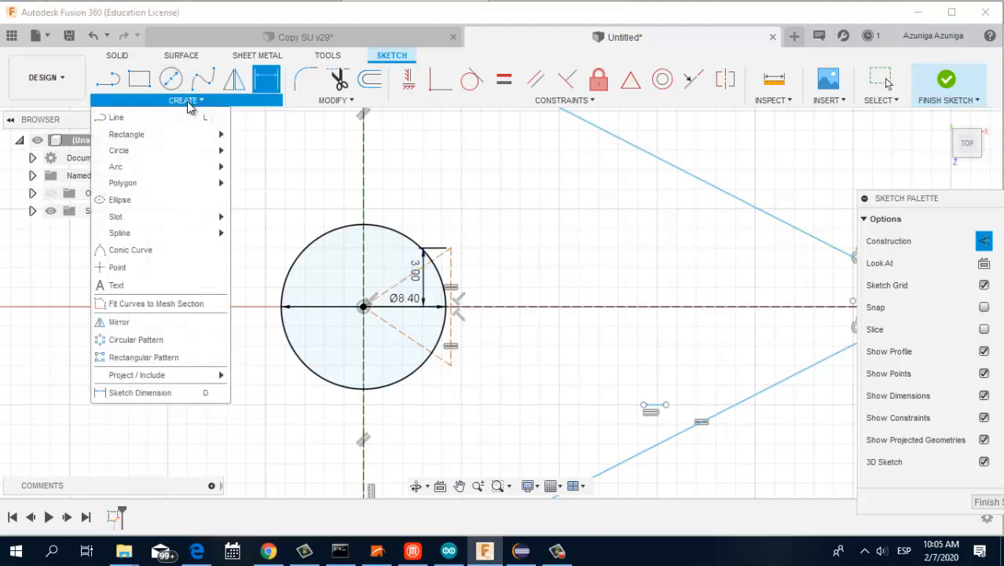
pyautogui.moveTo(195, 171)
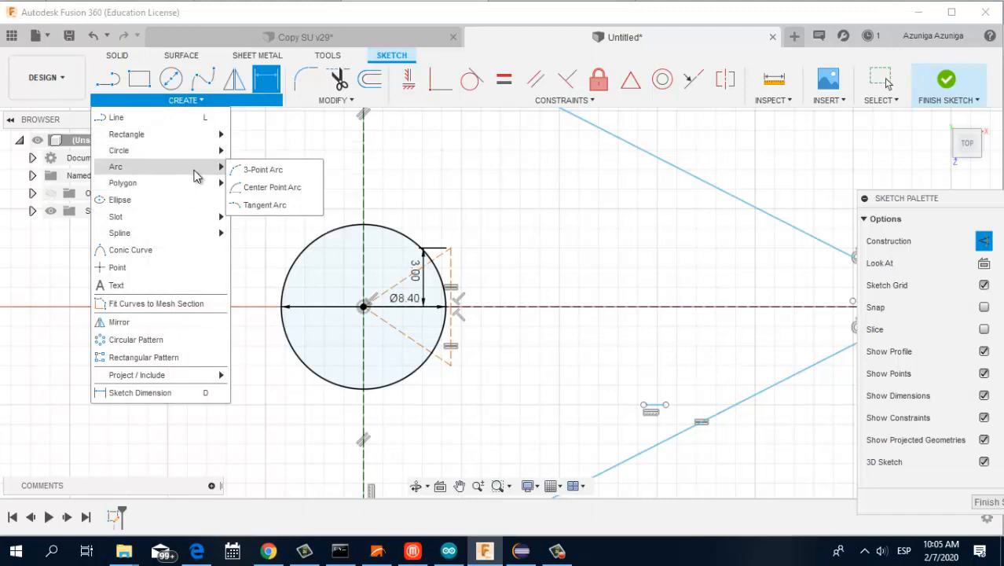
pyautogui.click(269, 189)
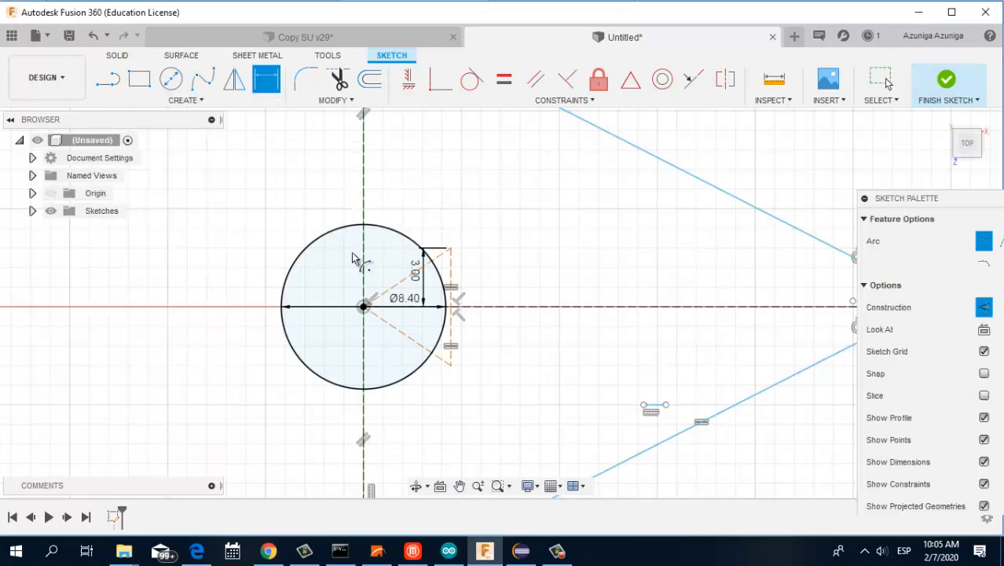
pyautogui.click(363, 306)
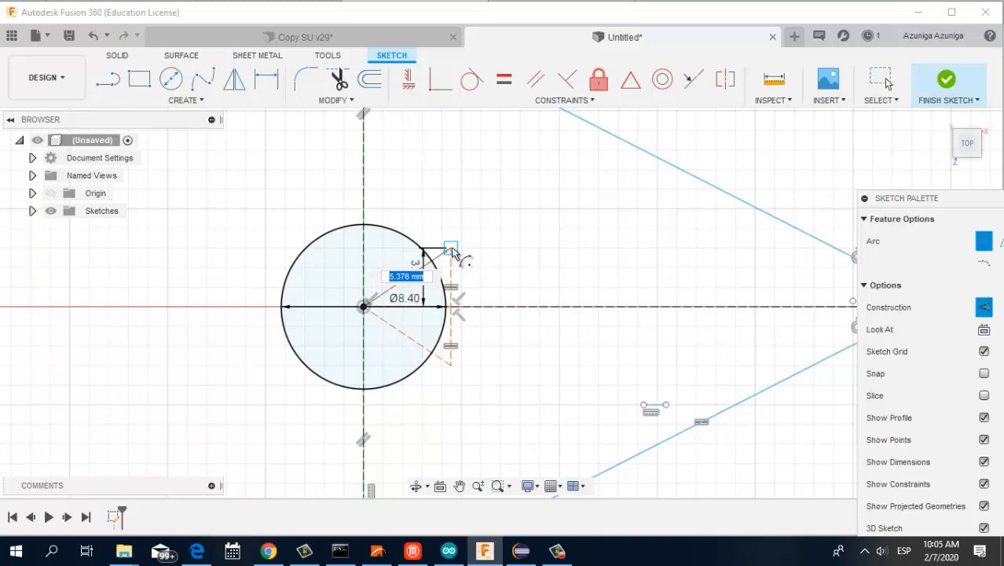
pyautogui.click(452, 249)
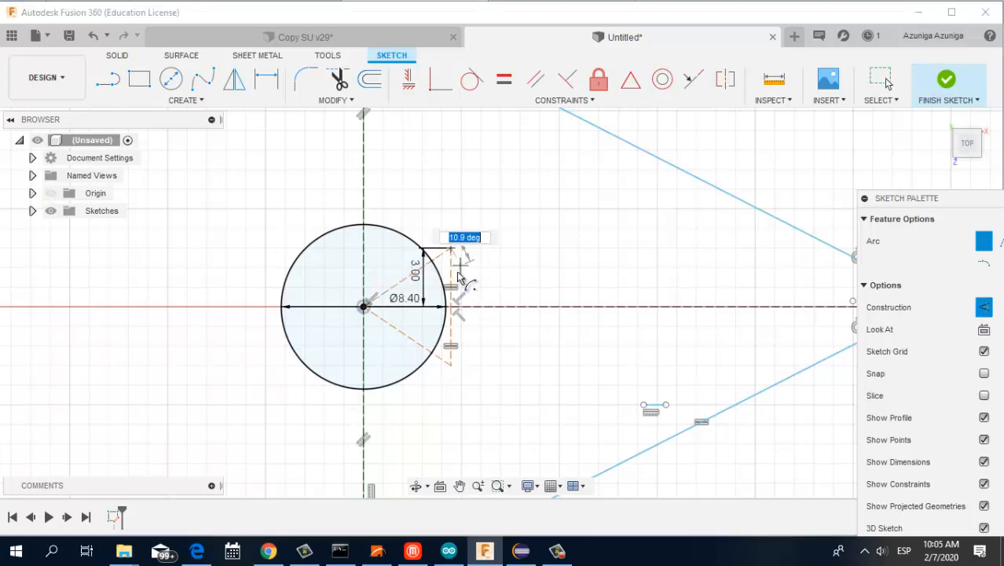
pyautogui.click(452, 370)
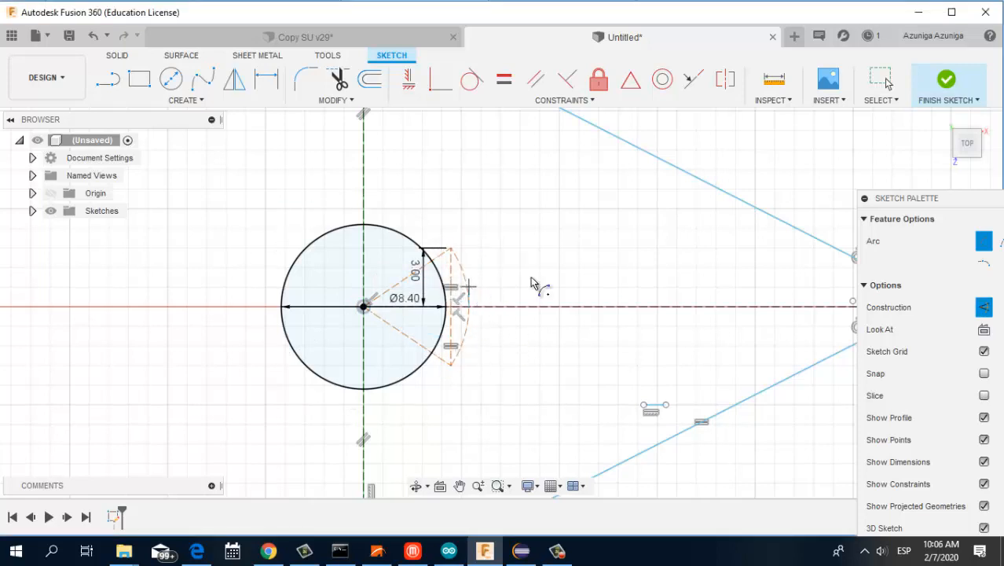
pyautogui.press('Escape')
pyautogui.click(467, 282)
pyautogui.click(978, 285)
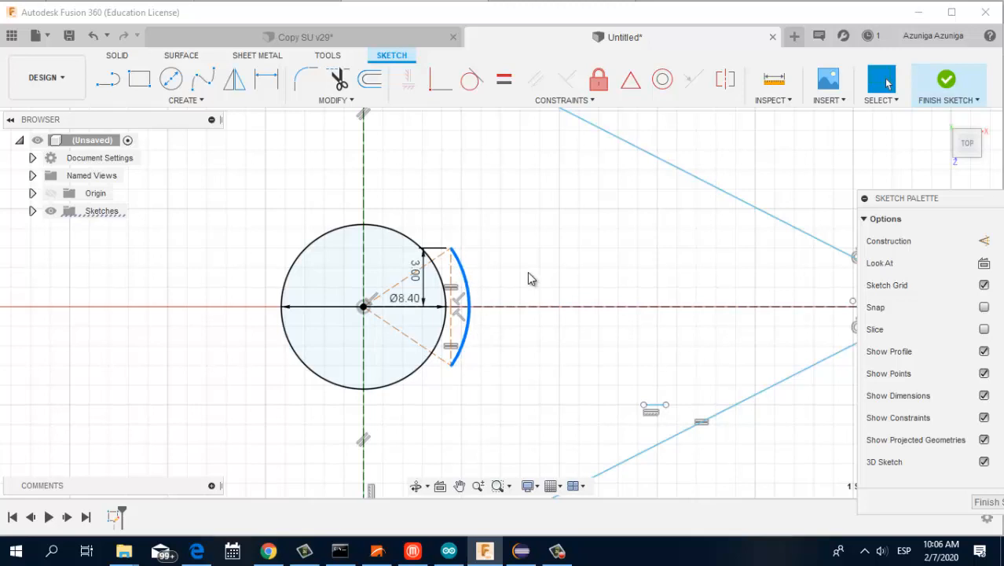
# Step: Dimension the radius of the arc between the construction triangle's outer corners to 10 mm
pyautogui.click(263, 79)
pyautogui.click(474, 277)
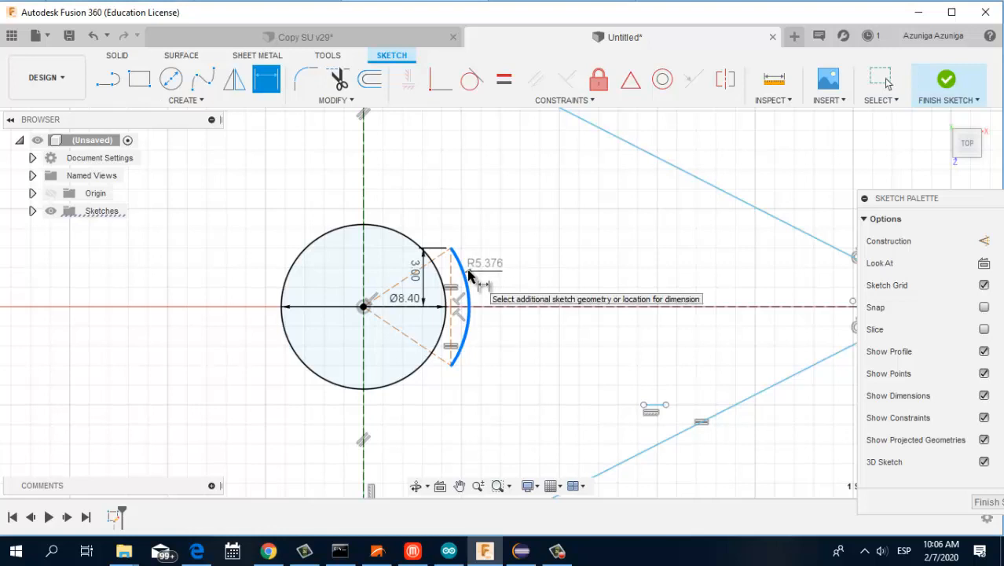
pyautogui.click(478, 271)
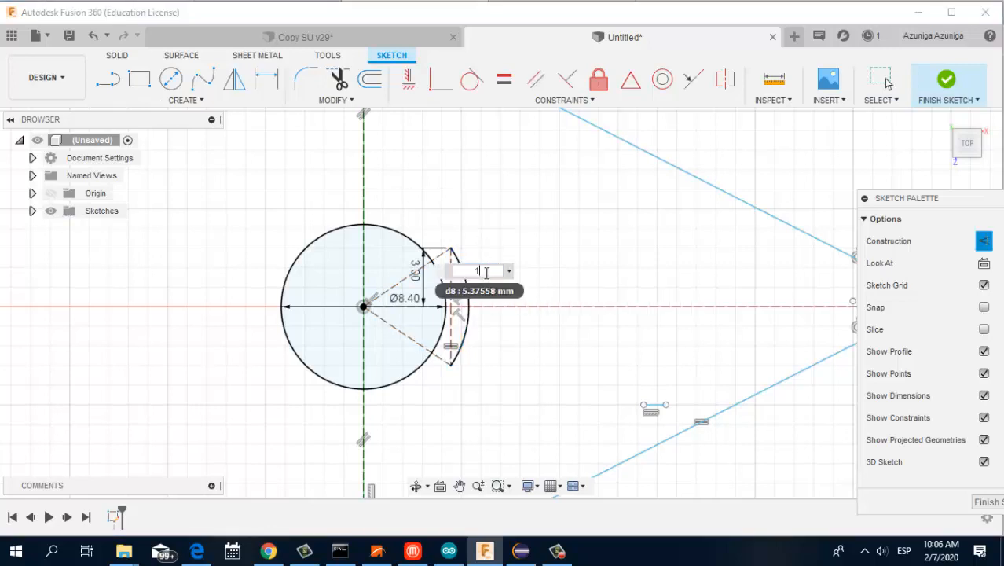
pyautogui.press('Return')
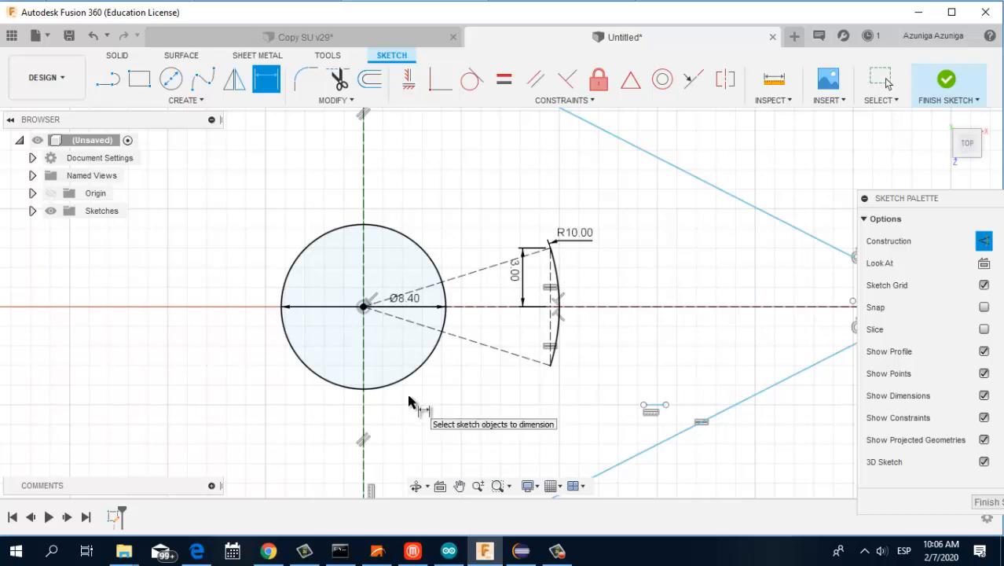
# Step: Check the slot in the reference drawing and draw a second centre-point arc of about 11.2 mm radius around the circle's centre, outside the first
pyautogui.hotkey('alt', 'Tab')
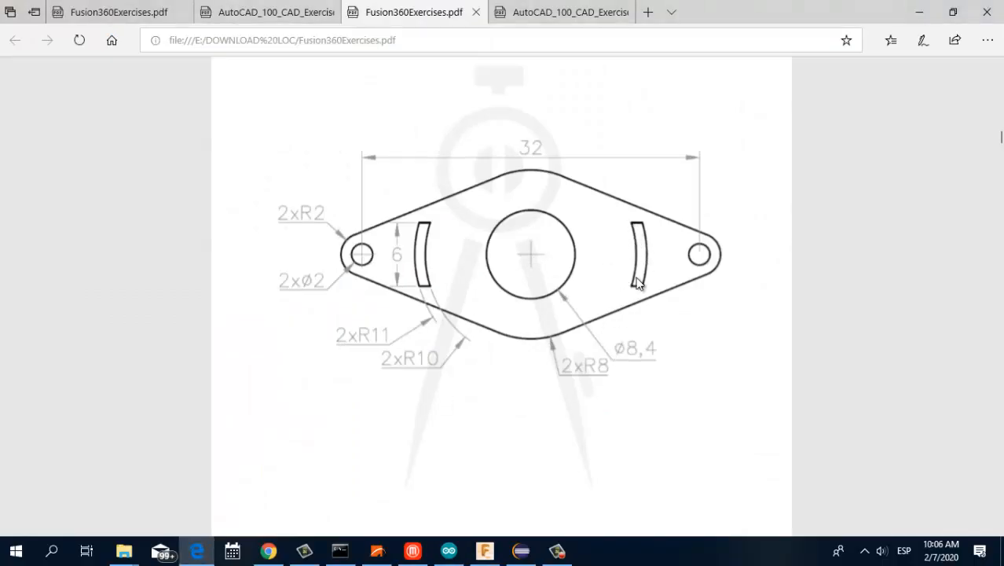
pyautogui.hotkey('alt', 'Tab')
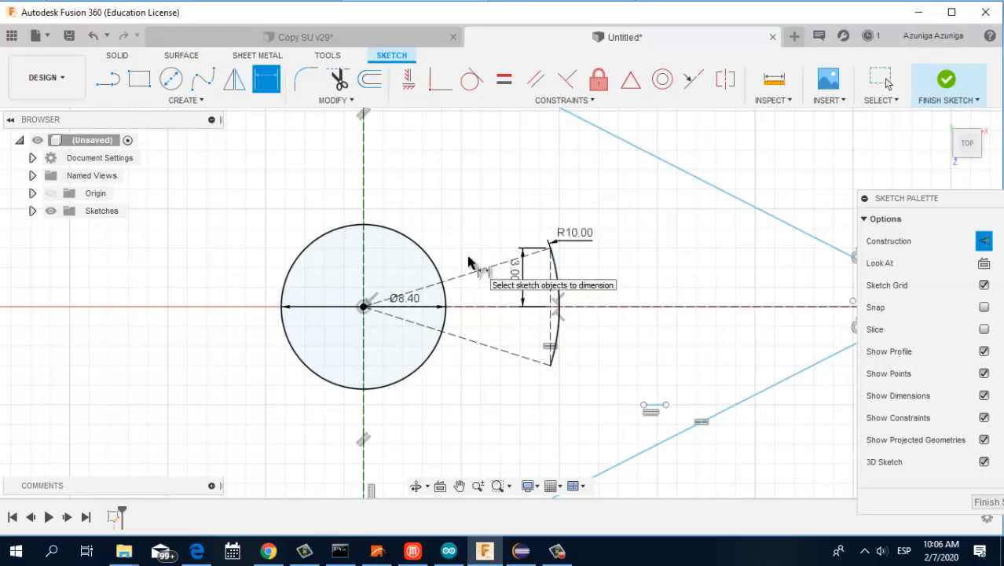
pyautogui.click(187, 105)
pyautogui.moveTo(197, 167)
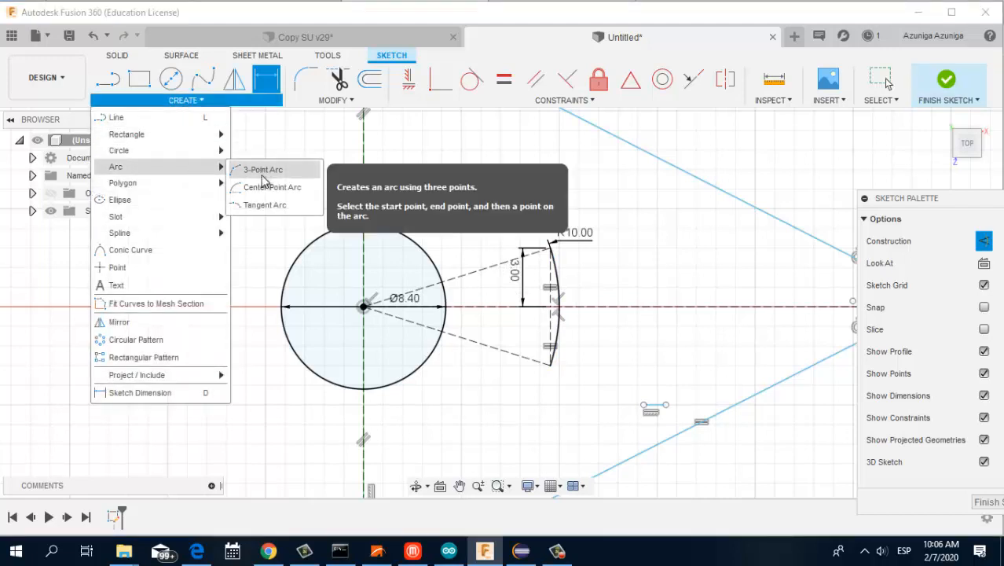
pyautogui.click(266, 187)
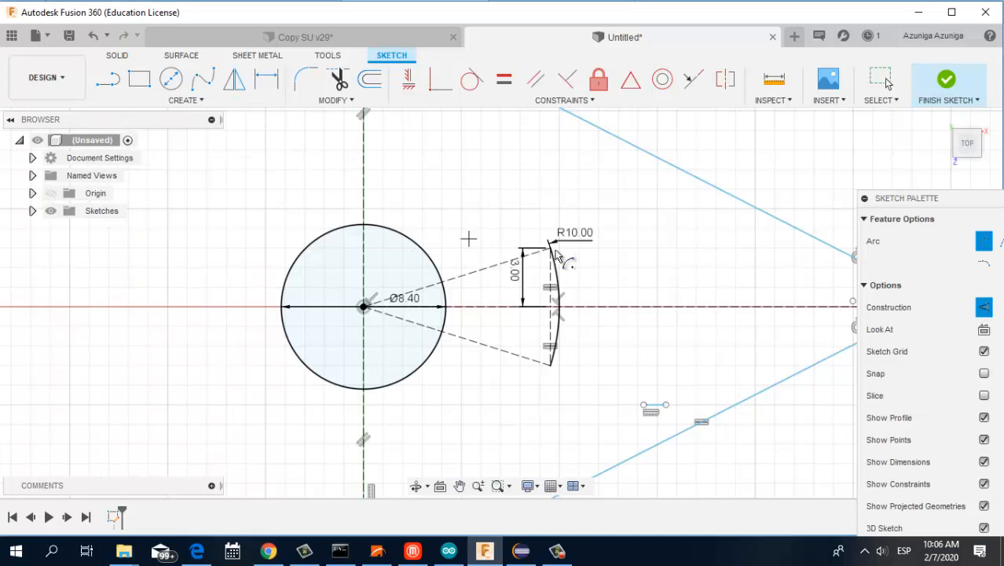
pyautogui.click(364, 306)
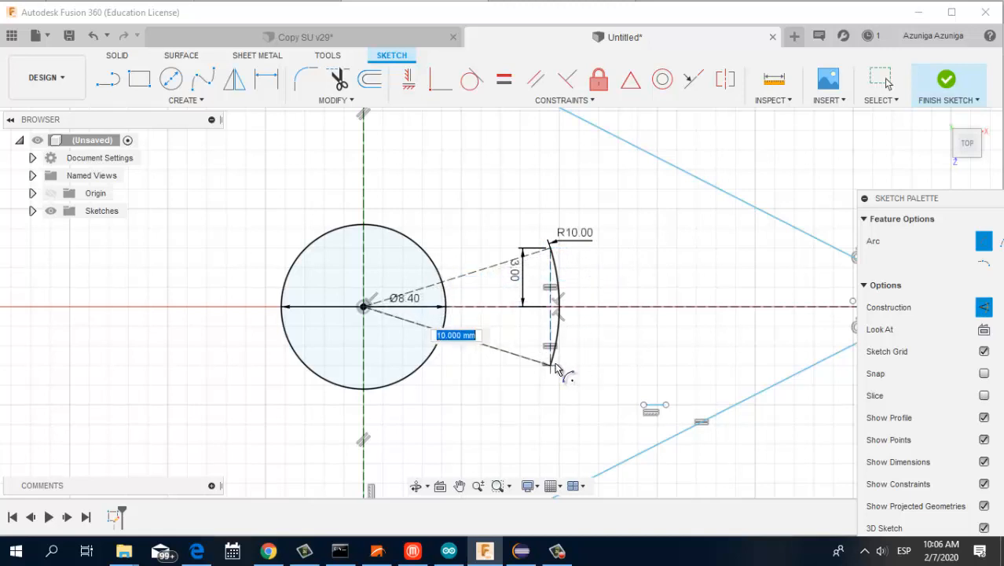
pyautogui.click(575, 249)
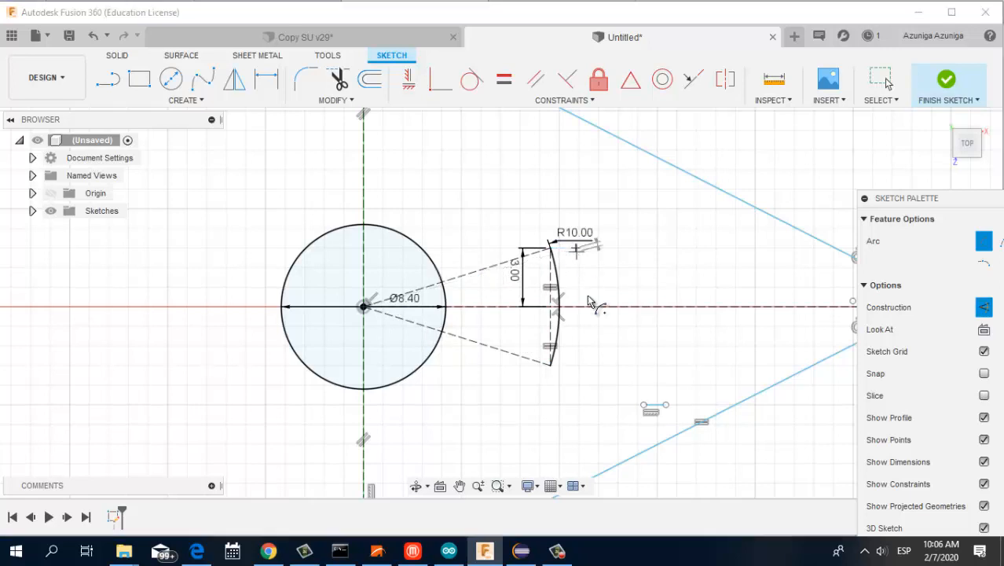
pyautogui.click(574, 366)
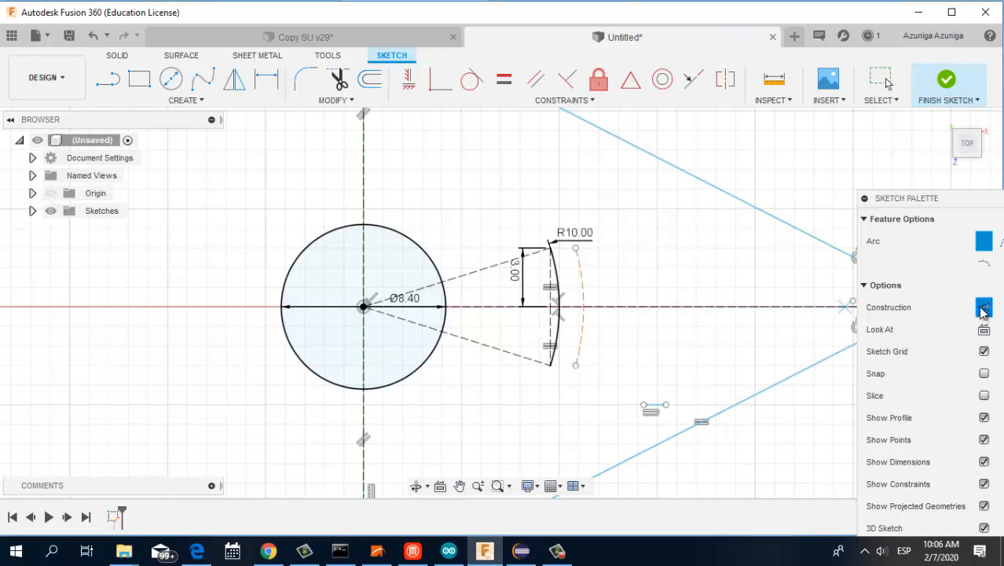
# Step: Convert the outer slot arc from construction to solid geometry
pyautogui.press('Escape')
pyautogui.click(581, 280)
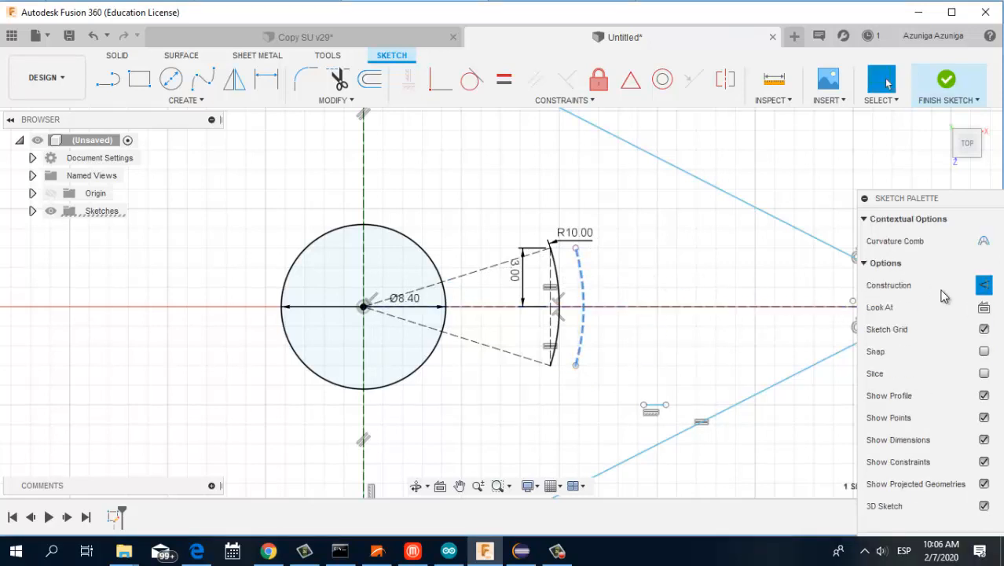
pyautogui.click(982, 286)
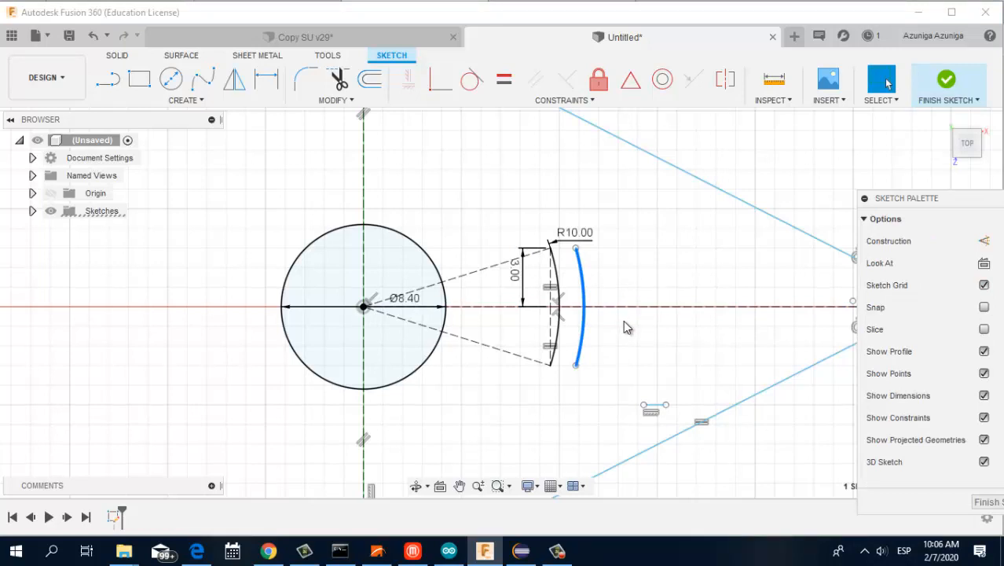
# Step: Dimension the outer slot arc's radius to 11 mm
pyautogui.click(266, 79)
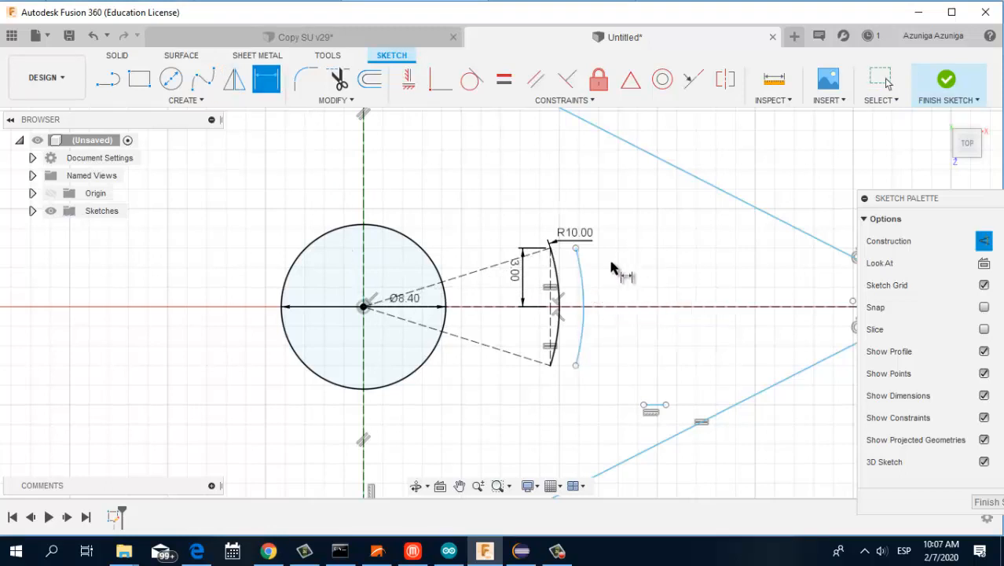
pyautogui.click(584, 291)
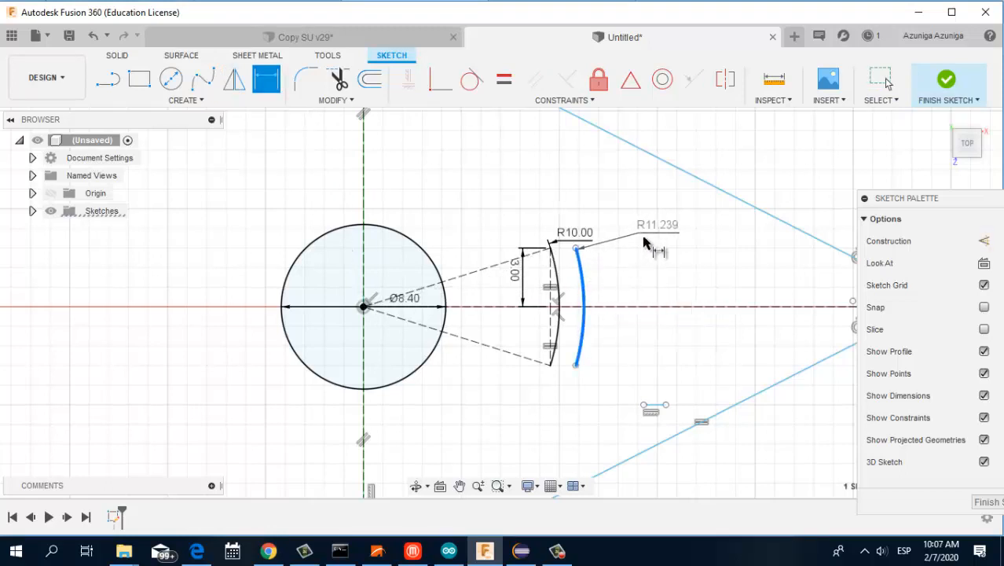
pyautogui.click(644, 242)
pyautogui.write('11')
pyautogui.press('Return')
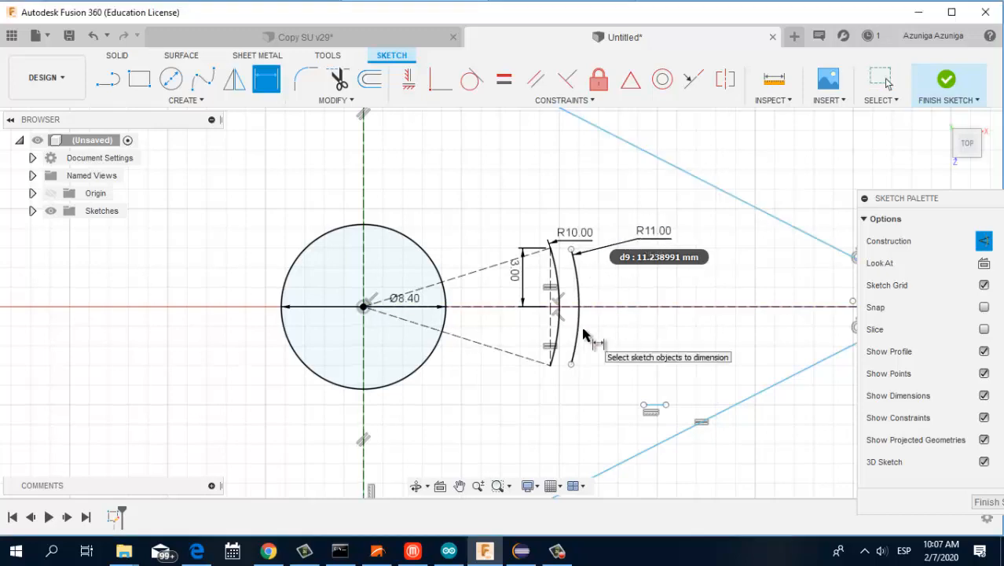
pyautogui.scroll(-2, 587, 337)
pyautogui.scroll(2, 587, 342)
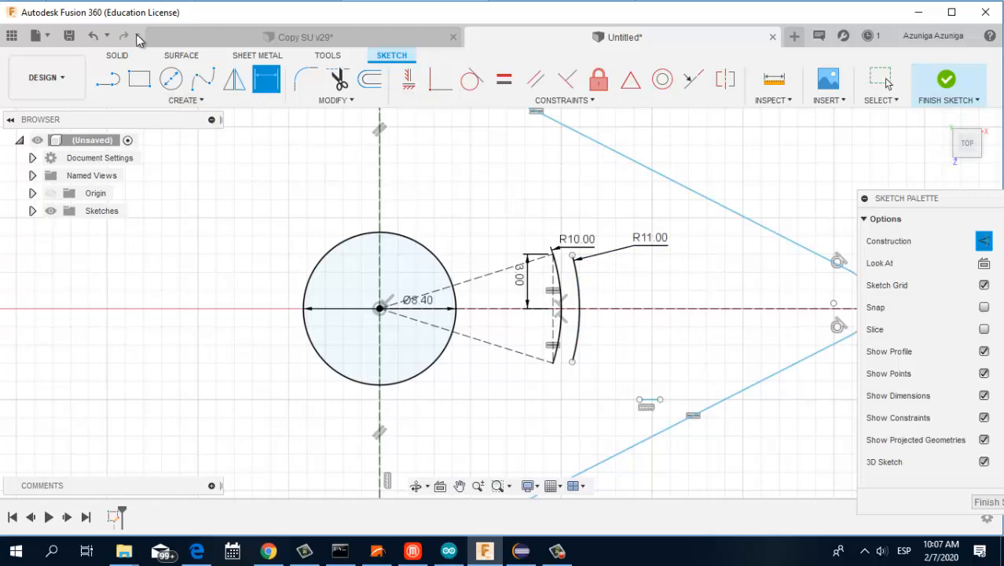
pyautogui.click(109, 80)
pyautogui.scroll(2, 553, 268)
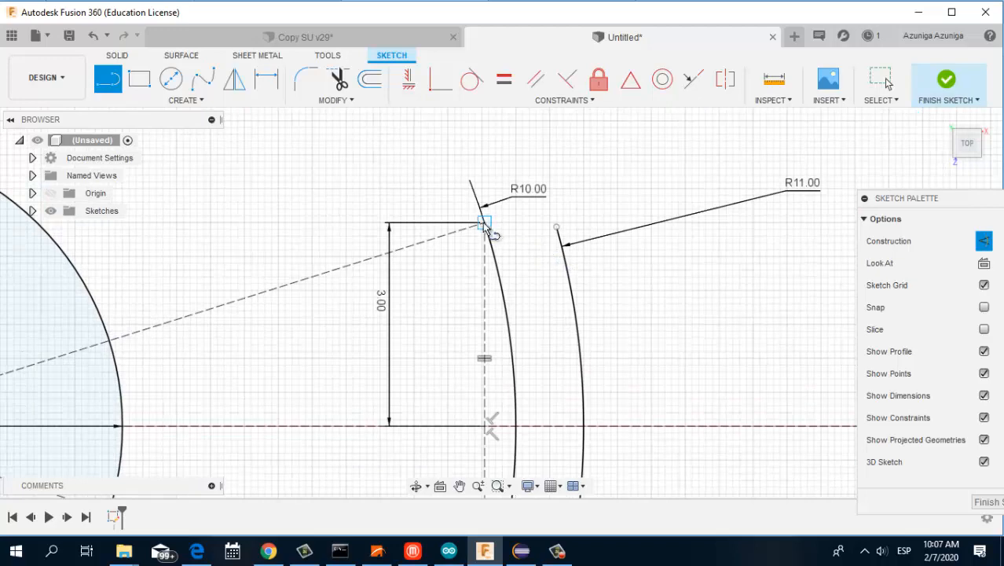
pyautogui.click(484, 224)
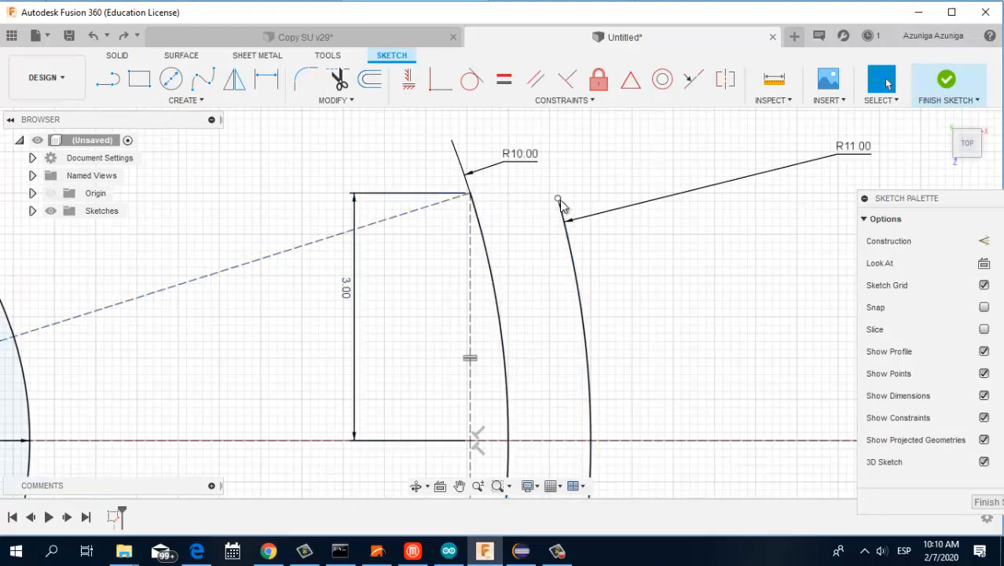
# Step: Draw a line joining the upper ends of the two slot arcs and constrain it to be horizontal
pyautogui.scroll(1, 612, 376)
pyautogui.scroll(-3, 615, 450)
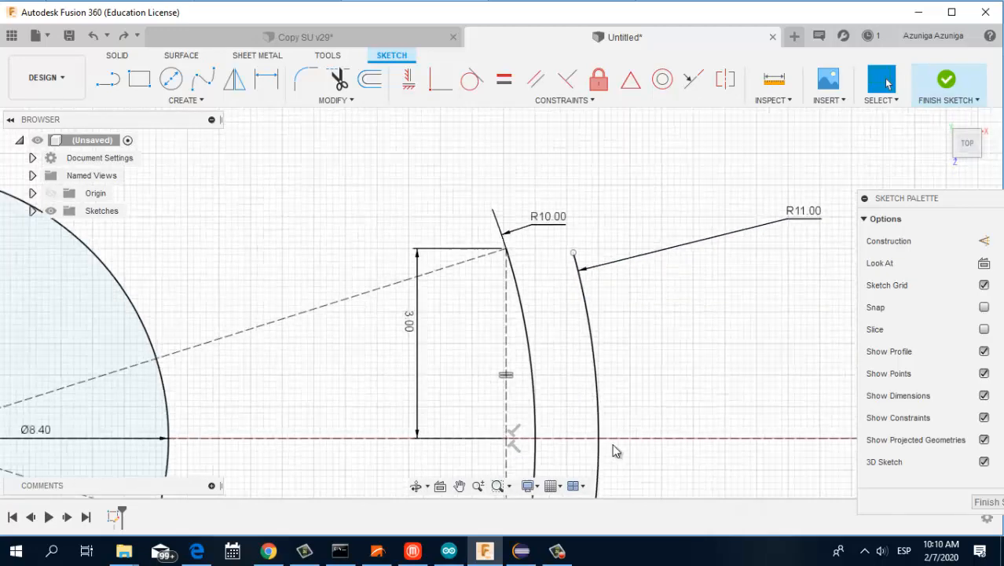
pyautogui.scroll(-2, 619, 429)
pyautogui.moveTo(621, 414); pyautogui.dragTo(556, 381, button='middle')
pyautogui.moveTo(668, 359); pyautogui.dragTo(548, 315, button='middle')
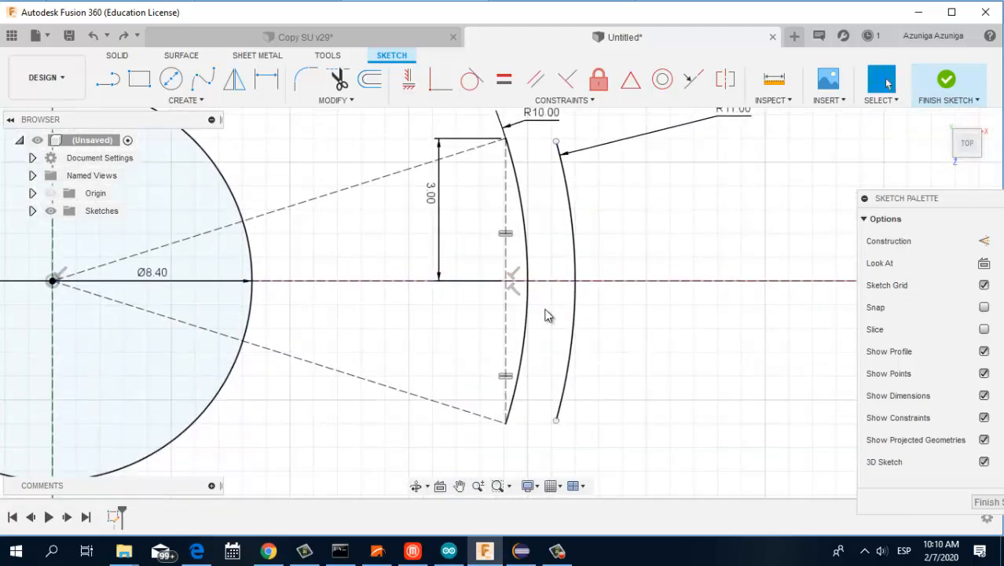
pyautogui.scroll(3, 525, 149)
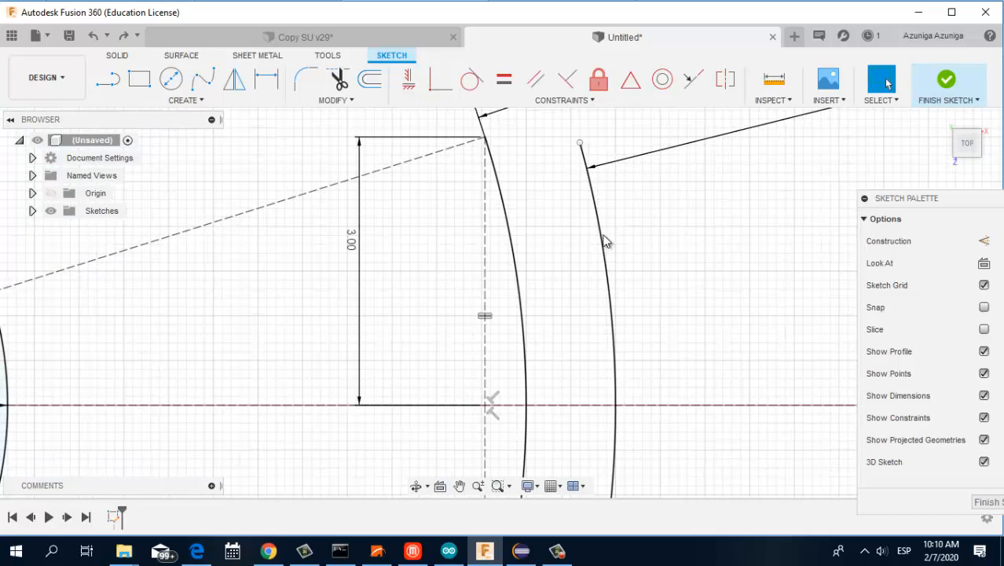
pyautogui.scroll(-2, 629, 338)
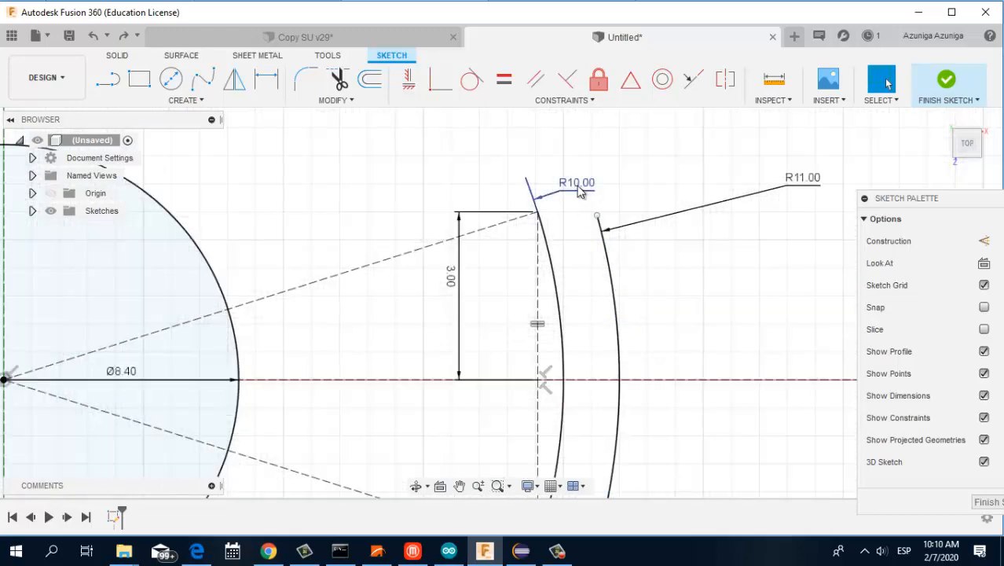
pyautogui.scroll(-2, 577, 197)
pyautogui.scroll(4, 576, 202)
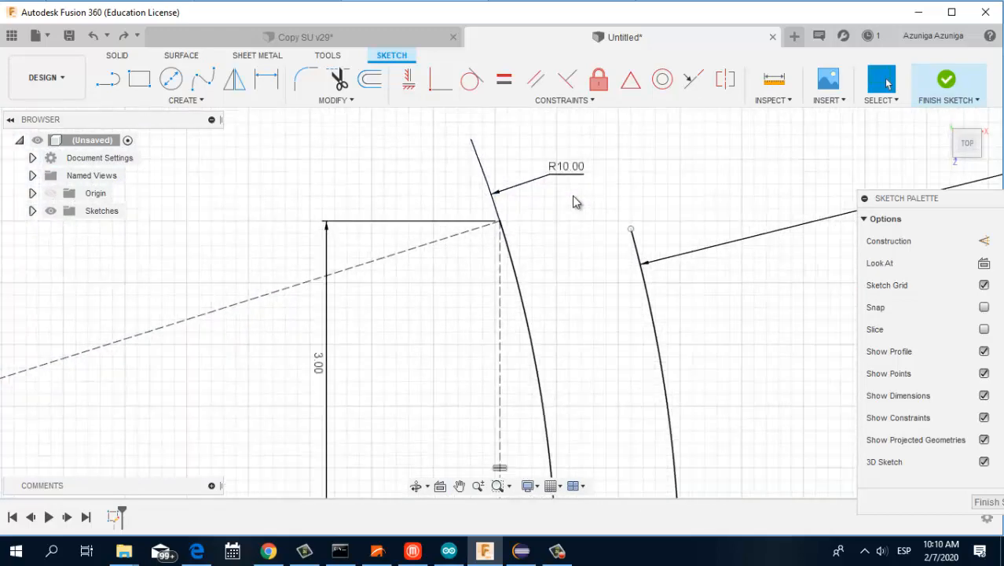
pyautogui.click(102, 79)
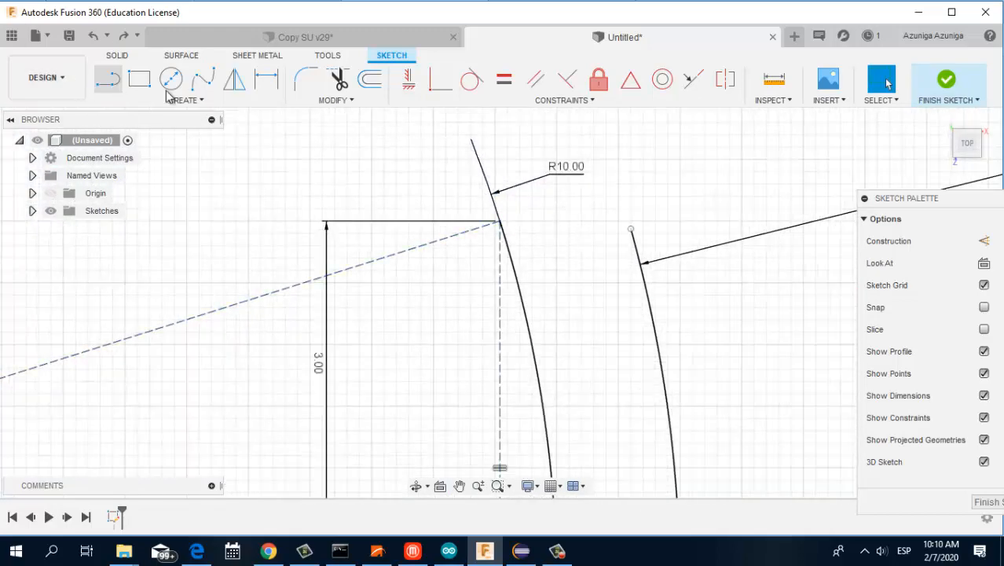
pyautogui.click(499, 222)
pyautogui.click(631, 229)
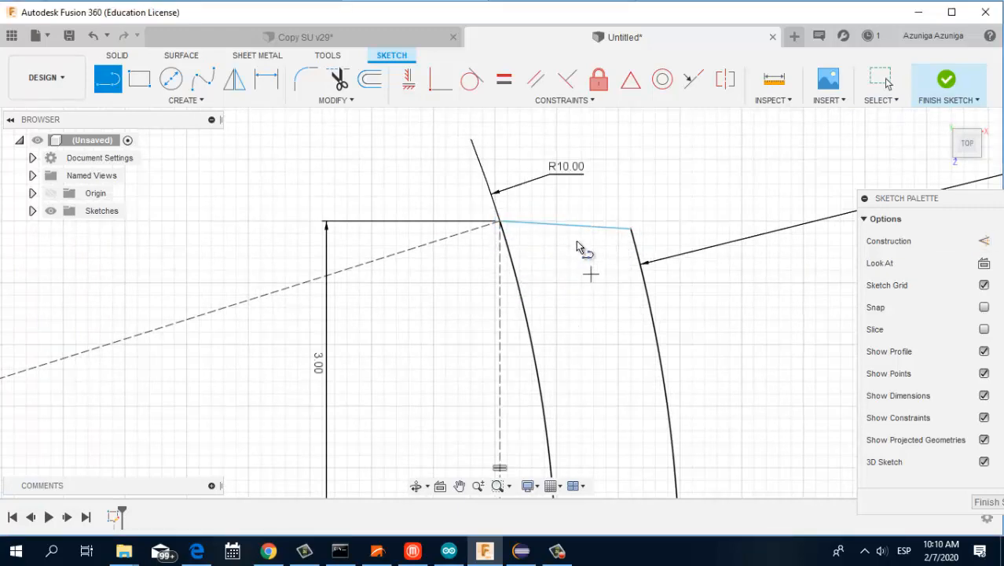
pyautogui.scroll(-2, 578, 305)
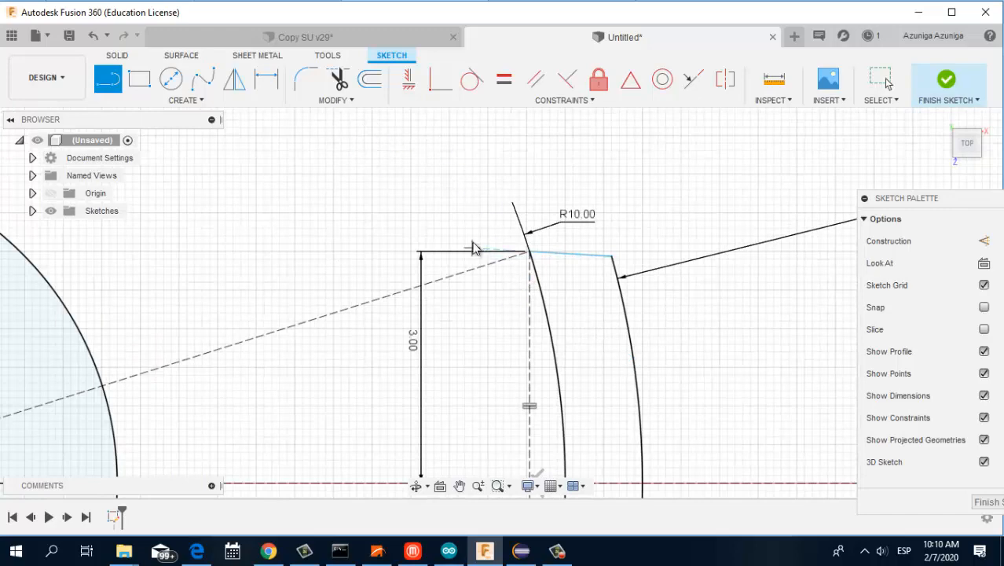
pyautogui.press('Escape')
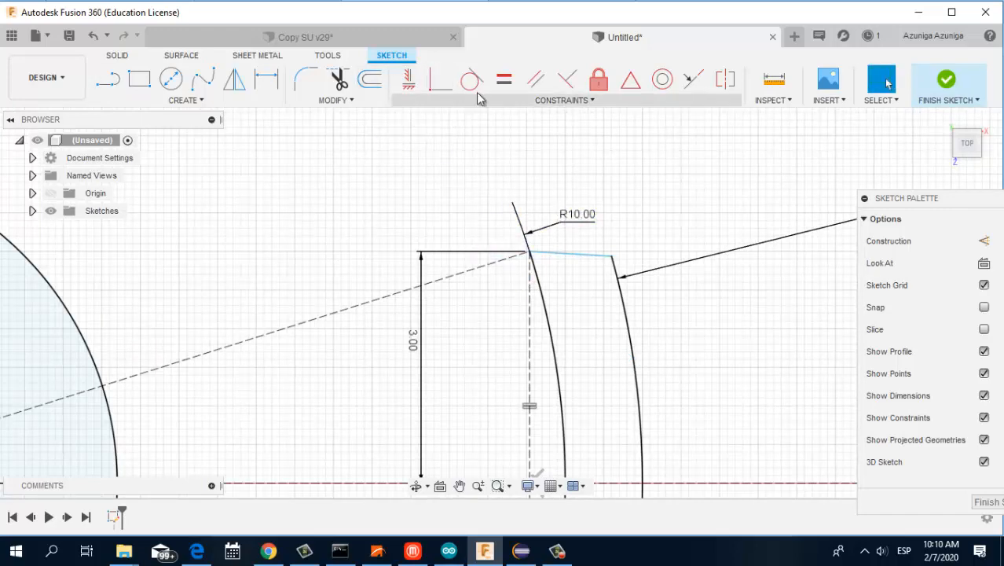
pyautogui.click(409, 82)
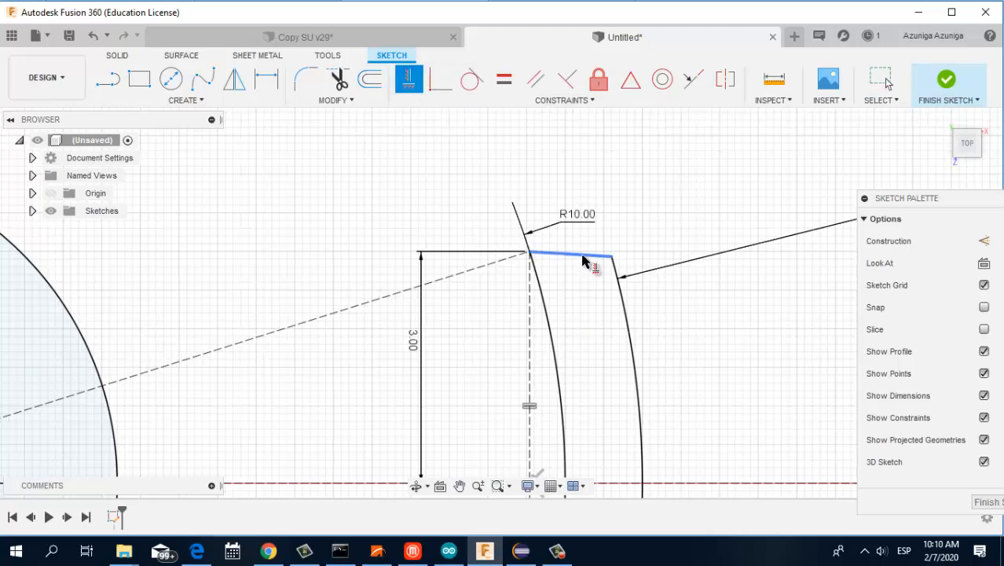
pyautogui.click(585, 262)
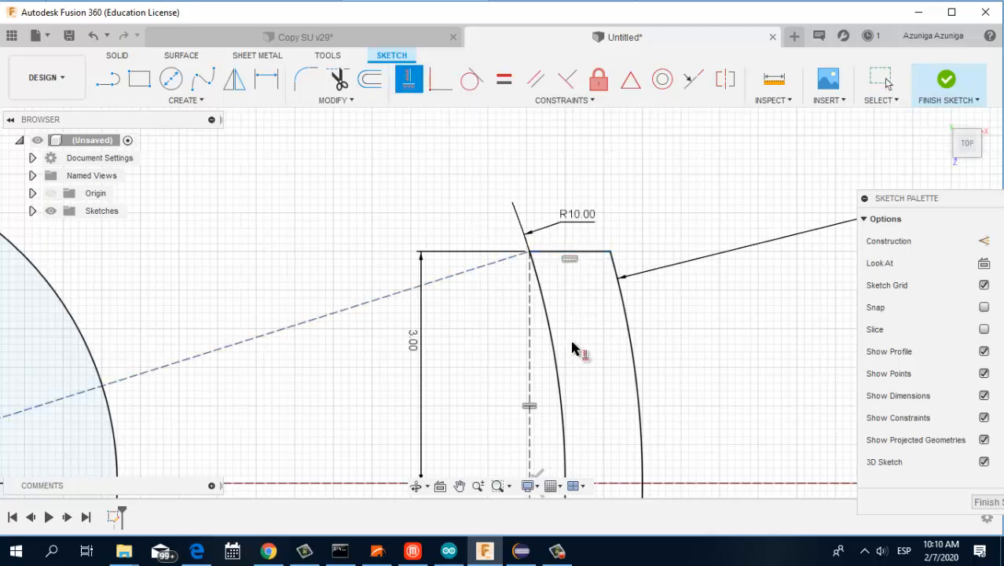
# Step: Close the slot with a line between the lower ends of the two arcs and constrain it to be horizontal
pyautogui.scroll(-2, 572, 342)
pyautogui.moveTo(594, 350); pyautogui.dragTo(547, 130, button='middle')
pyautogui.scroll(3, 497, 373)
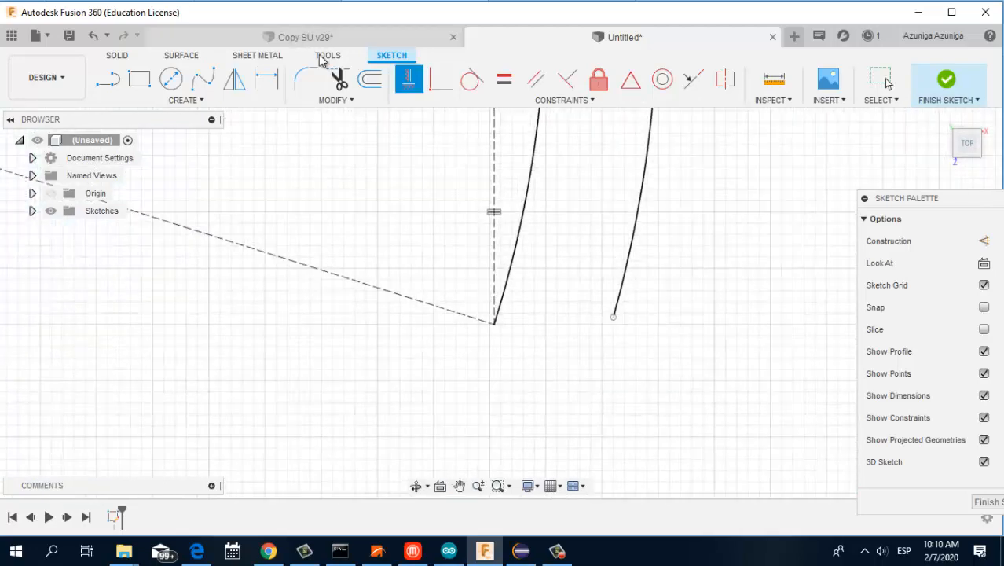
pyautogui.press('l')
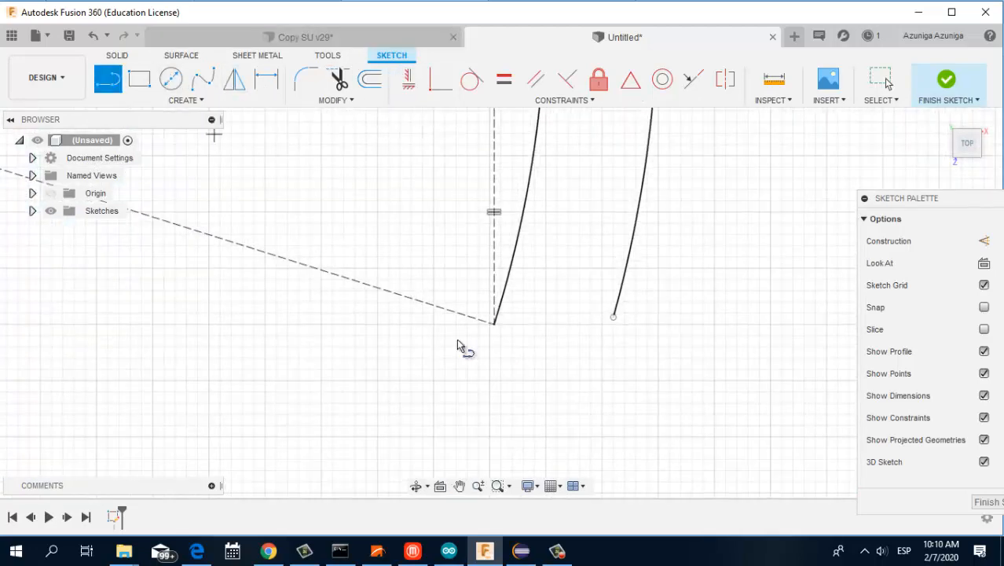
pyautogui.click(494, 322)
pyautogui.click(614, 318)
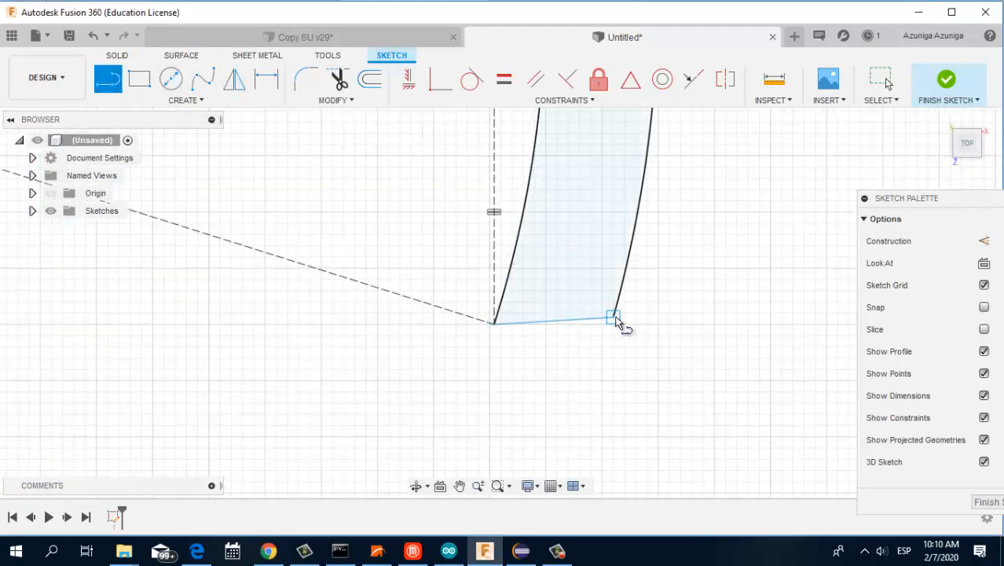
pyautogui.scroll(2, 579, 339)
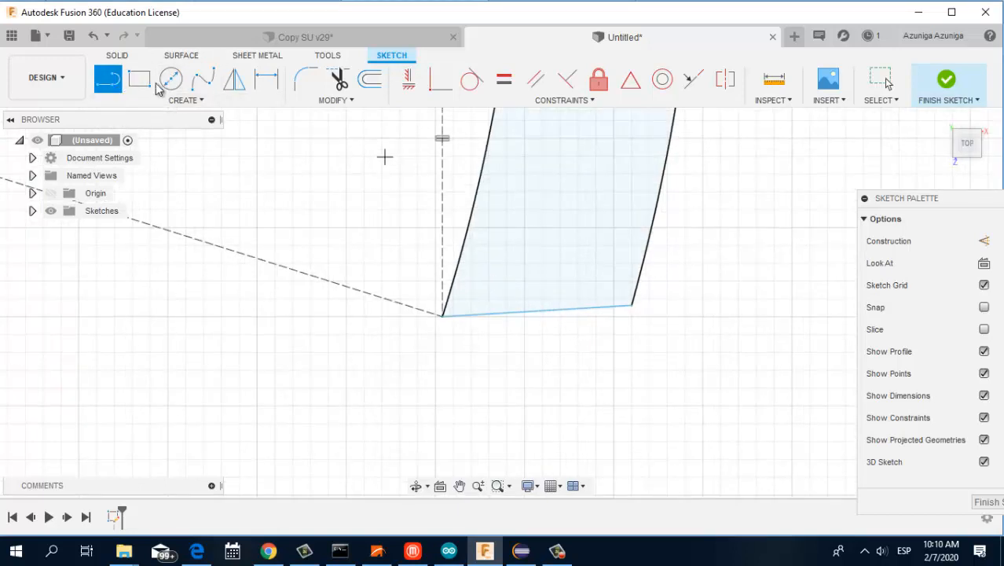
pyautogui.click(418, 85)
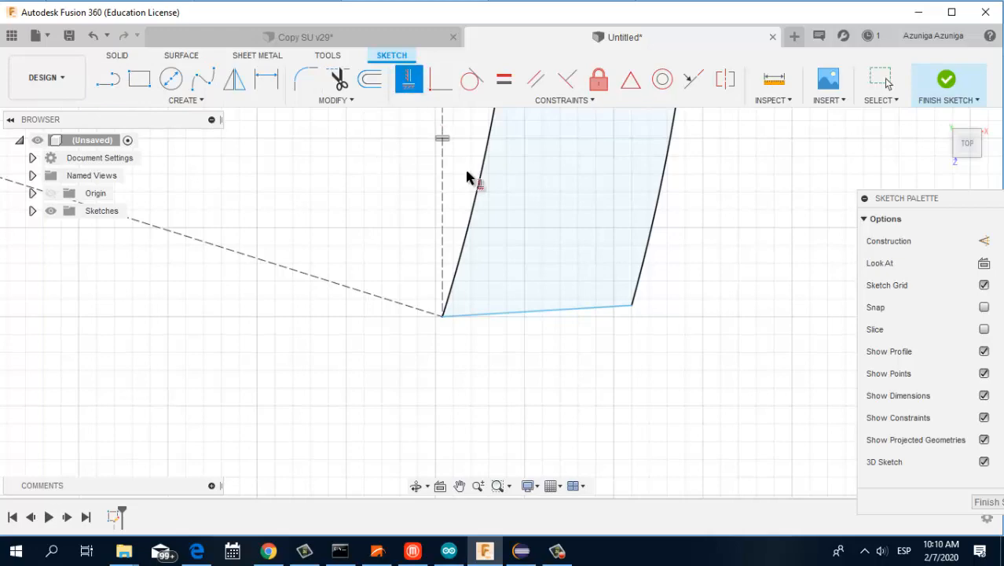
pyautogui.click(563, 311)
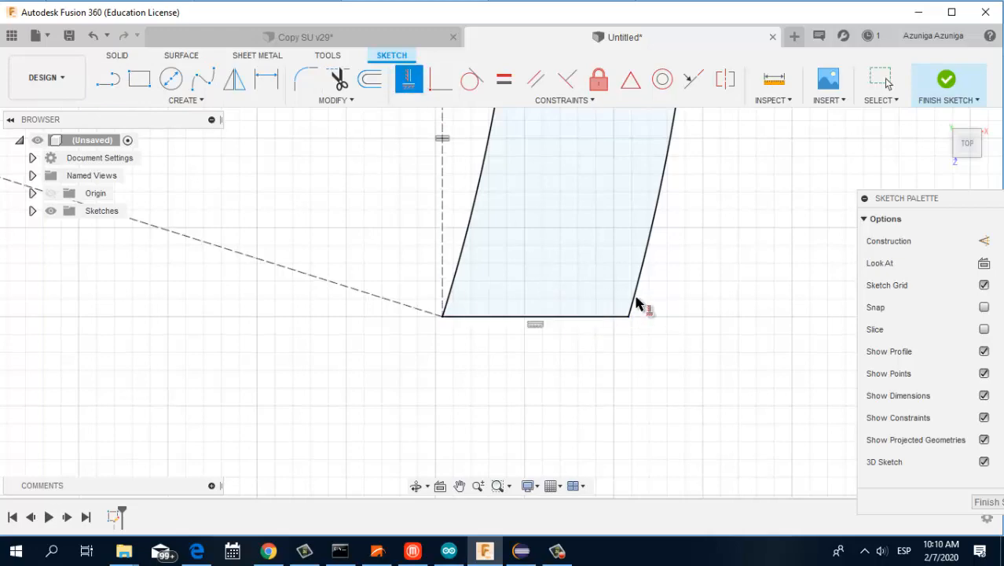
pyautogui.click(541, 321)
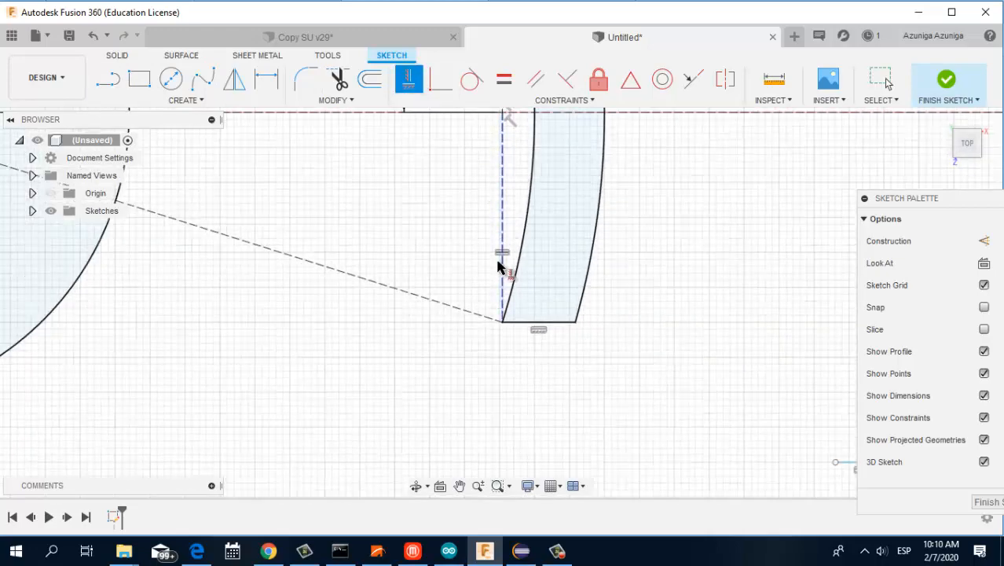
pyautogui.scroll(-3, 556, 255)
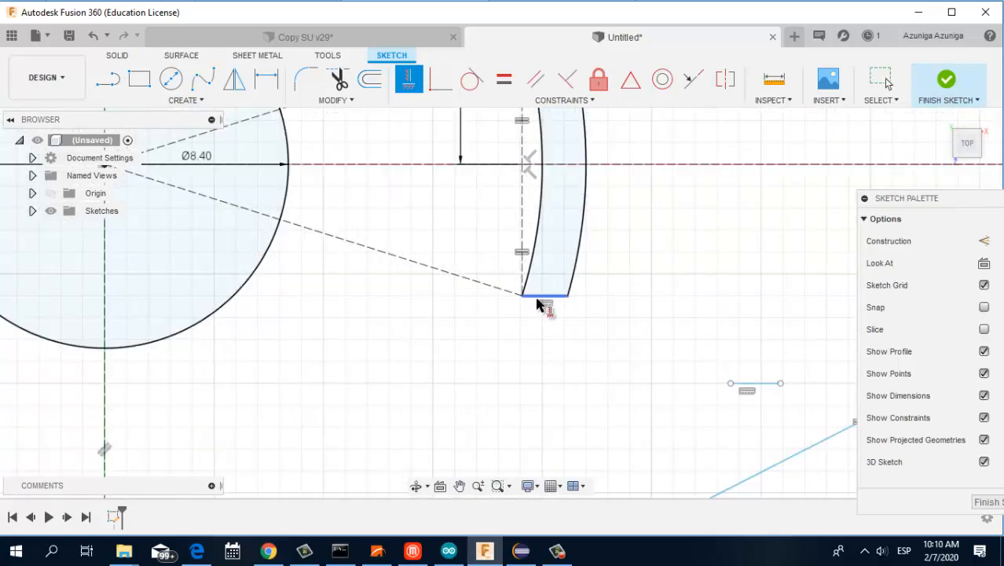
pyautogui.scroll(-6, 609, 306)
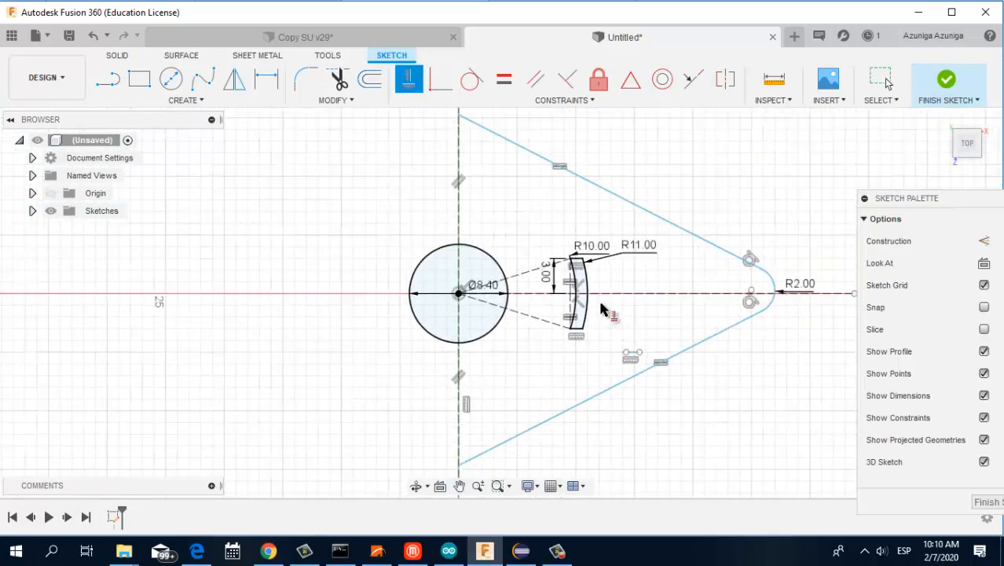
pyautogui.scroll(4, 620, 335)
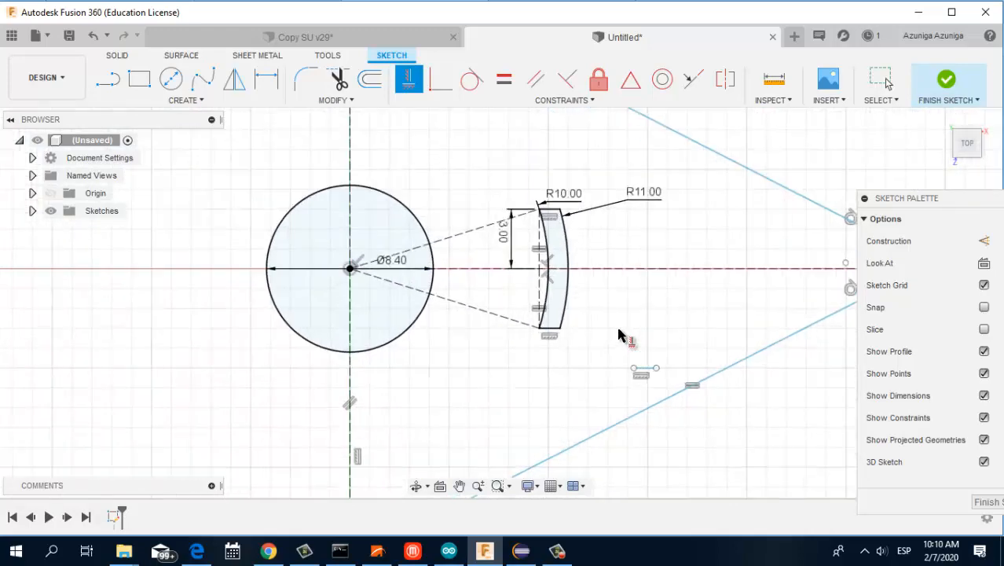
pyautogui.scroll(-3, 593, 317)
pyautogui.scroll(-3, 593, 316)
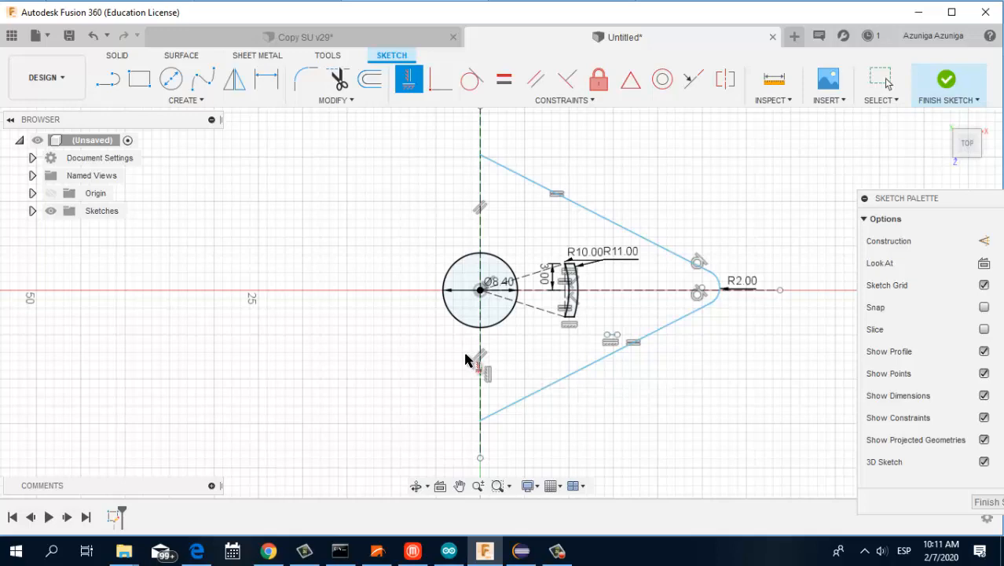
pyautogui.hotkey('alt', 'Tab')
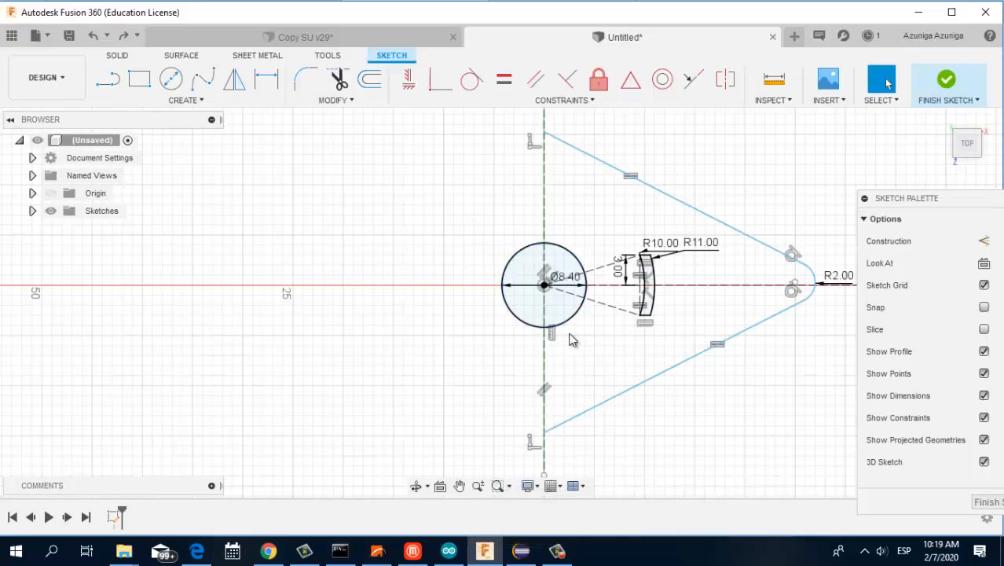
# Step: Move the center of the R2 end arc onto the horizontal construction centerline
pyautogui.moveTo(680, 332); pyautogui.dragTo(570, 339, button='middle')
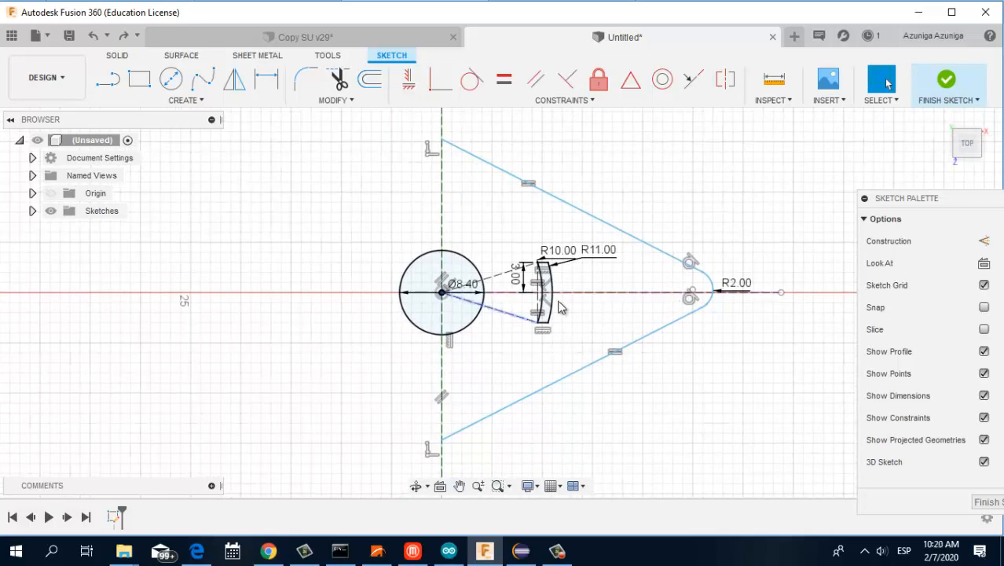
pyautogui.scroll(8, 560, 306)
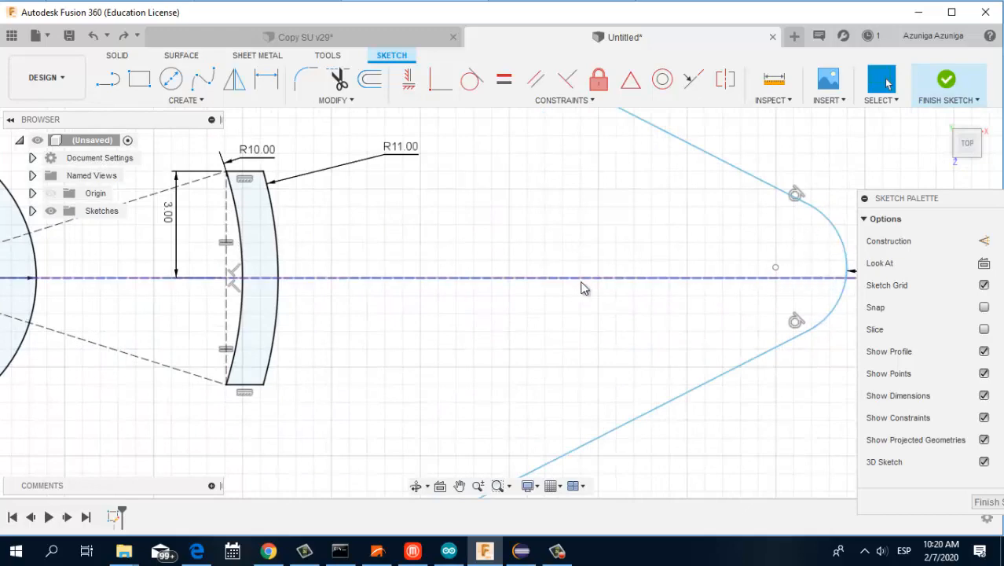
pyautogui.scroll(-4, 636, 326)
pyautogui.moveTo(634, 332)
pyautogui.mouseDown(button='middle')
pyautogui.moveTo(616, 329)
pyautogui.moveTo(704, 322)
pyautogui.mouseUp(button='middle')
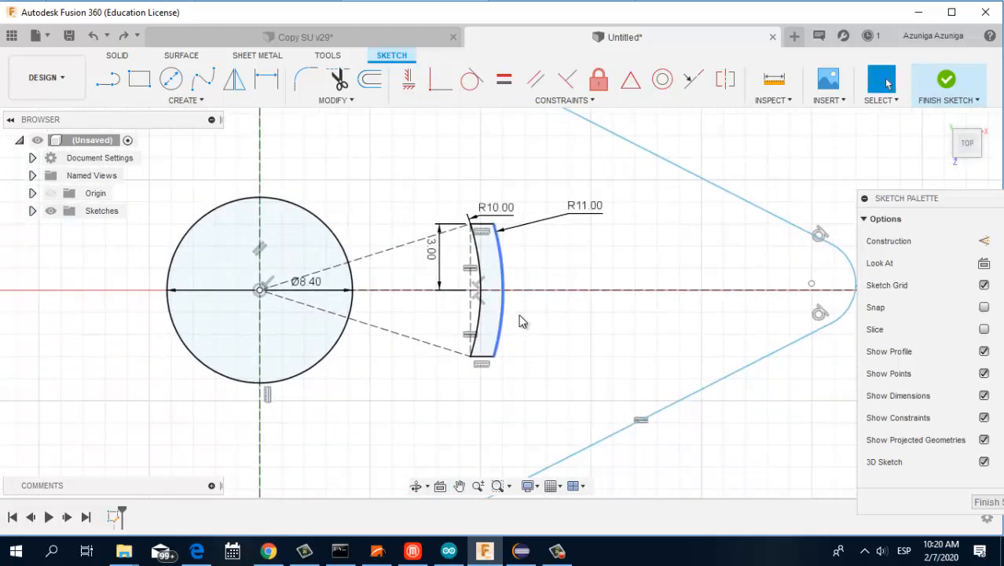
pyautogui.scroll(-2, 523, 316)
pyautogui.moveTo(551, 313); pyautogui.dragTo(517, 315, button='middle')
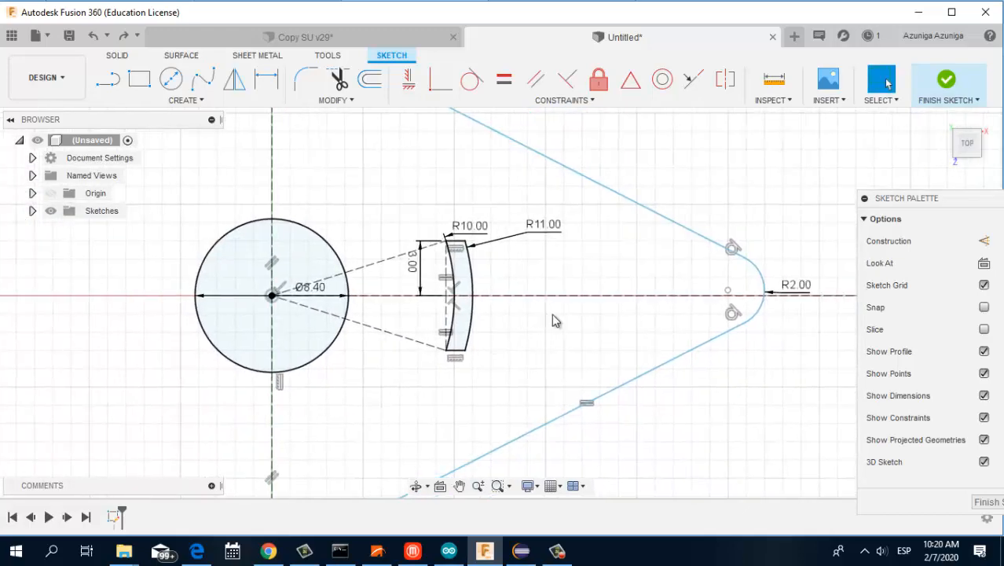
pyautogui.scroll(1, 697, 303)
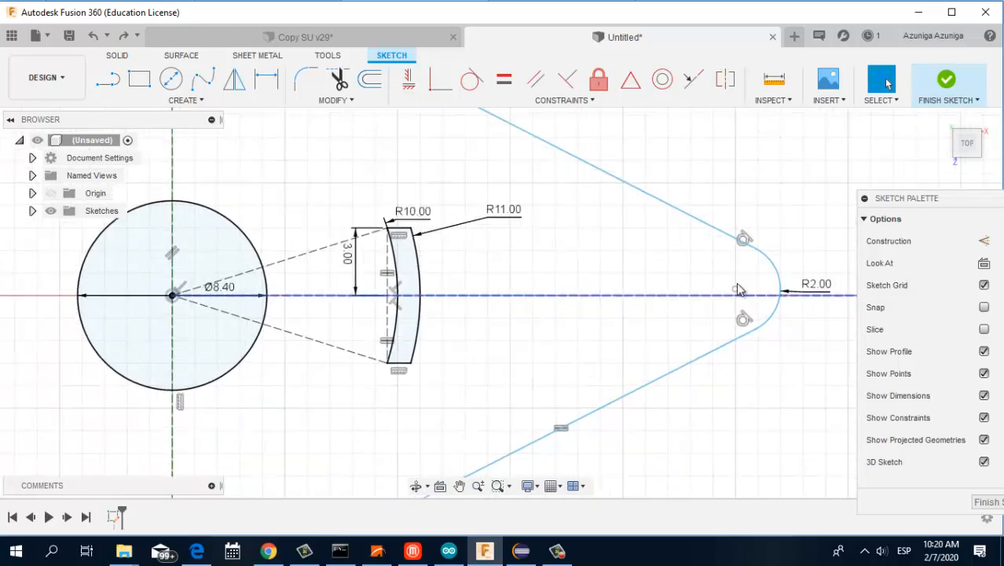
pyautogui.scroll(1, 732, 307)
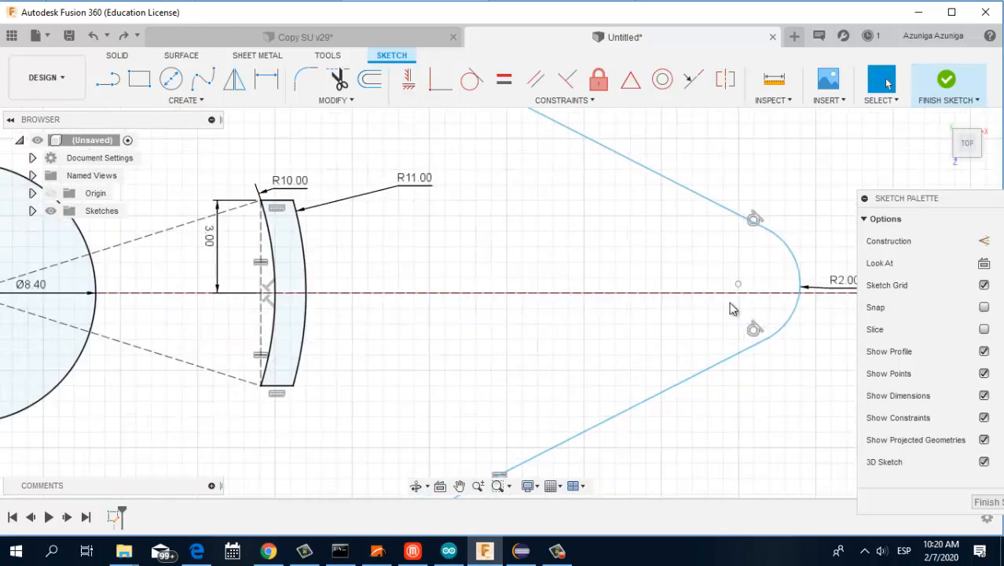
pyautogui.moveTo(737, 283); pyautogui.dragTo(756, 295)
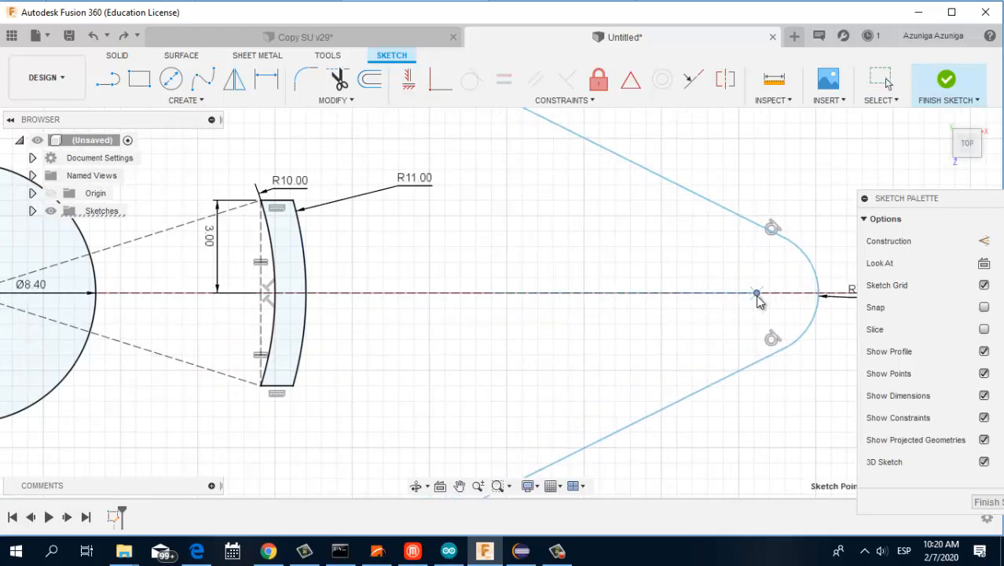
# Step: Lower the upper edge line's inner endpoint along the vertical centerline, closer to the central hole
pyautogui.scroll(-4, 544, 311)
pyautogui.moveTo(467, 325); pyautogui.dragTo(633, 329, button='middle')
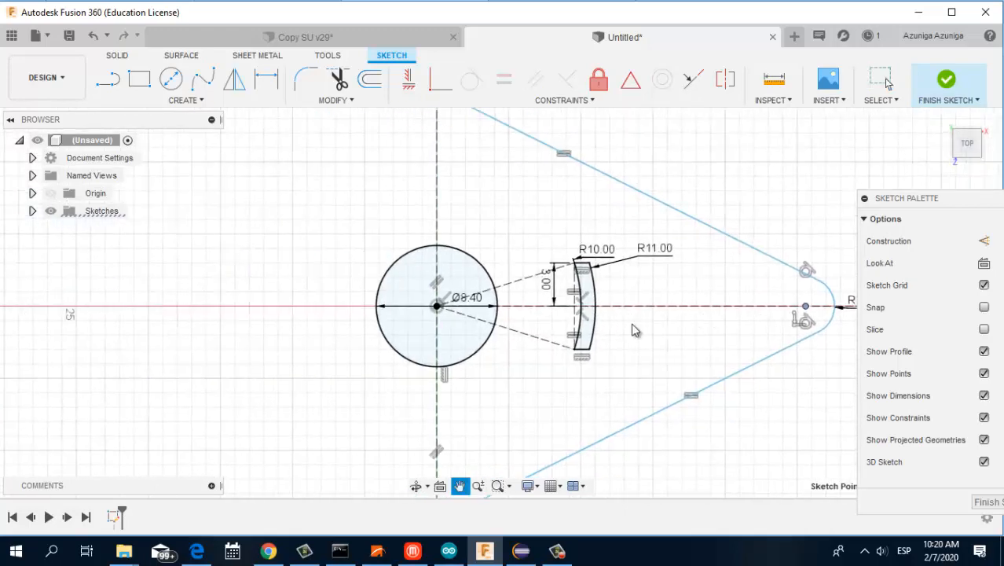
pyautogui.scroll(-2, 575, 309)
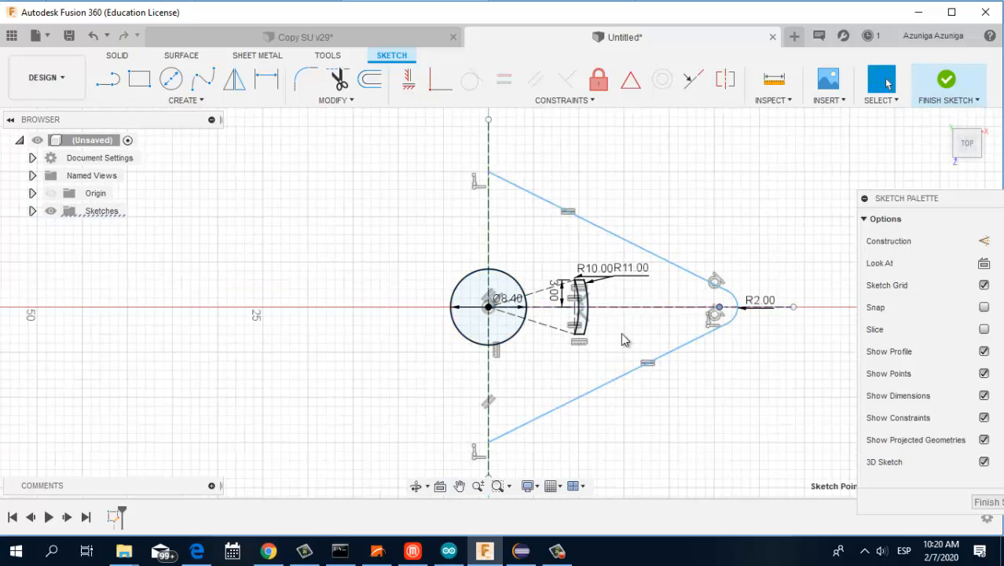
pyautogui.scroll(2, 488, 177)
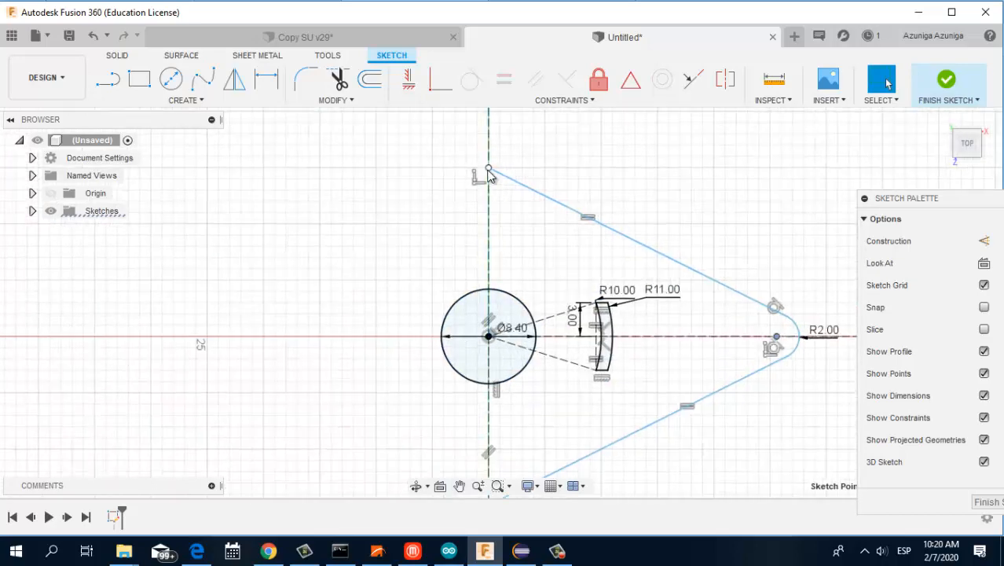
pyautogui.moveTo(488, 172); pyautogui.dragTo(491, 233)
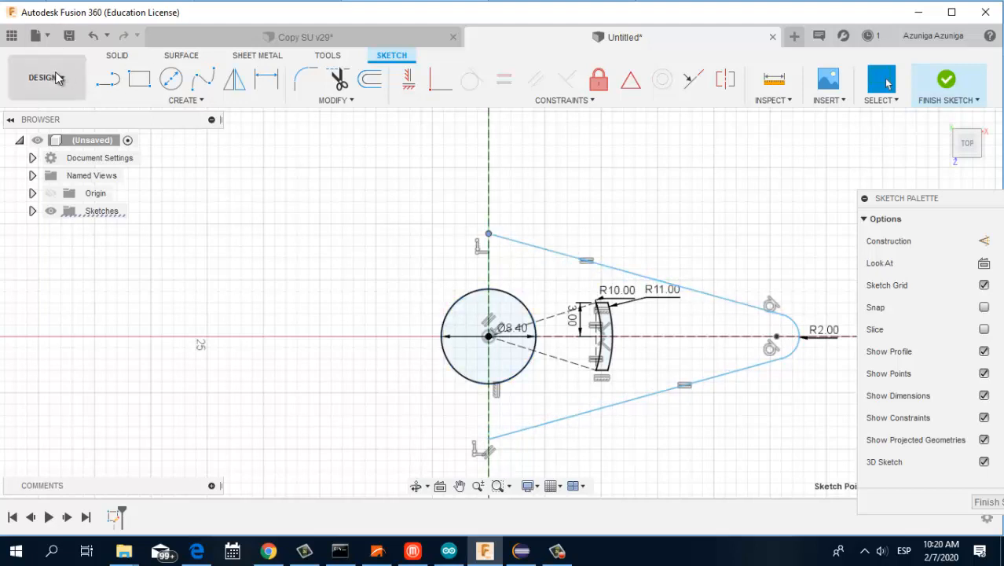
# Step: Consult Fusion360Exercises.pdf and draw a center-point arc of about 8.8 mm radius around the hole's center, from the upper edge line across the vertical centerline
pyautogui.hotkey('alt', 'Tab')
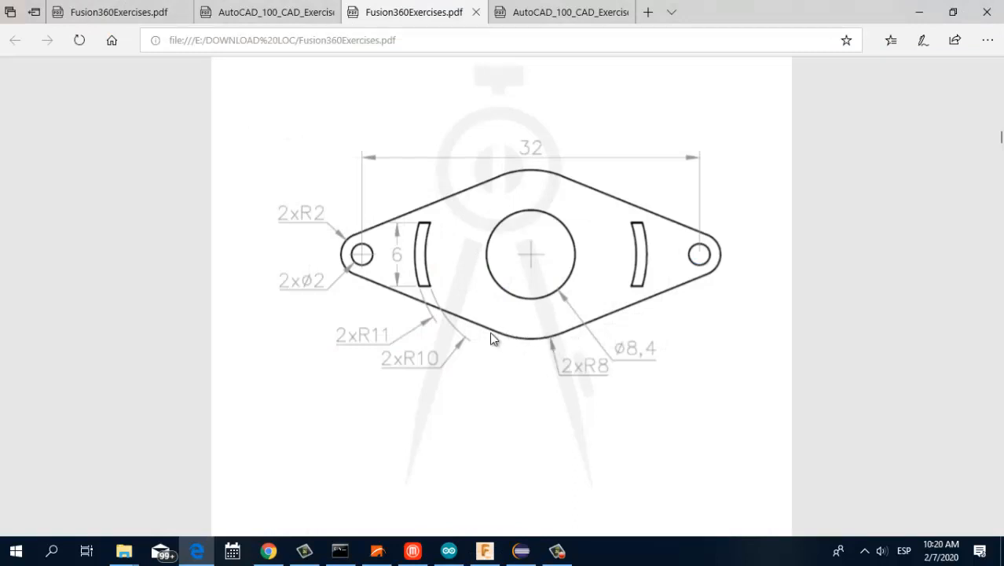
pyautogui.hotkey('alt', 'Tab')
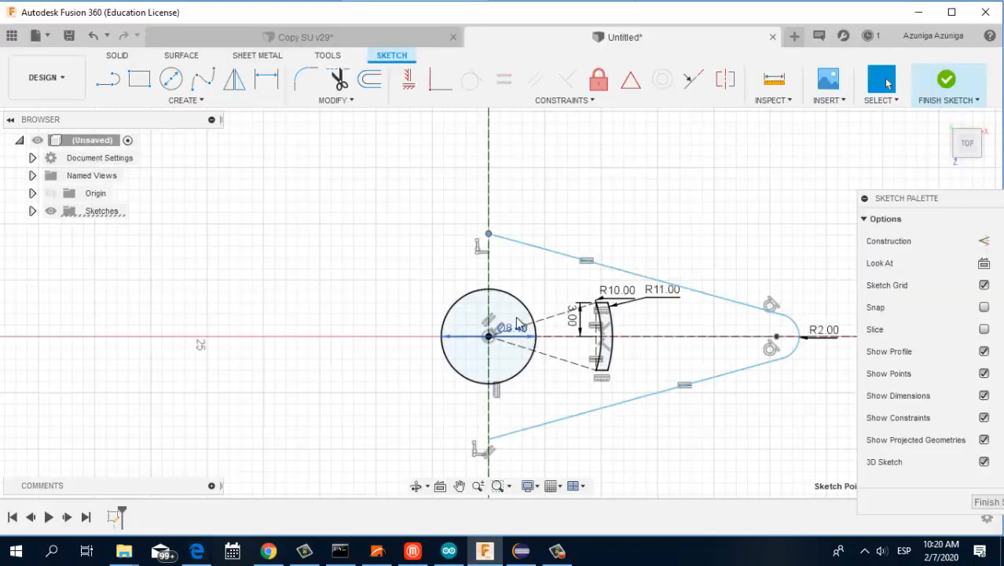
pyautogui.click(186, 100)
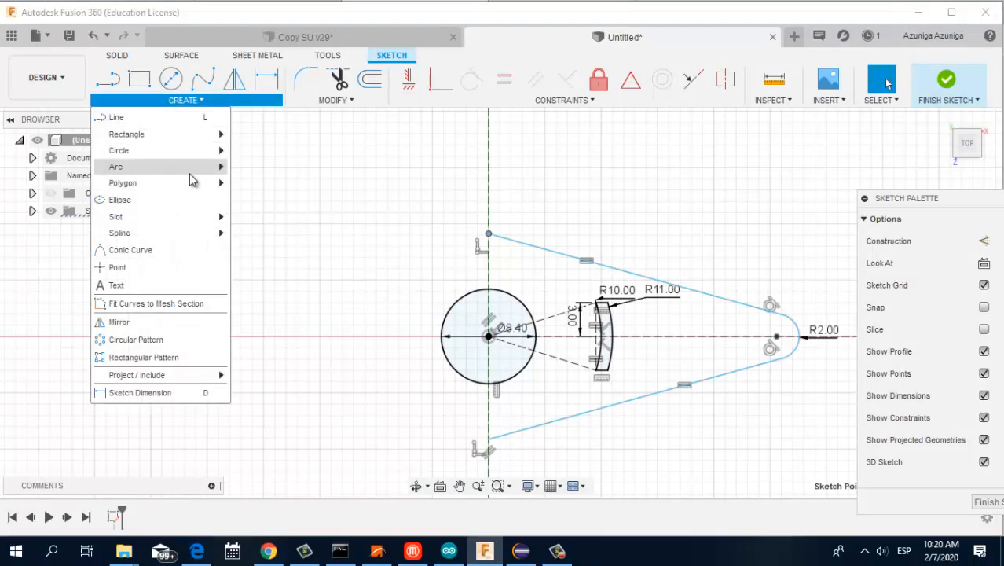
pyautogui.moveTo(194, 173)
pyautogui.click(271, 187)
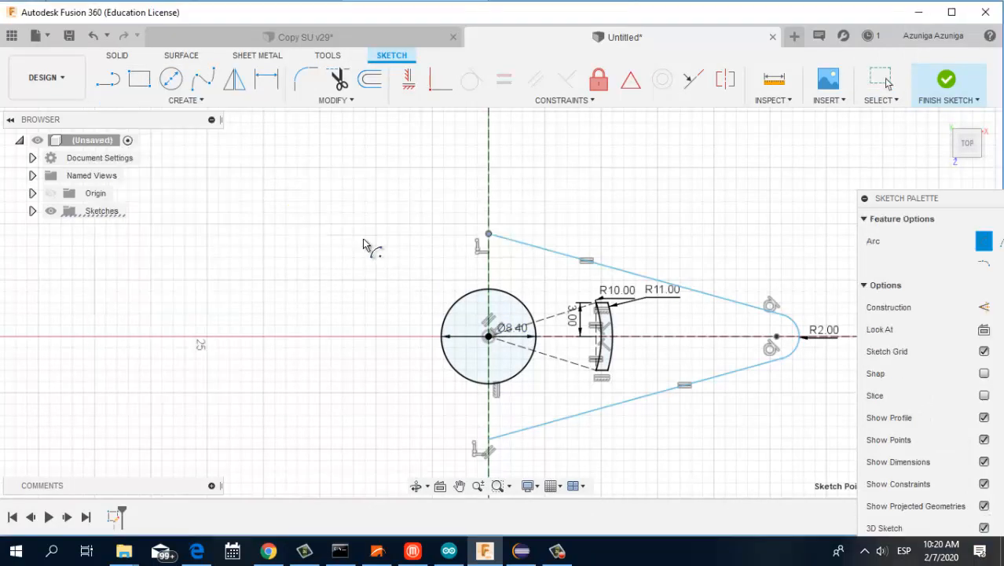
pyautogui.click(489, 336)
pyautogui.scroll(4, 510, 254)
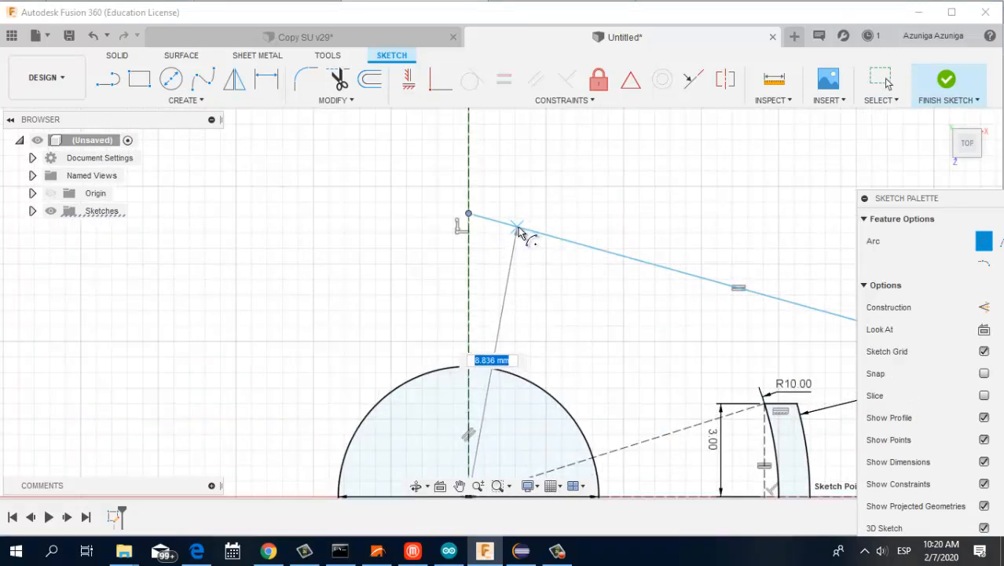
pyautogui.click(518, 230)
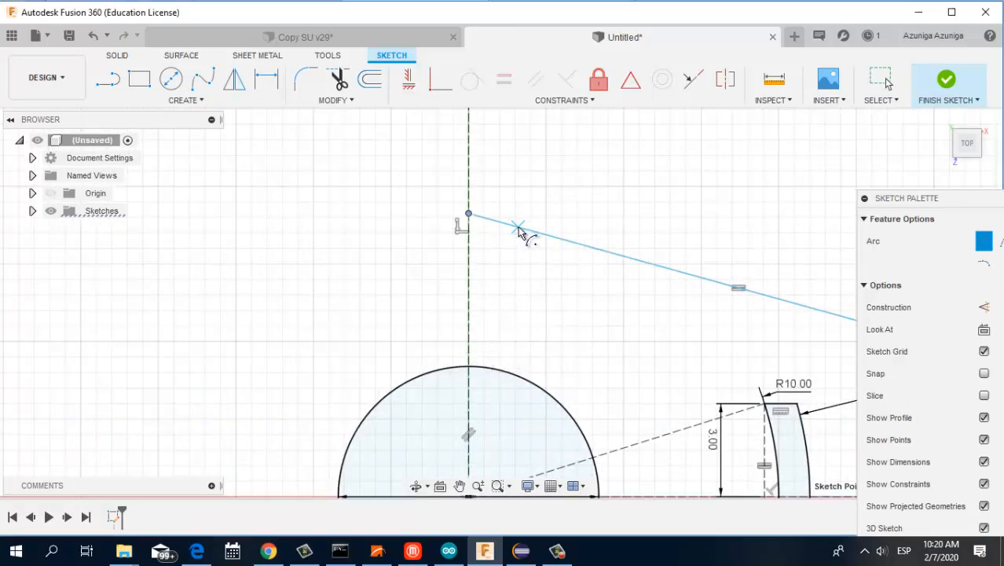
pyautogui.click(393, 236)
pyautogui.scroll(-5, 415, 263)
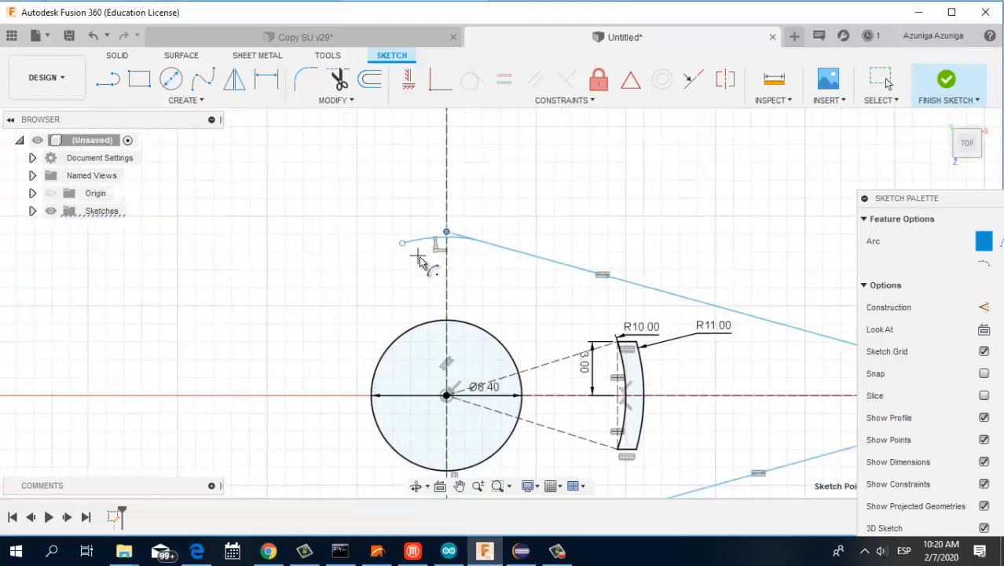
# Step: Draw a matching center-point arc of about 8.8 mm radius around the hole's center, from the lower edge line across the vertical centerline
pyautogui.scroll(4, 428, 428)
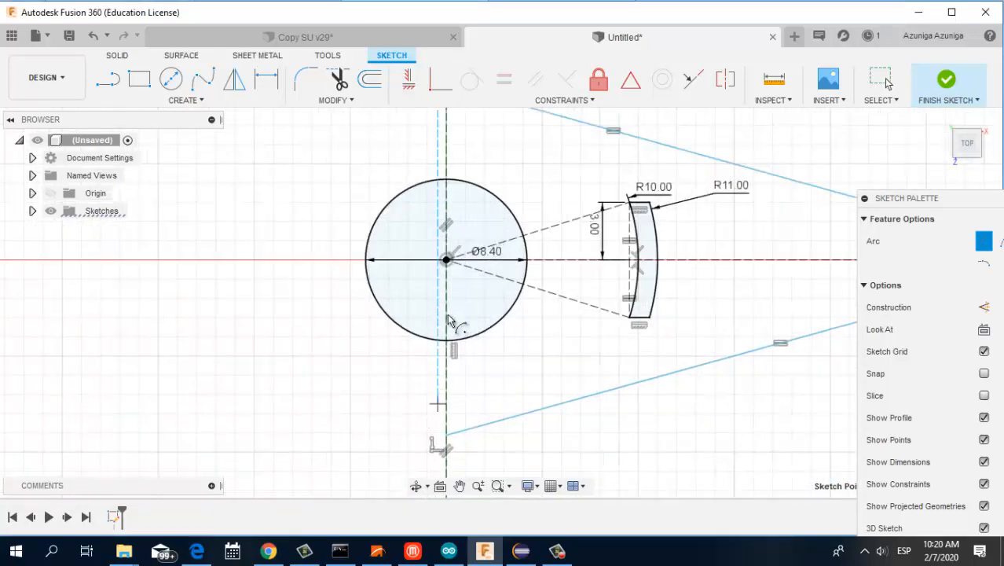
pyautogui.click(445, 260)
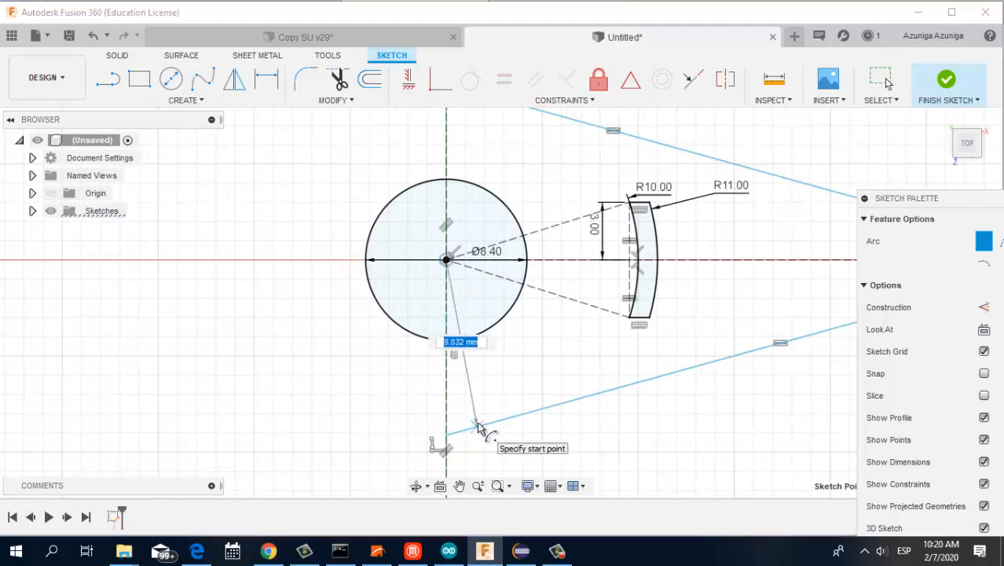
pyautogui.click(485, 425)
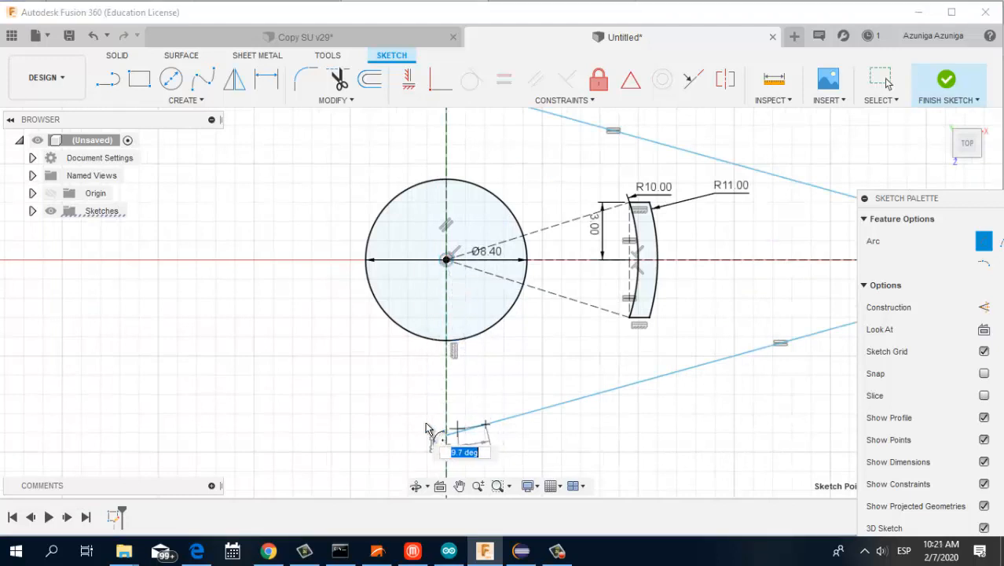
pyautogui.click(396, 425)
pyautogui.scroll(-3, 397, 413)
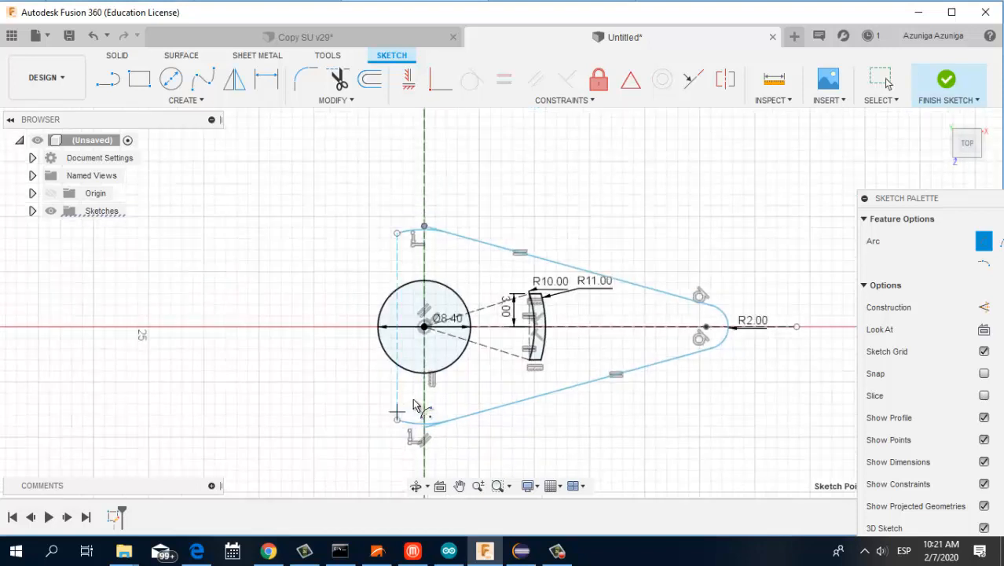
pyautogui.click(266, 80)
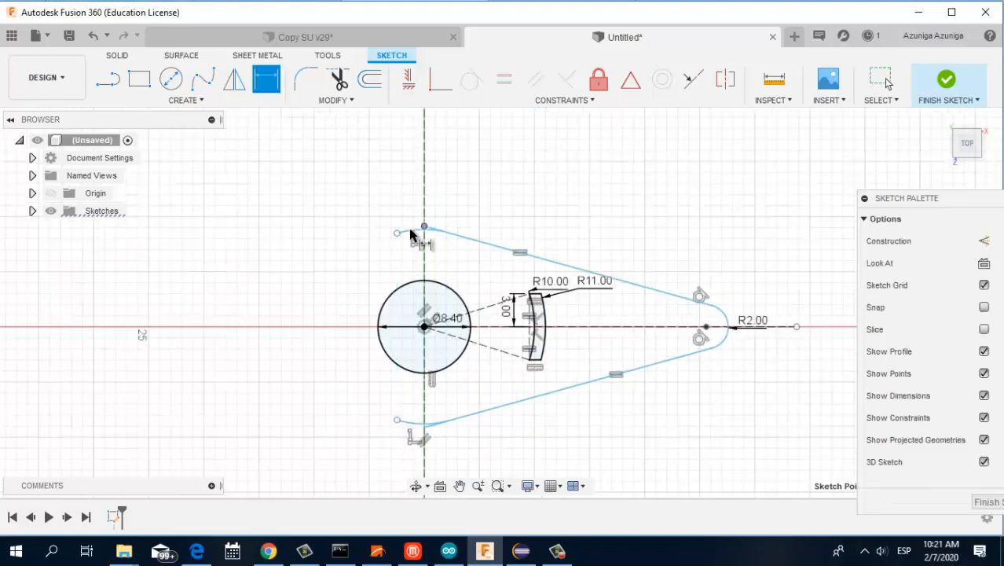
pyautogui.click(412, 234)
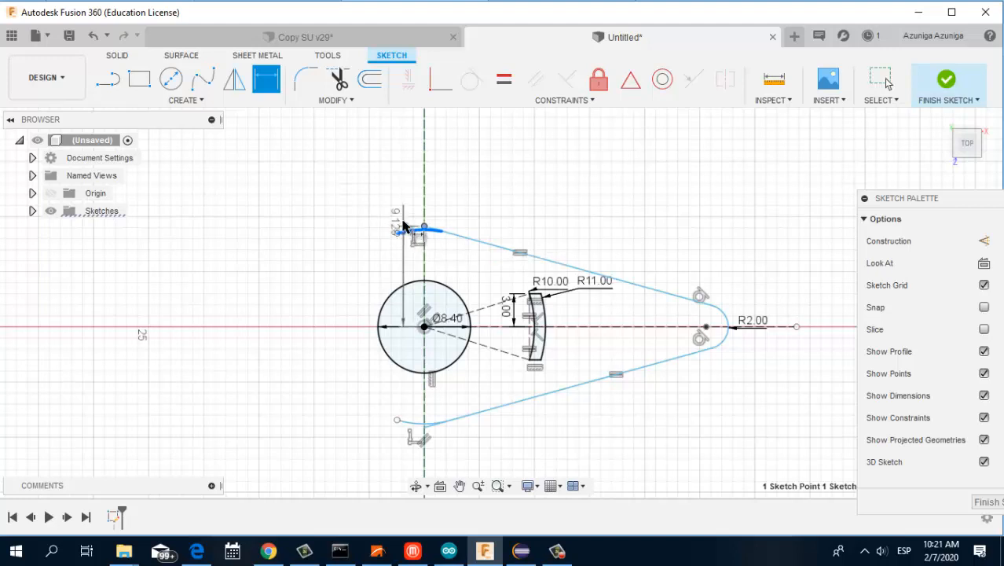
pyautogui.press('Escape')
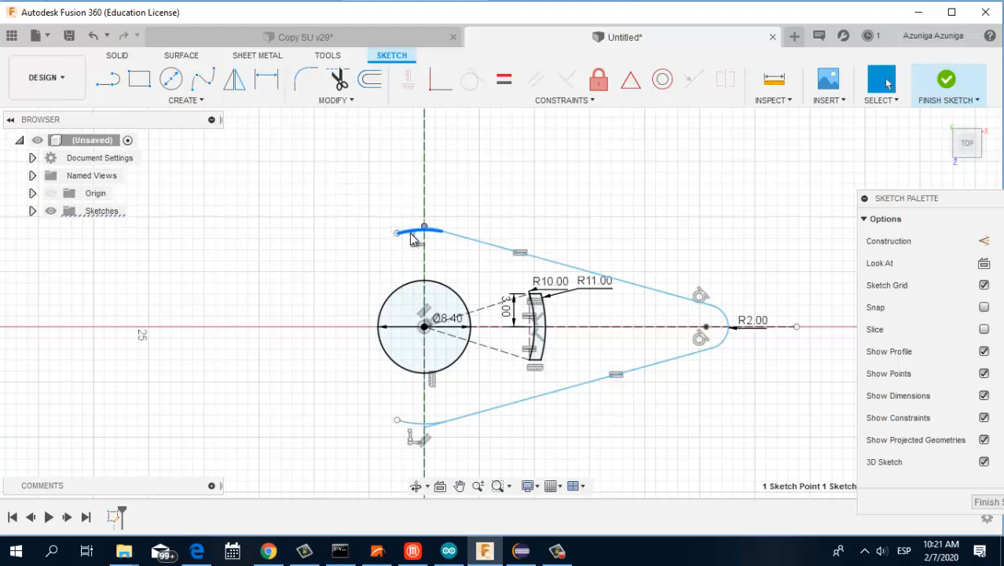
pyautogui.click(266, 79)
pyautogui.press('Escape')
pyautogui.press('Escape')
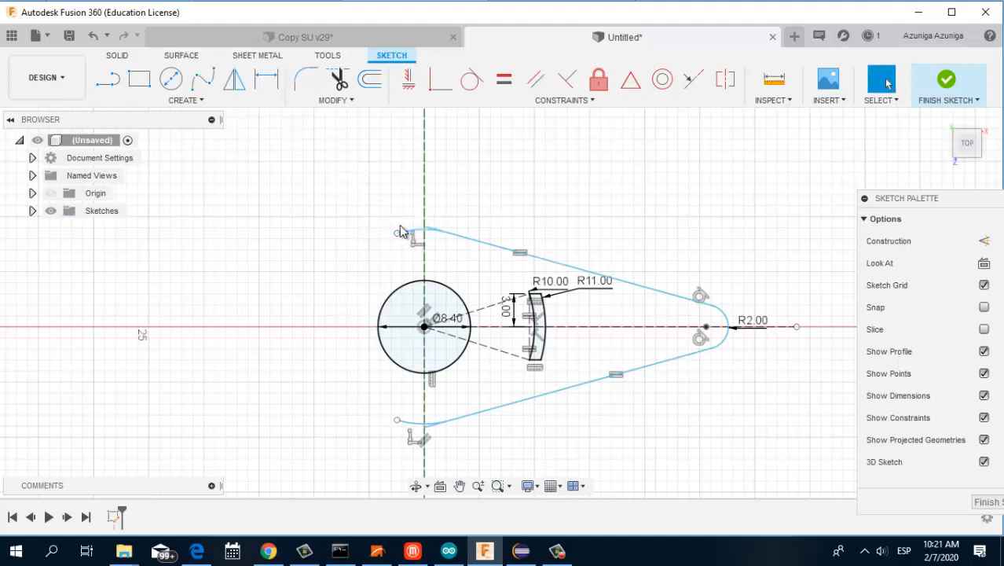
# Step: Dimension the upper outline arc's radius to 8 mm
pyautogui.press('d')
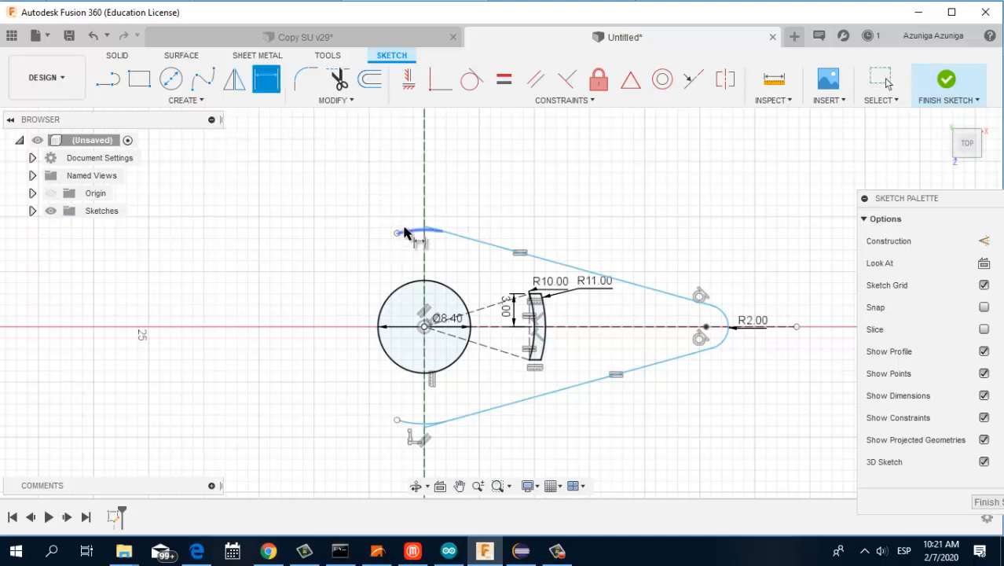
pyautogui.click(371, 212)
pyautogui.click(375, 216)
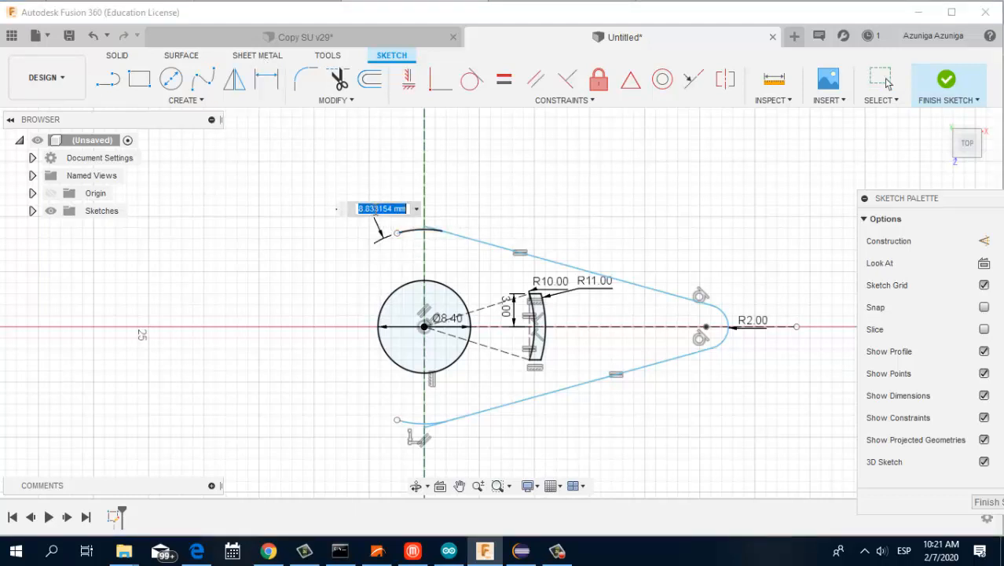
pyautogui.press('Return')
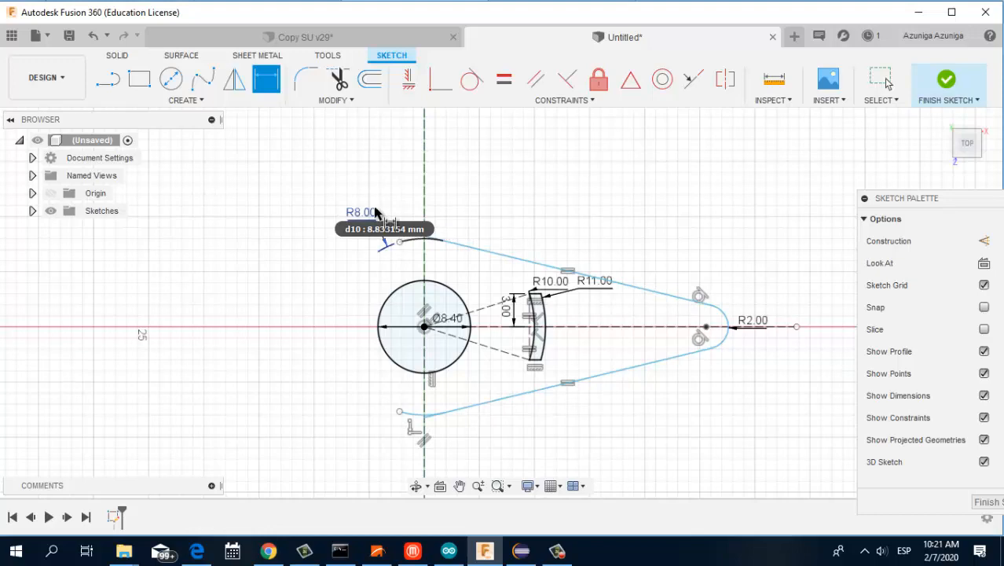
# Step: Dimension the lower outline arc's radius to 8 mm
pyautogui.scroll(3, 419, 436)
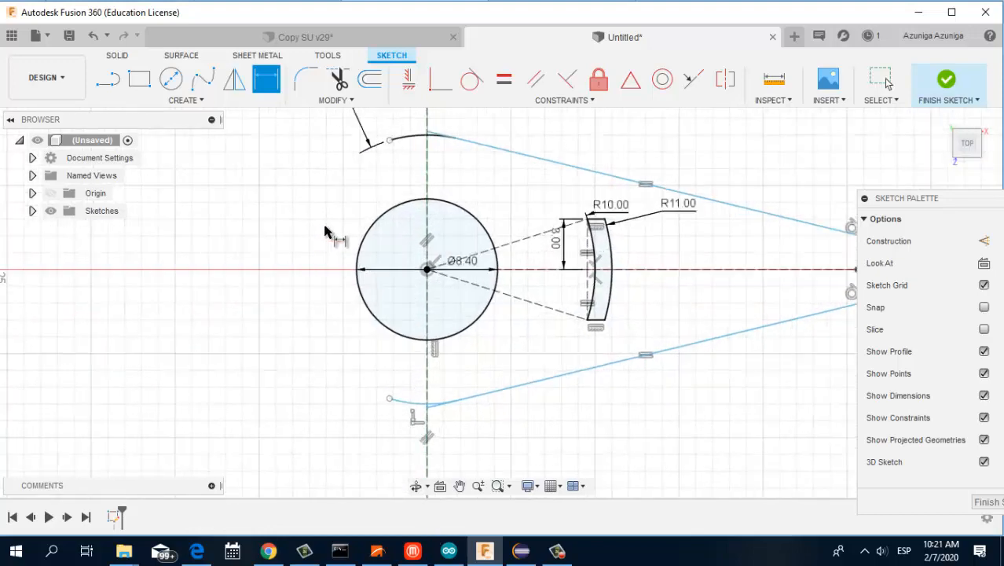
pyautogui.click(406, 404)
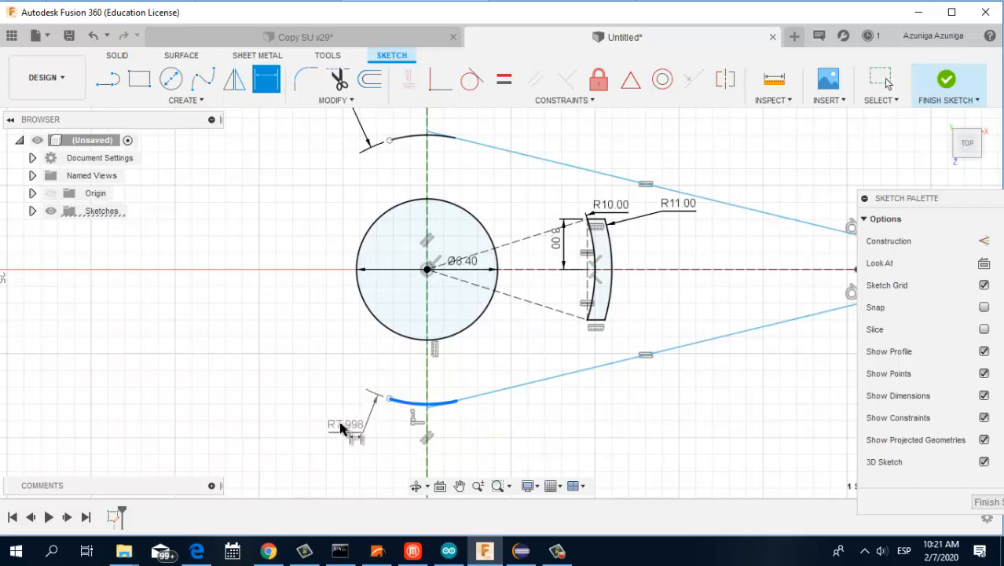
pyautogui.click(337, 418)
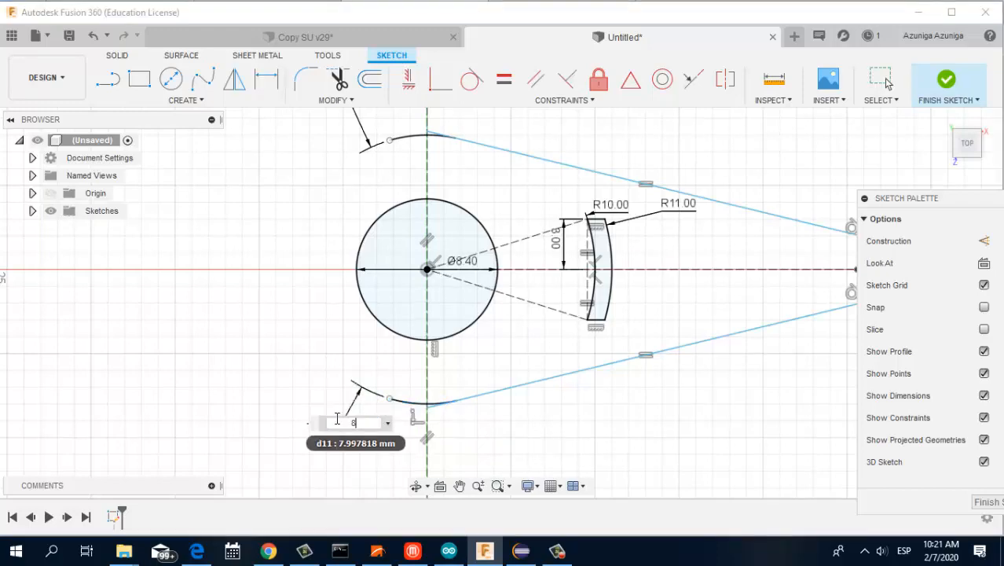
pyautogui.press('Return')
pyautogui.scroll(-3, 531, 309)
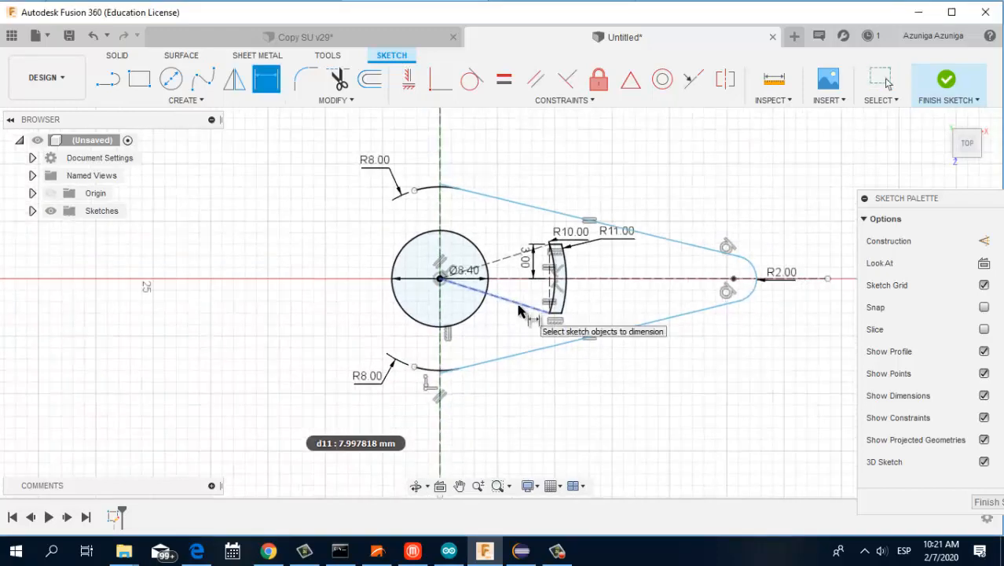
# Step: Check where the R8 arcs meet the edge lines and make the upper edge line tangent to the upper R8 arc
pyautogui.scroll(5, 455, 203)
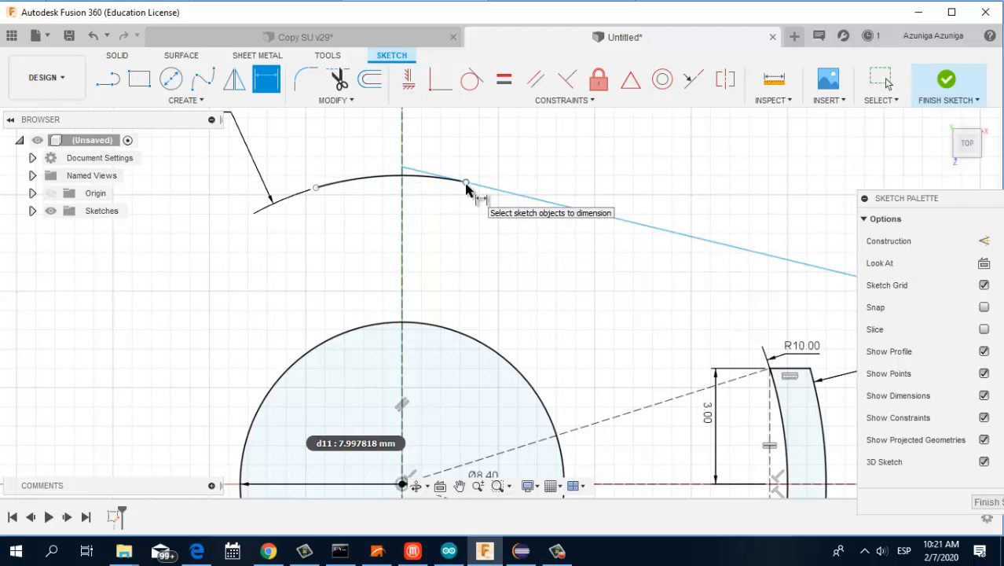
pyautogui.scroll(-3, 399, 271)
pyautogui.moveTo(424, 318); pyautogui.dragTo(441, 207, button='middle')
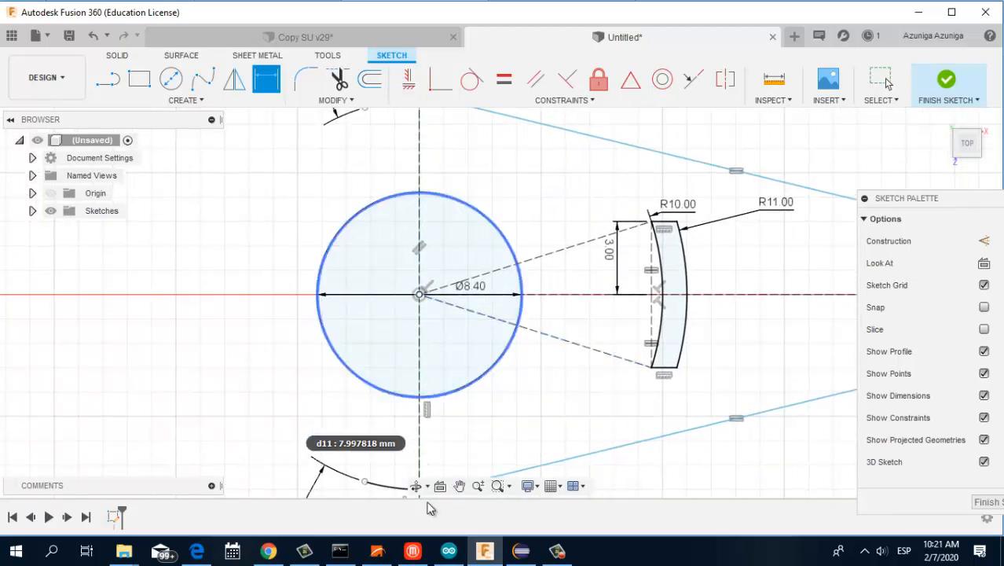
pyautogui.moveTo(441, 432); pyautogui.dragTo(448, 390, button='middle')
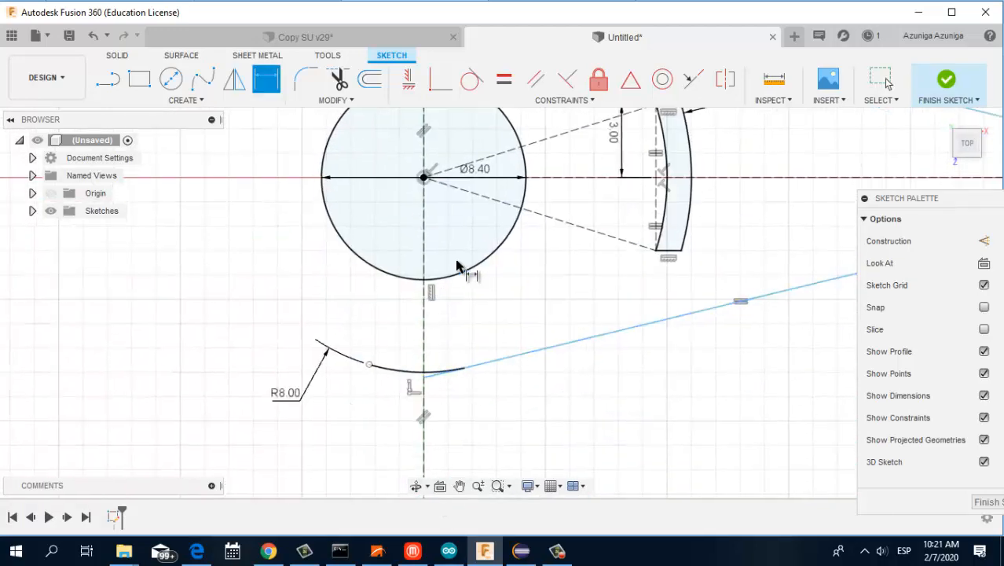
pyautogui.scroll(-2, 410, 343)
pyautogui.scroll(3, 415, 179)
pyautogui.moveTo(415, 179); pyautogui.dragTo(397, 393, button='middle')
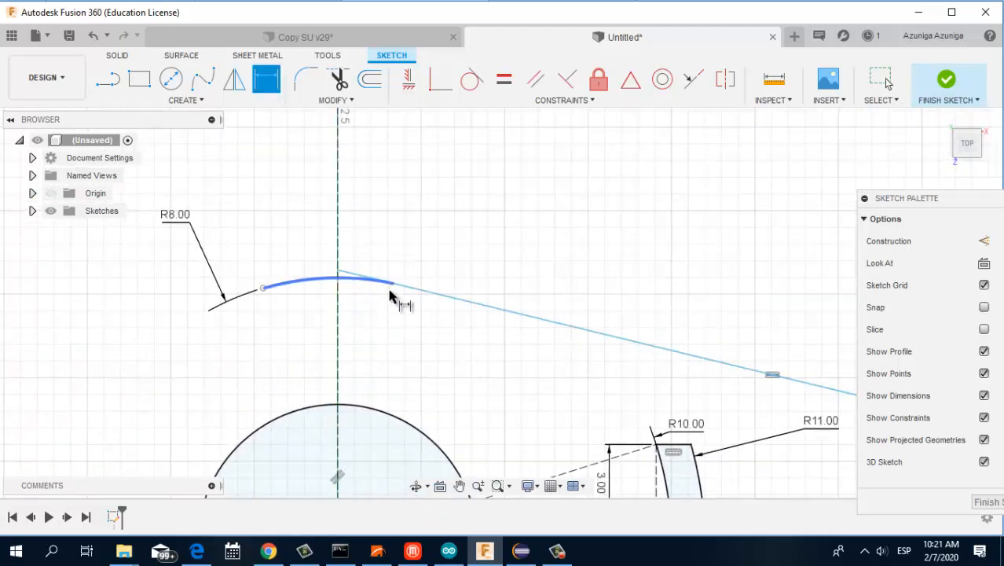
pyautogui.scroll(-3, 389, 319)
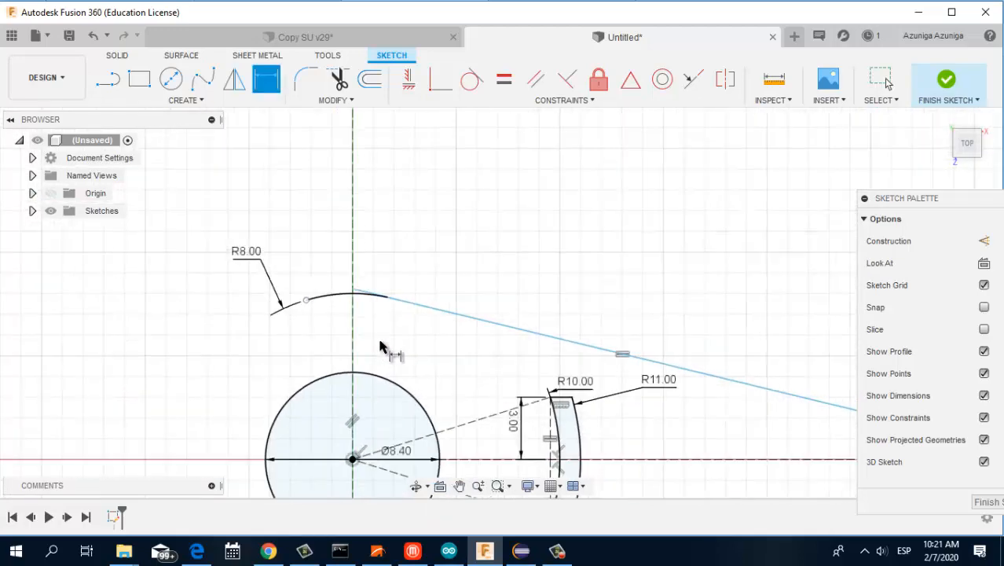
pyautogui.click(471, 80)
pyautogui.click(479, 247)
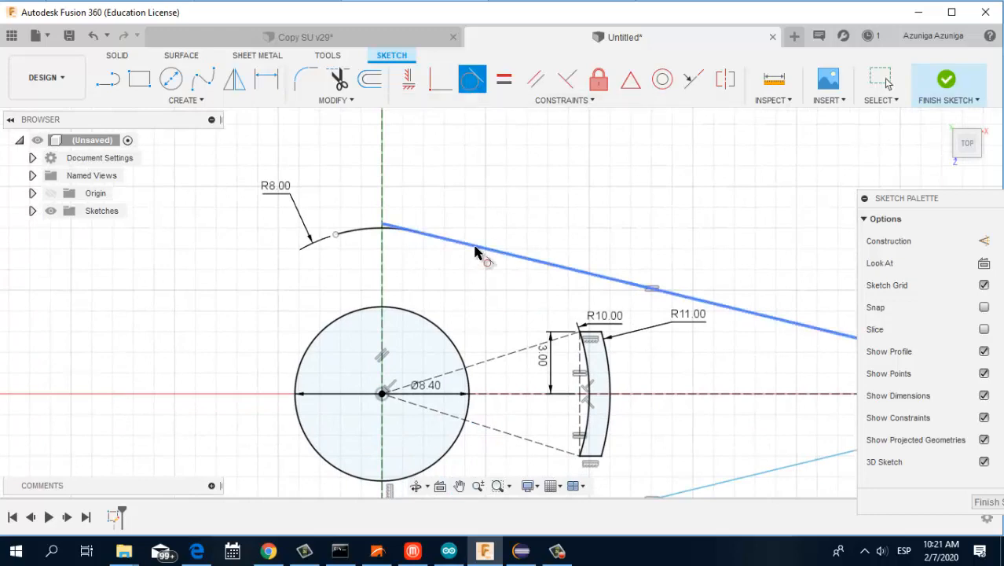
pyautogui.click(369, 231)
pyautogui.scroll(-3, 423, 355)
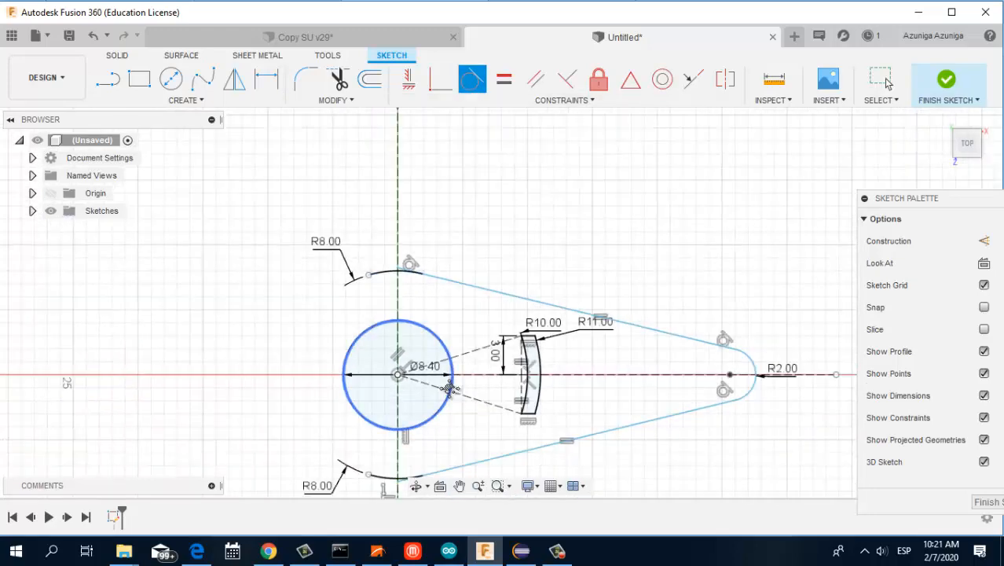
# Step: Try to make the lower edge line tangent to the lower R8 arc
pyautogui.scroll(5, 466, 364)
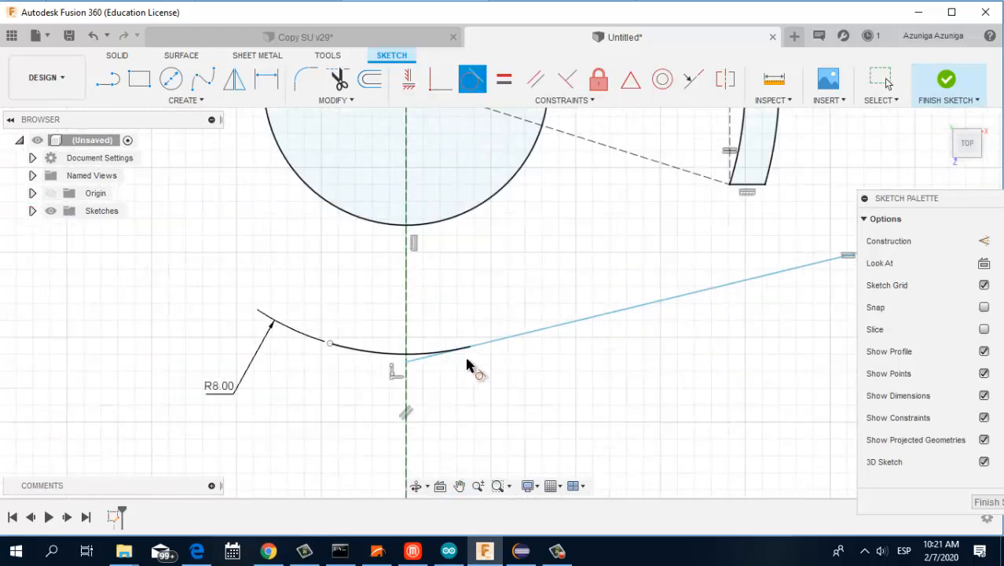
pyautogui.click(571, 322)
pyautogui.click(388, 359)
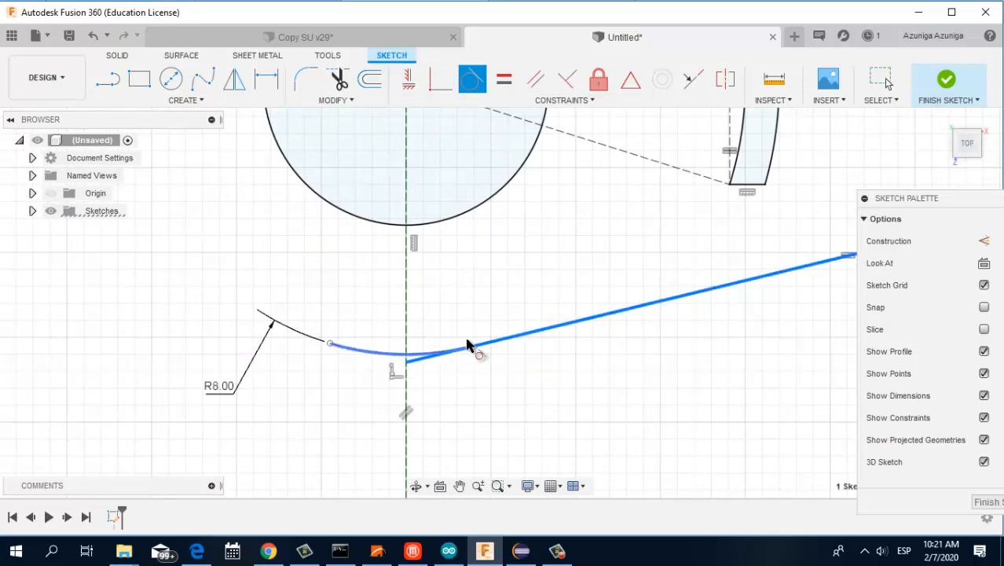
pyautogui.scroll(-5, 478, 315)
pyautogui.press('Escape')
pyautogui.moveTo(482, 291); pyautogui.dragTo(470, 360, button='middle')
pyautogui.press('Return')
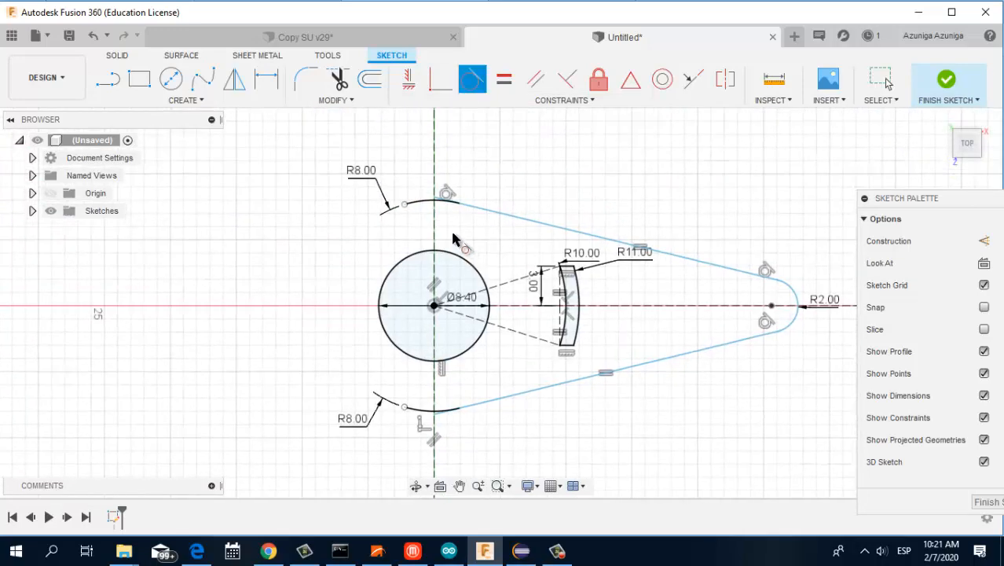
# Step: Try to apply another tangent constraint where the upper R8 arc meets the upper edge line
pyautogui.scroll(5, 449, 227)
pyautogui.scroll(2, 463, 228)
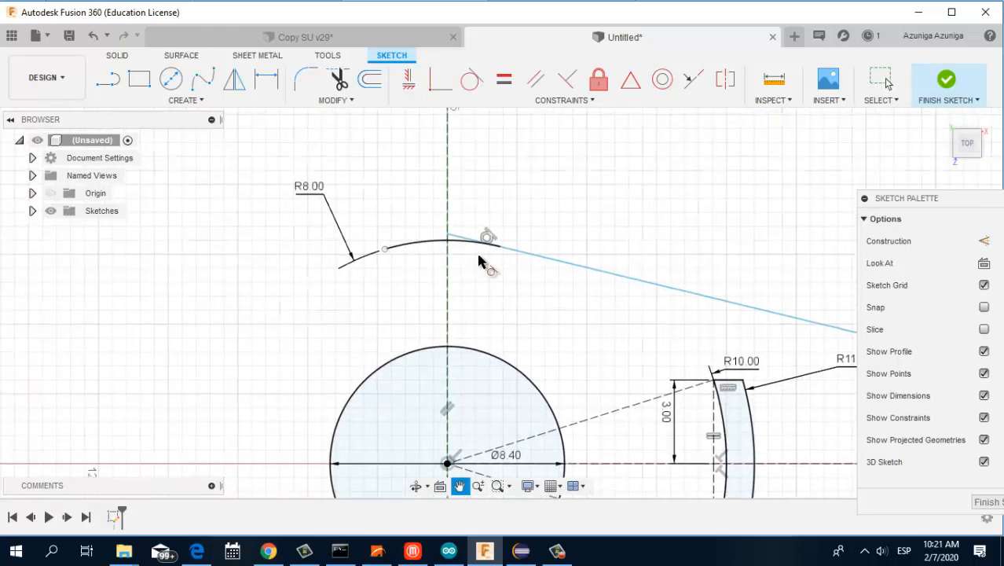
pyautogui.click(471, 245)
pyautogui.click(455, 251)
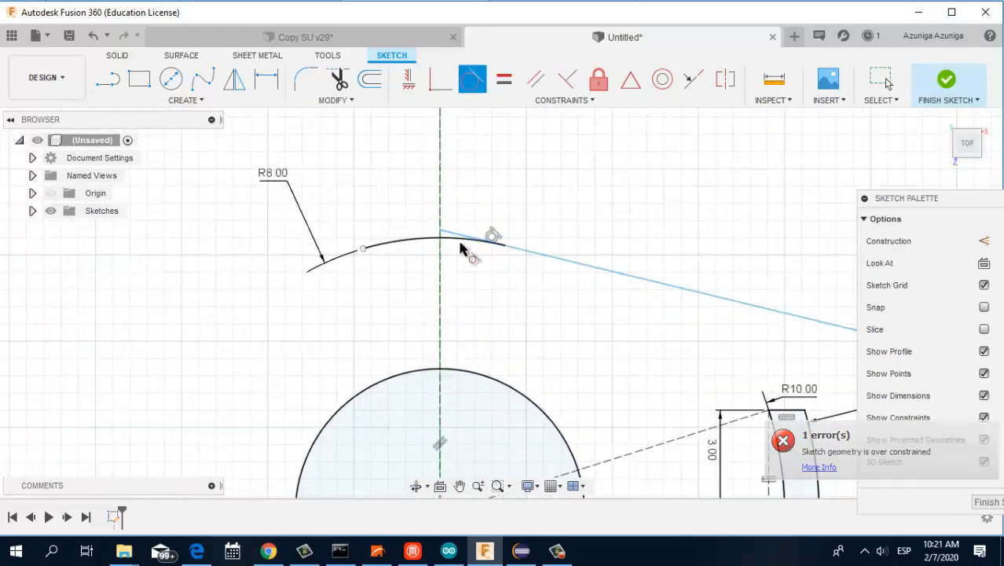
# Step: Trim the upper edge line's overhang past the R8 arc and the arc's portion beyond the vertical centerline, opposite the slot
pyautogui.click(338, 81)
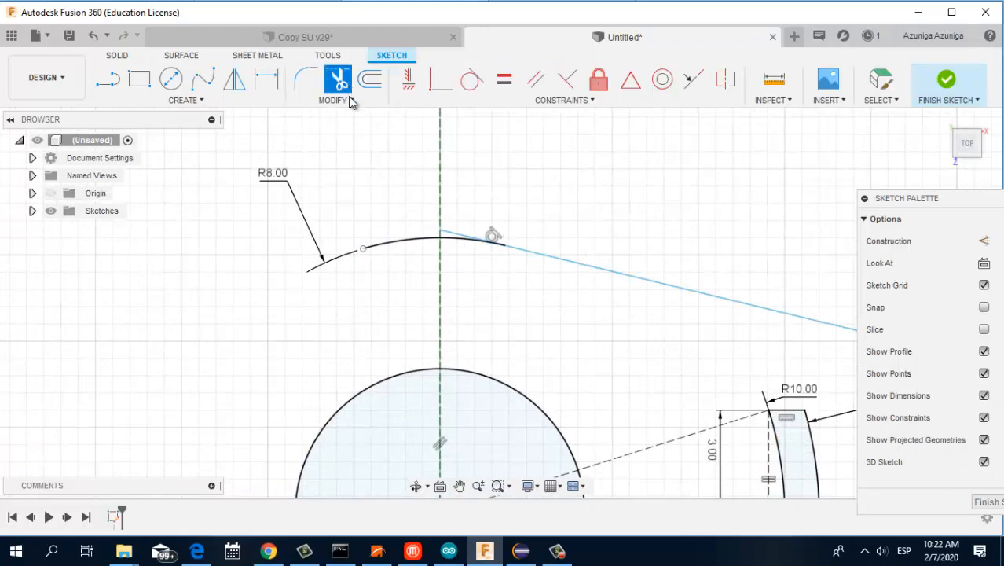
pyautogui.click(459, 234)
pyautogui.click(391, 246)
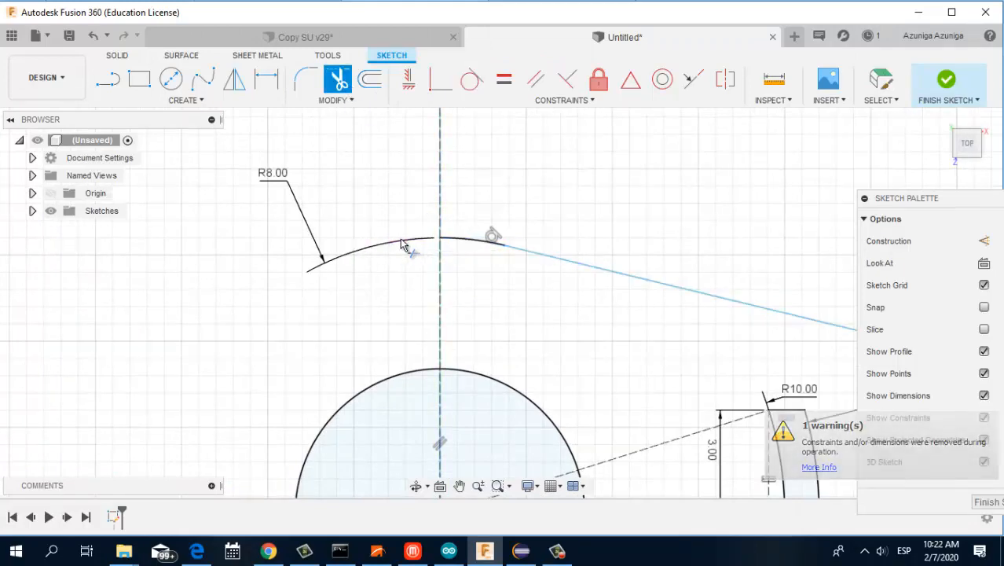
# Step: Trim the lower R8 arc's portion beyond the vertical centerline and the lower edge line's overhang past the arc
pyautogui.scroll(-3, 397, 282)
pyautogui.scroll(-2, 417, 314)
pyautogui.scroll(5, 466, 336)
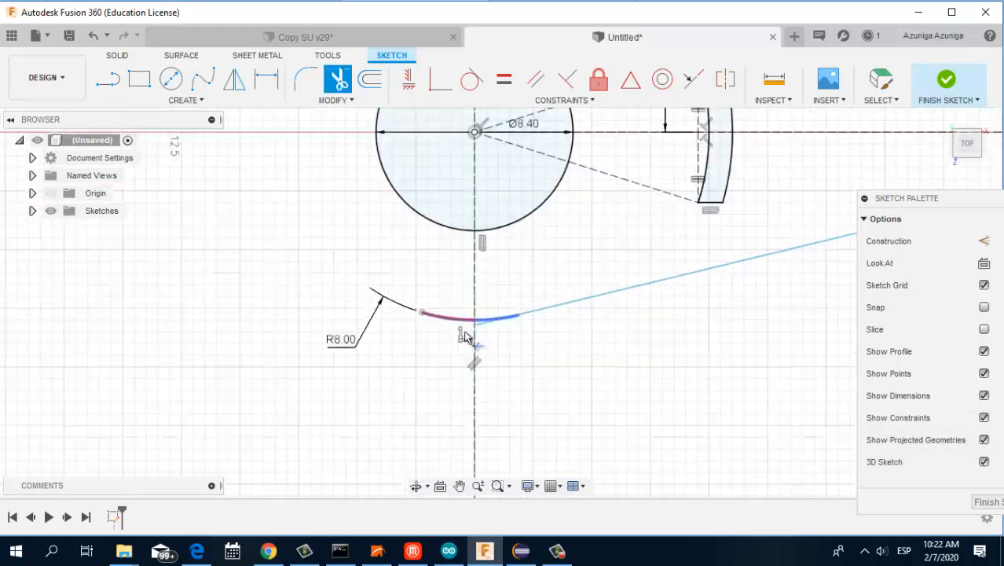
pyautogui.click(511, 297)
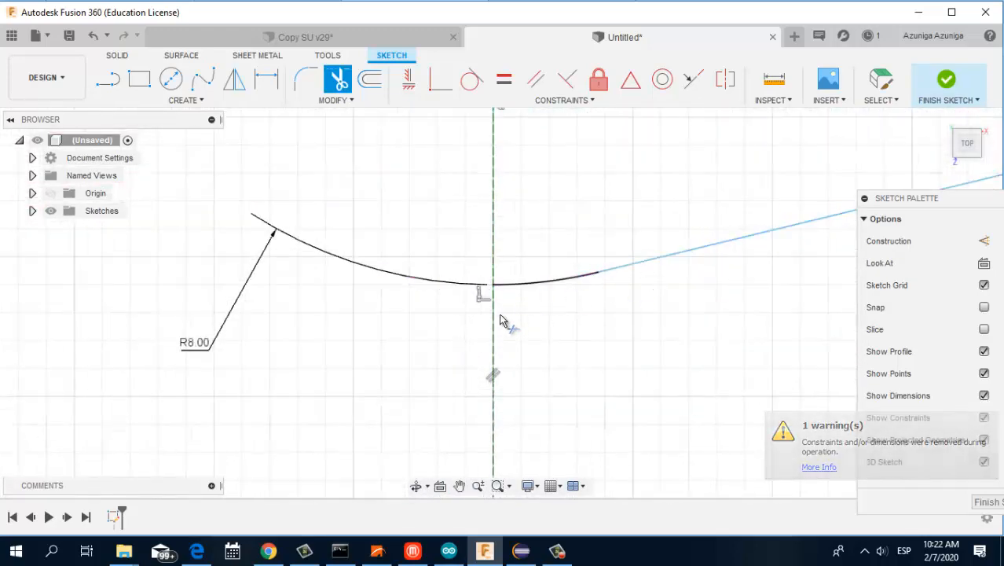
# Step: Start a sketch Mirror with the half outline as objects: both edge lines, the R2 end arc and both R8 arcs
pyautogui.scroll(-4, 533, 281)
pyautogui.scroll(-3, 556, 250)
pyautogui.scroll(1, 441, 357)
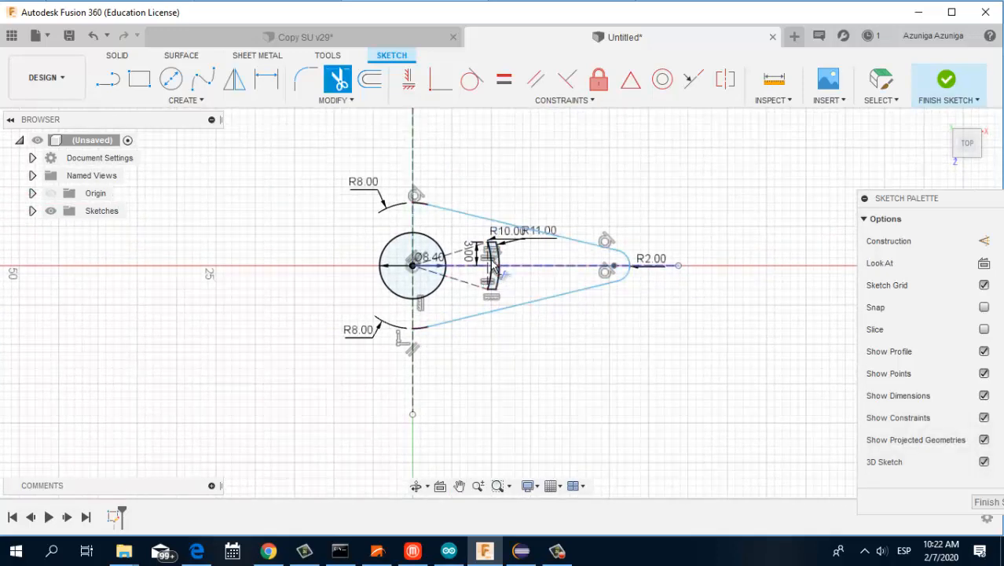
pyautogui.scroll(-1, 516, 353)
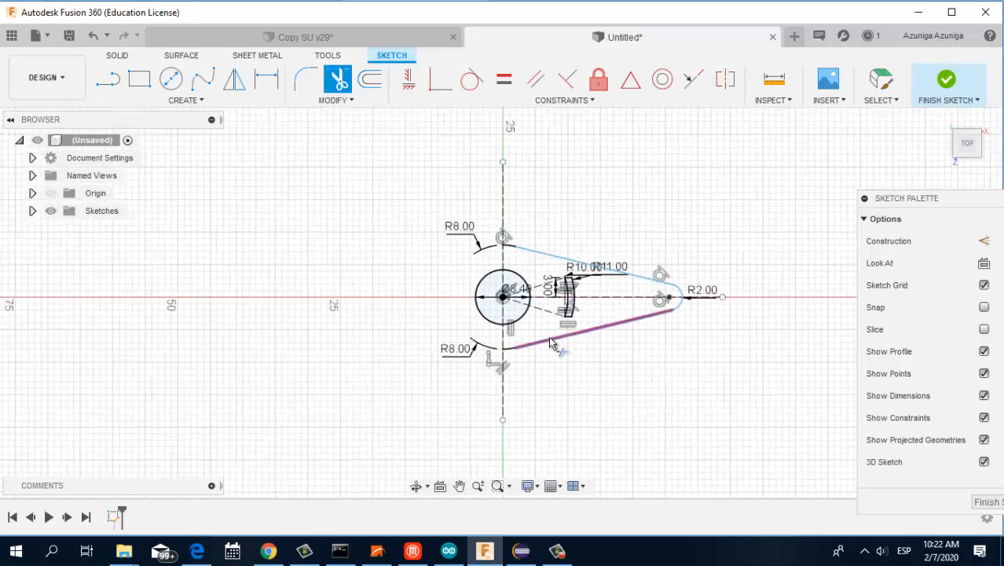
pyautogui.scroll(3, 550, 338)
pyautogui.scroll(-2, 597, 402)
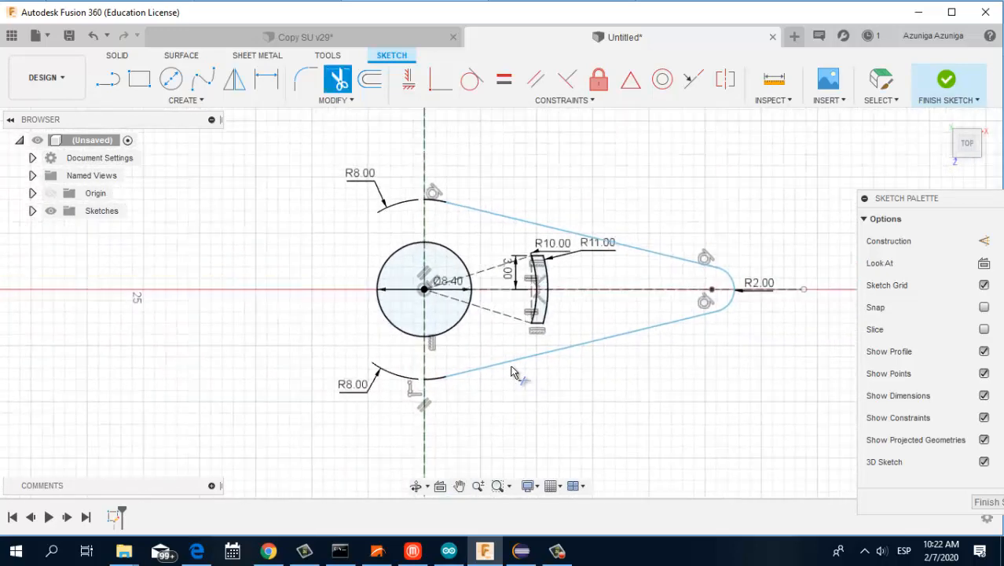
pyautogui.click(187, 101)
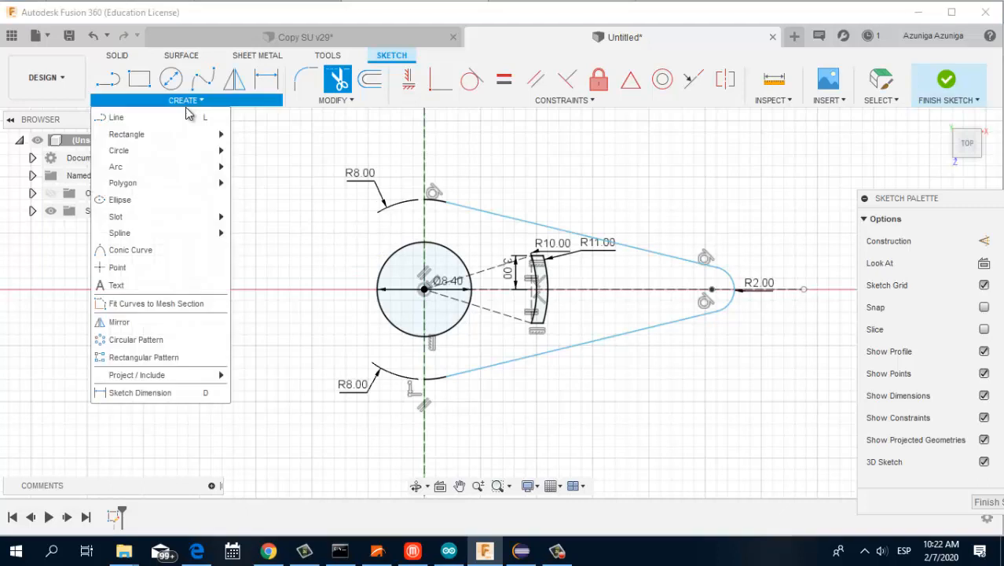
pyautogui.click(141, 322)
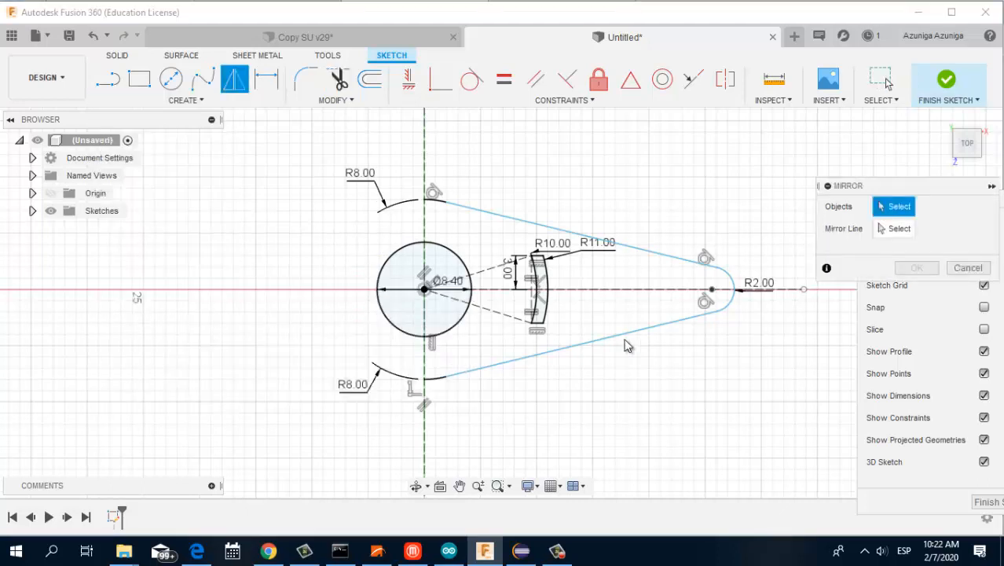
pyautogui.click(533, 230)
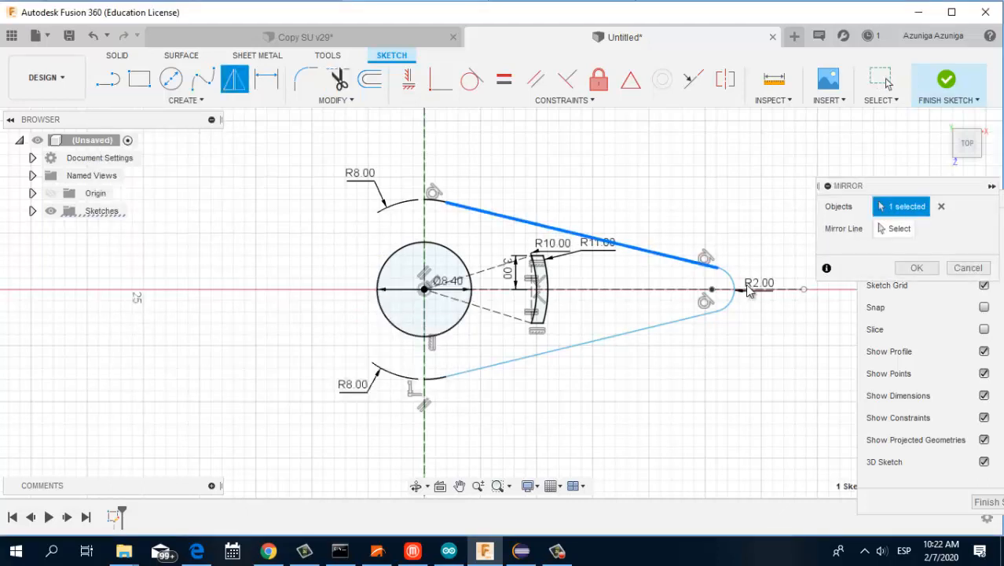
pyautogui.click(732, 288)
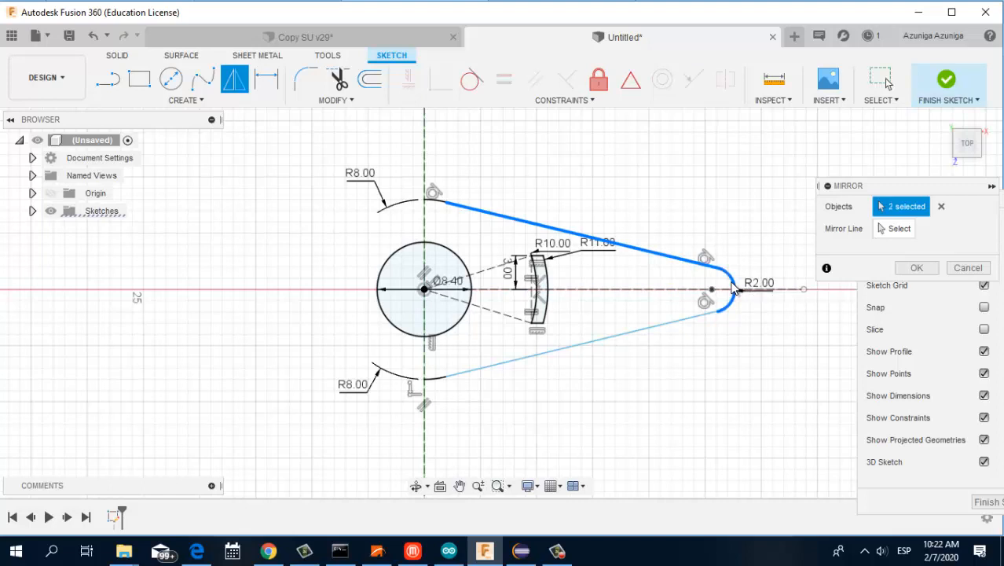
pyautogui.click(674, 329)
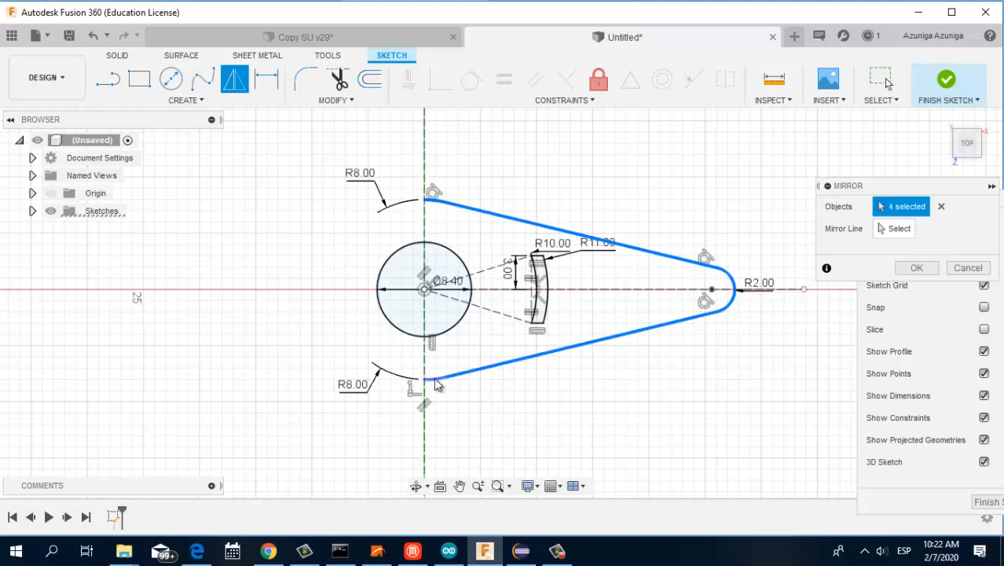
pyautogui.scroll(2, 503, 324)
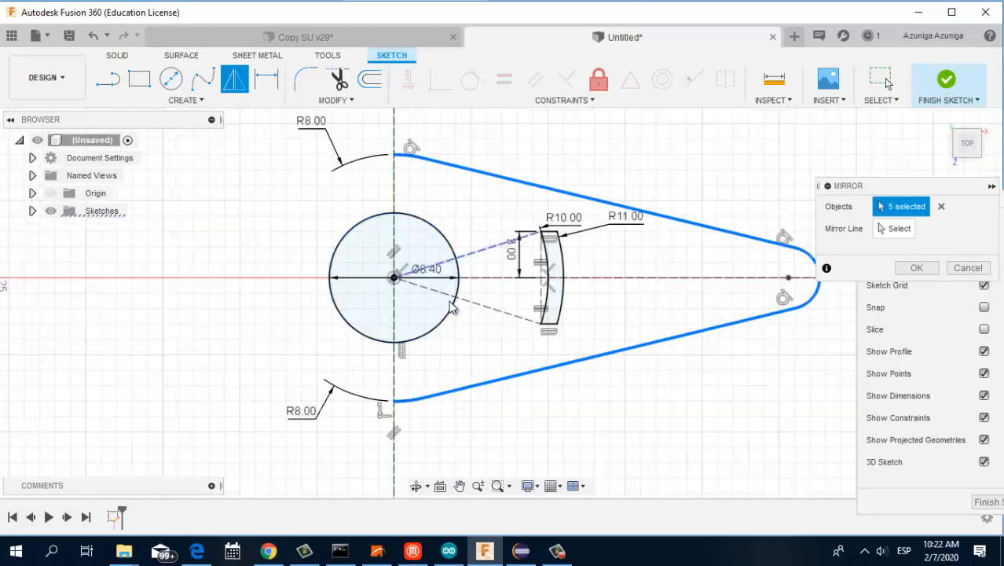
# Step: Add the curved slot's R10 and R11 arcs and both short end lines to the Mirror objects
pyautogui.scroll(1, 574, 297)
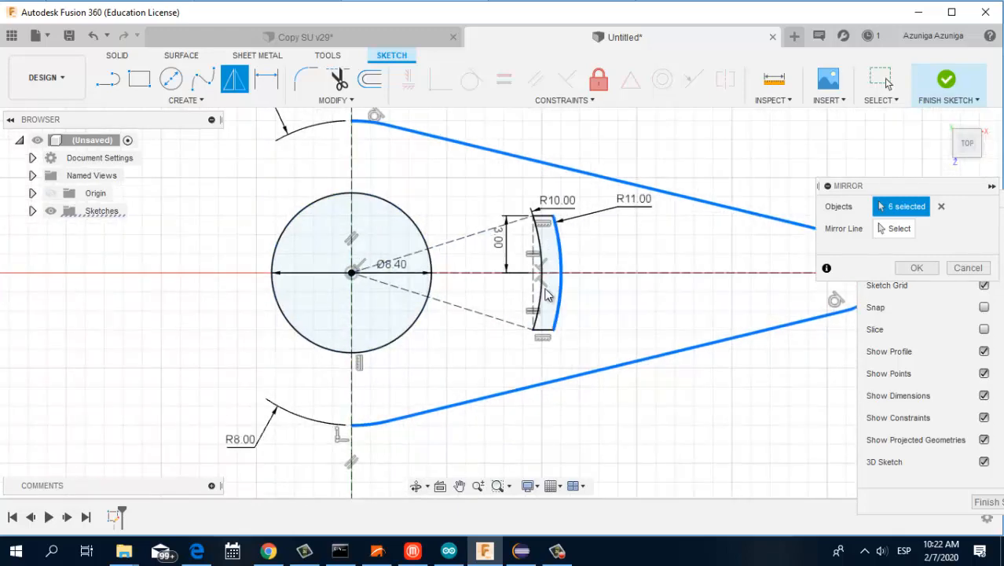
pyautogui.click(549, 297)
pyautogui.click(551, 223)
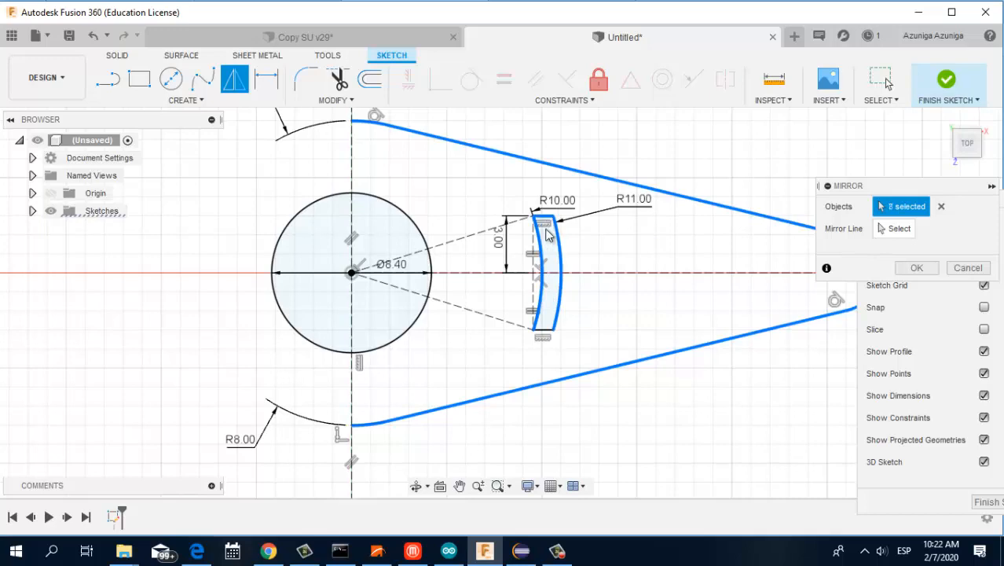
pyautogui.click(543, 329)
pyautogui.scroll(-2, 454, 305)
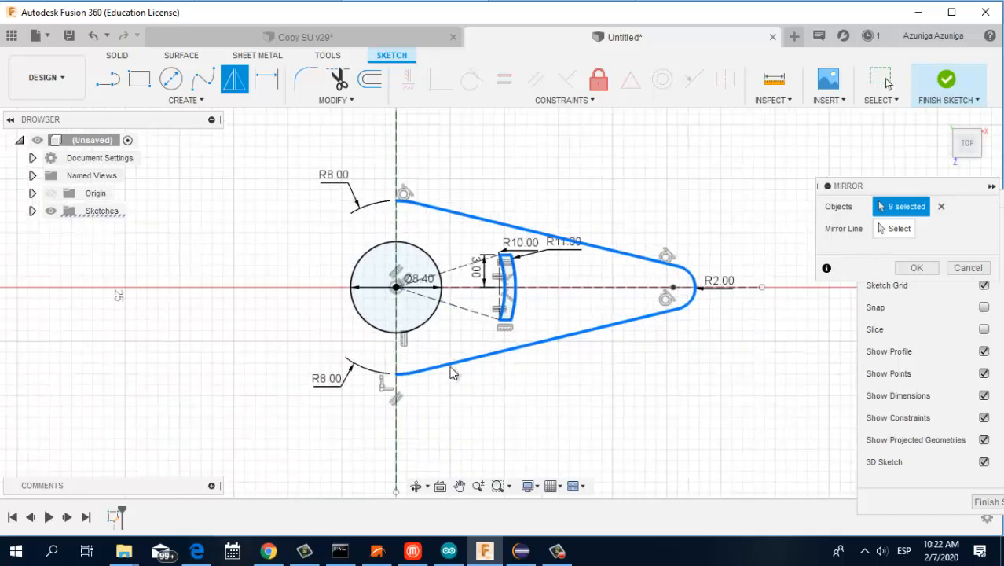
# Step: Choose the vertical centerline as the mirror line and complete the mirror of the half outline and curved slot
pyautogui.click(896, 228)
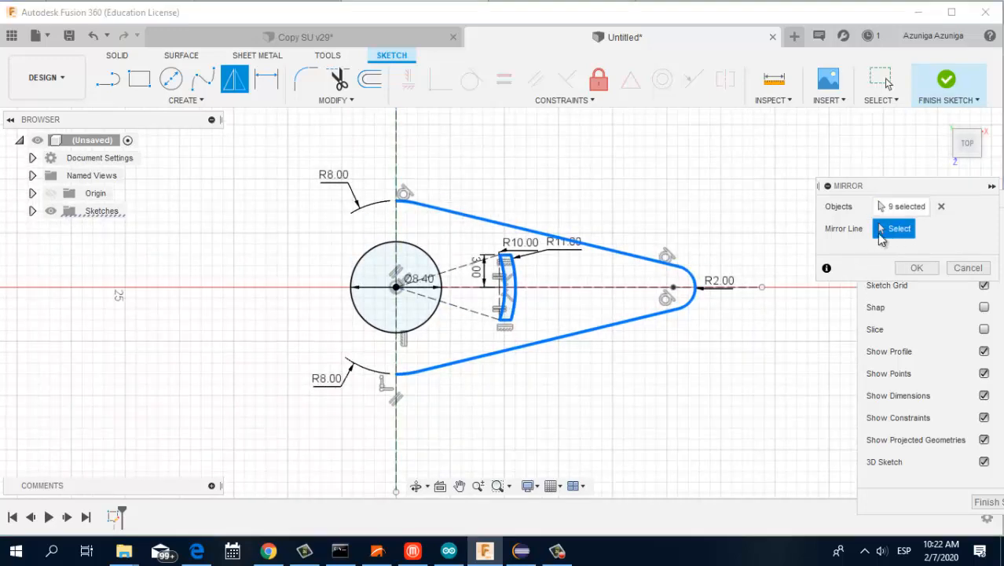
pyautogui.click(396, 164)
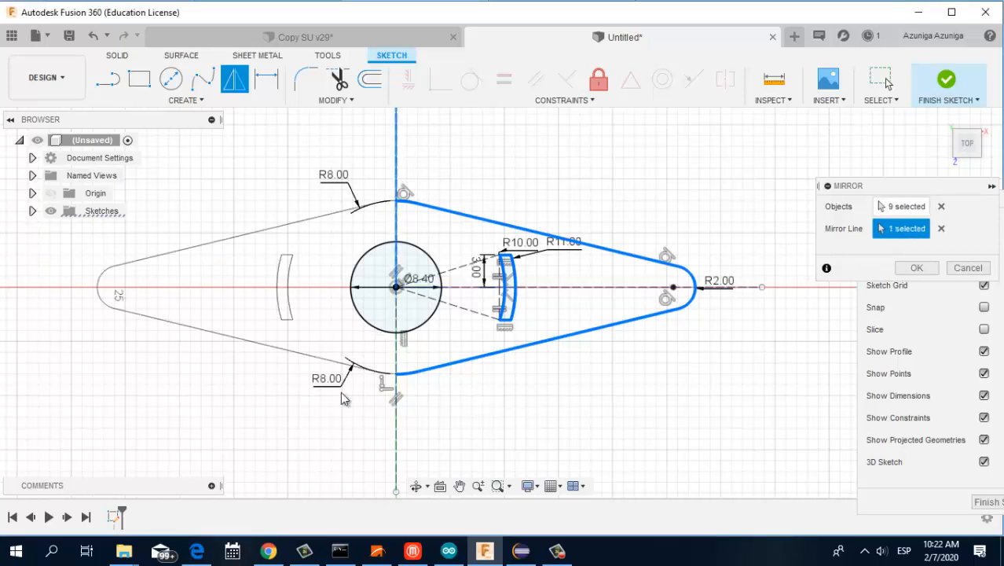
pyautogui.scroll(2, 341, 392)
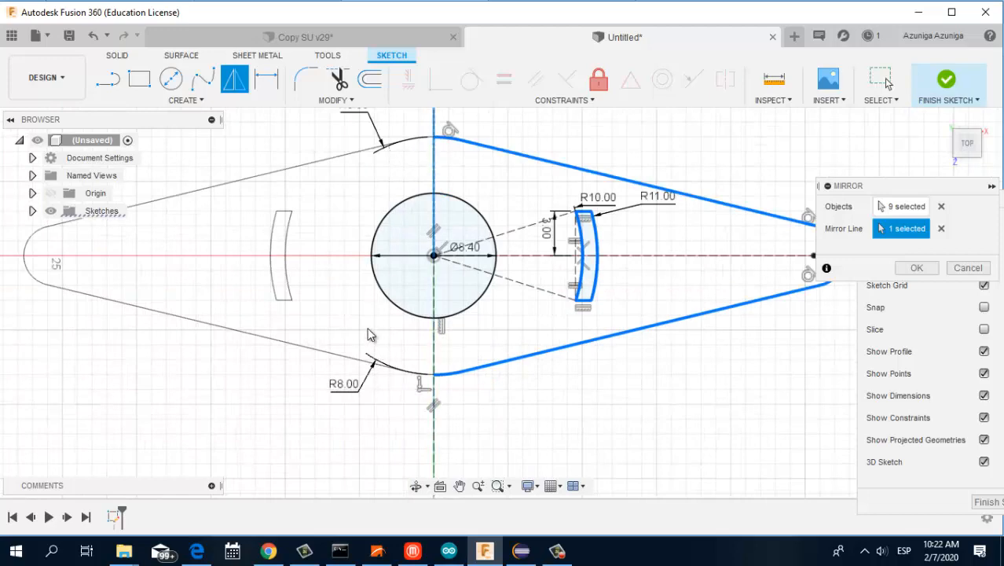
pyautogui.scroll(-2, 369, 355)
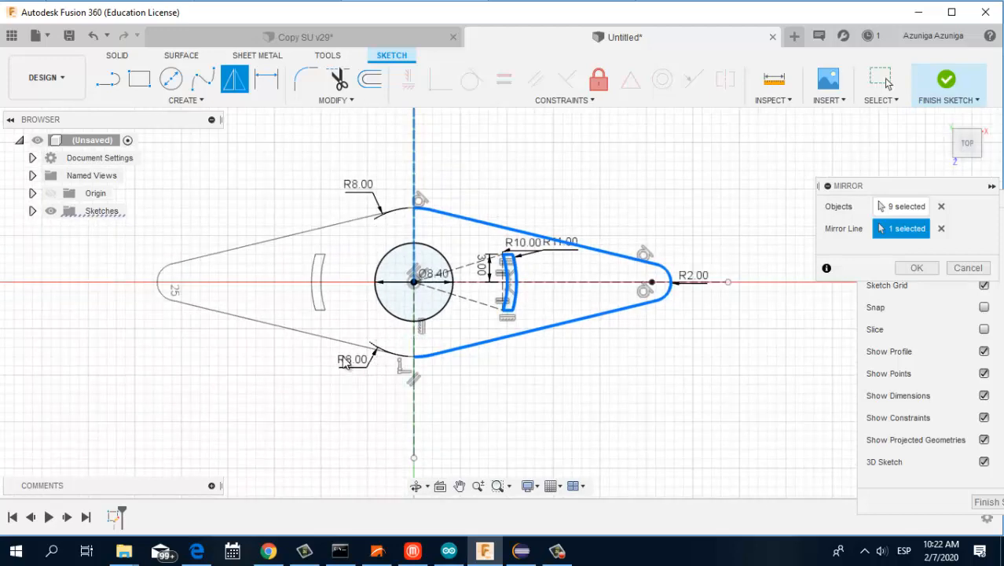
pyautogui.click(916, 268)
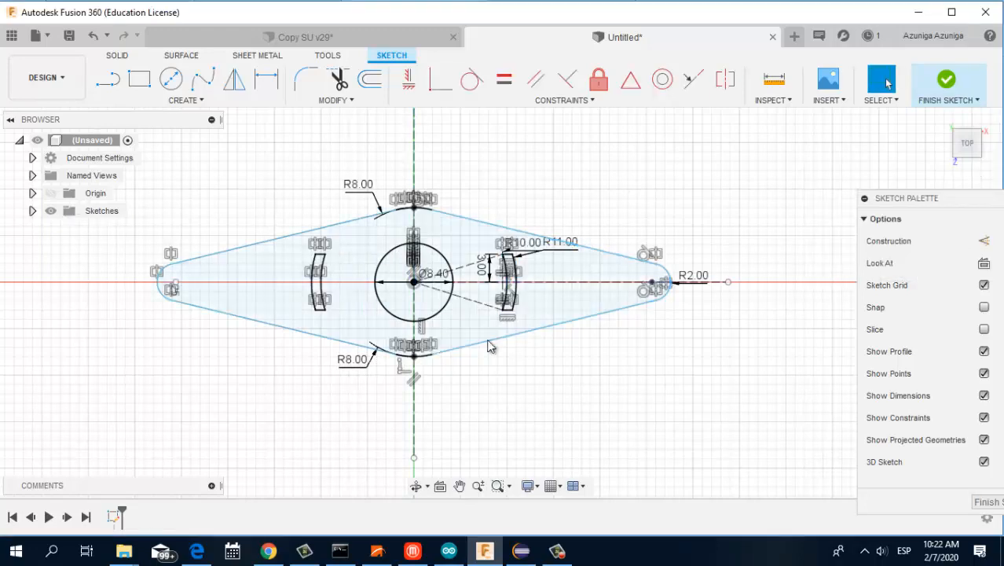
# Step: Compare the mirrored sketch with the plate drawing in Fusion360Exercises.pdf, checking the end-hole spacing and diameters
pyautogui.scroll(-1, 451, 327)
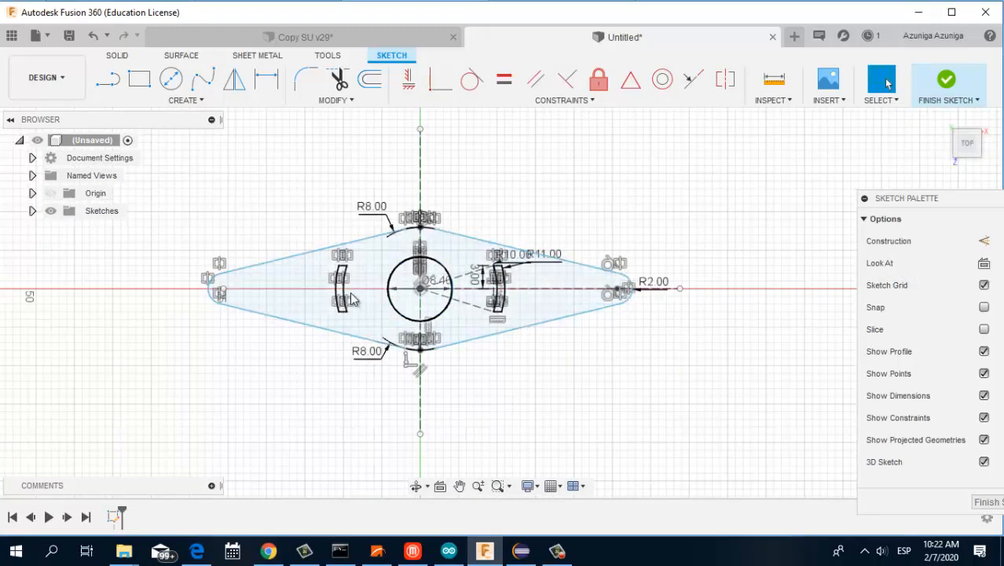
pyautogui.scroll(1, 316, 300)
pyautogui.hotkey('alt', 'Tab')
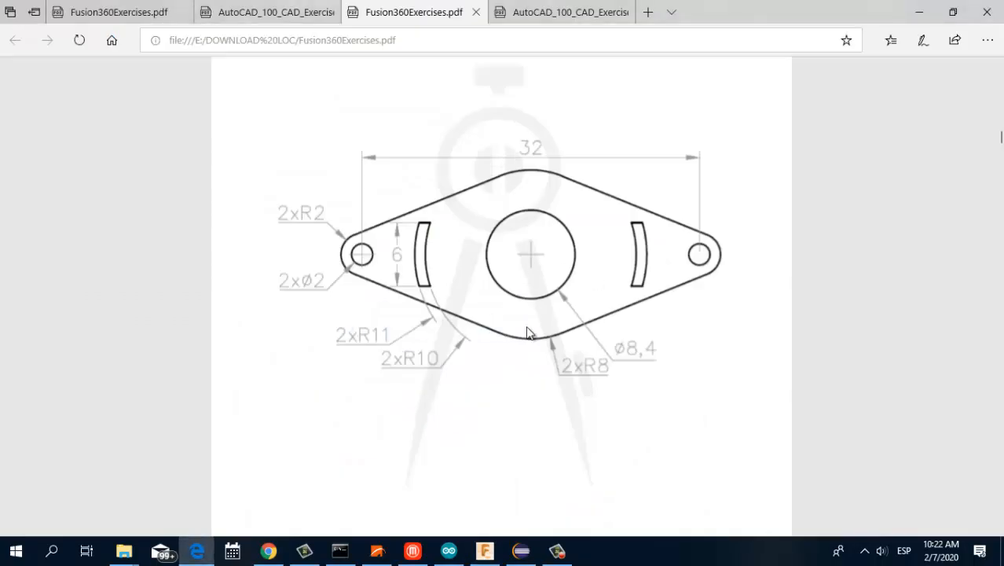
pyautogui.hotkey('alt', 'Tab')
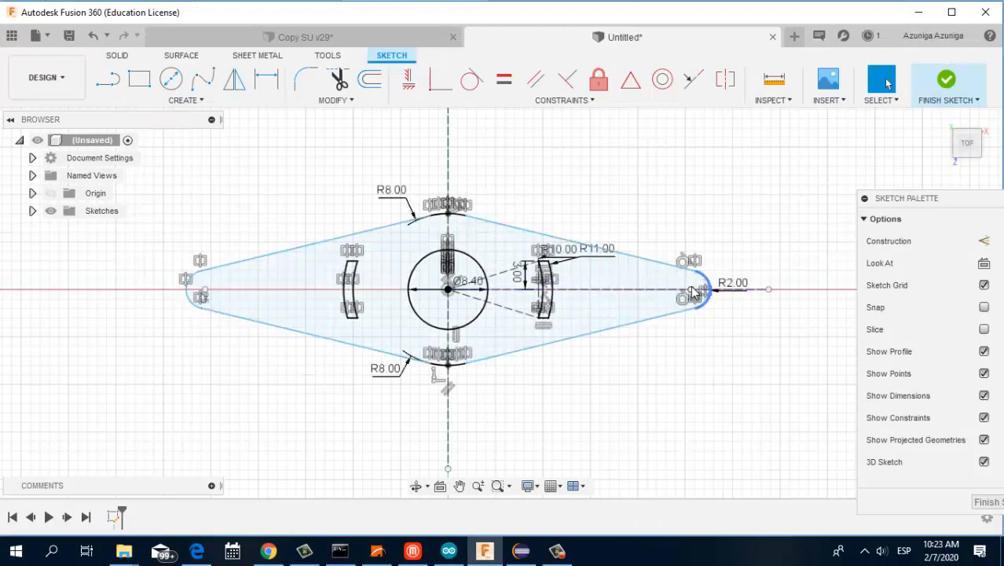
pyautogui.hotkey('alt', 'Tab')
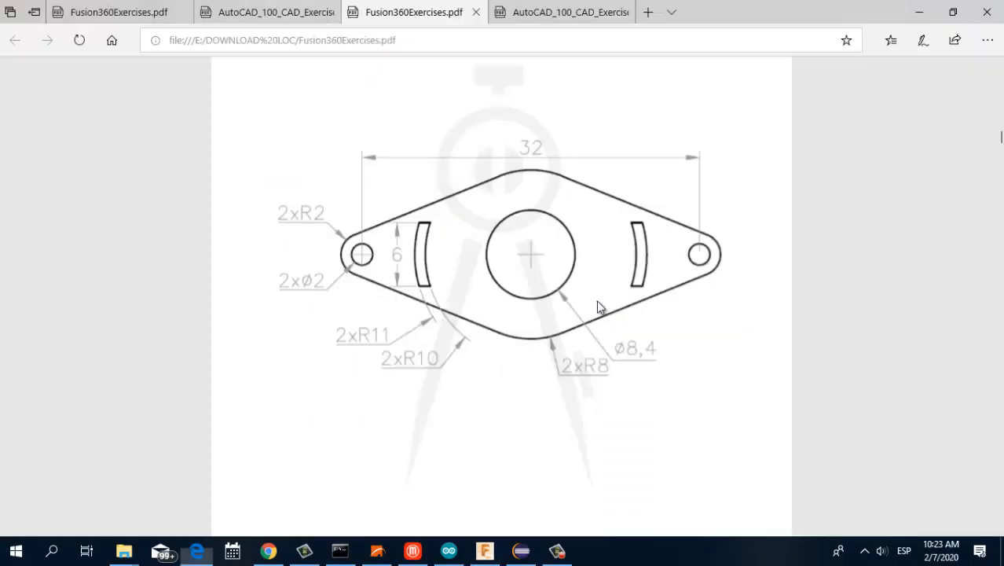
pyautogui.hotkey('alt', 'Tab')
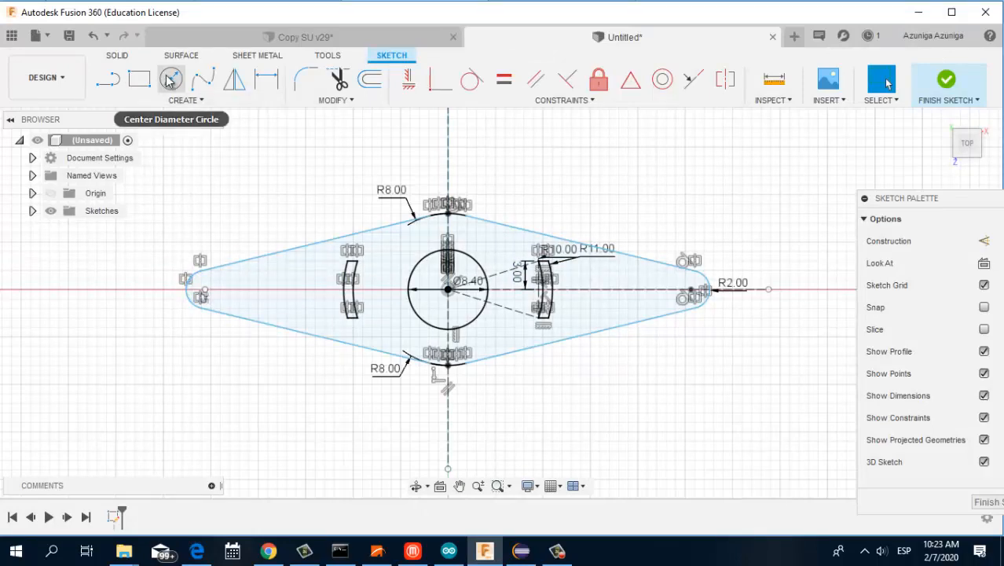
pyautogui.hotkey('alt', 'Tab')
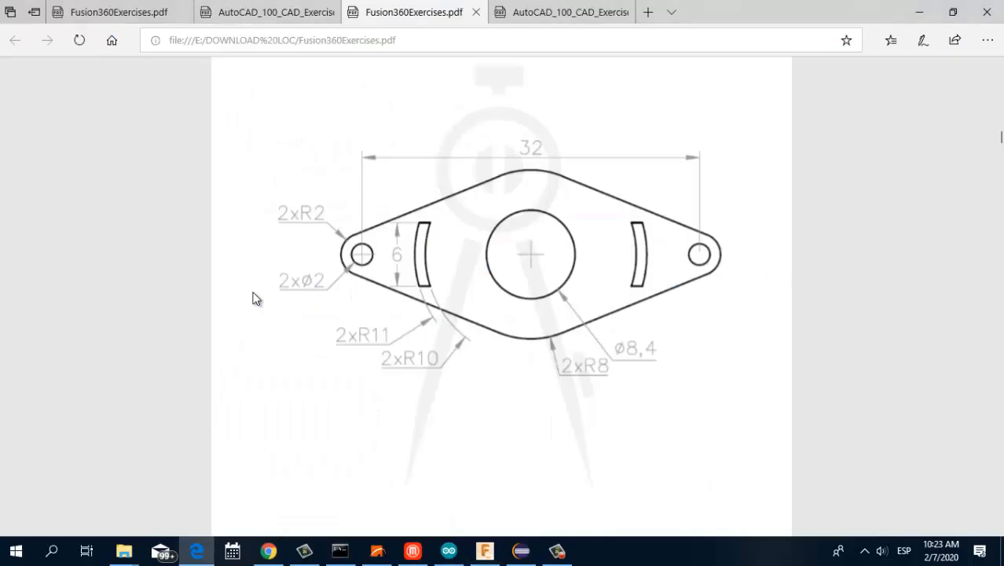
pyautogui.hotkey('alt', 'Tab')
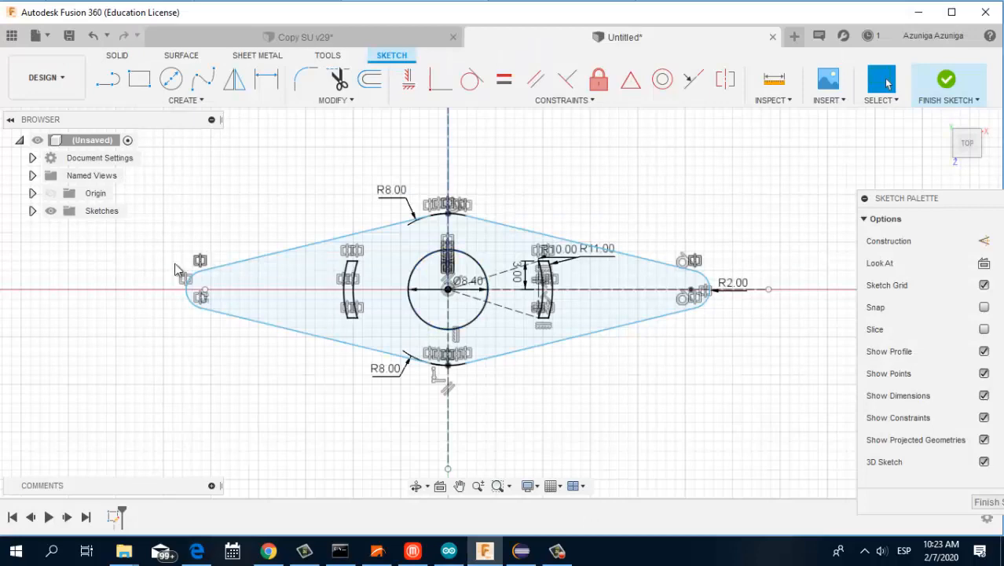
pyautogui.hotkey('alt', 'Tab')
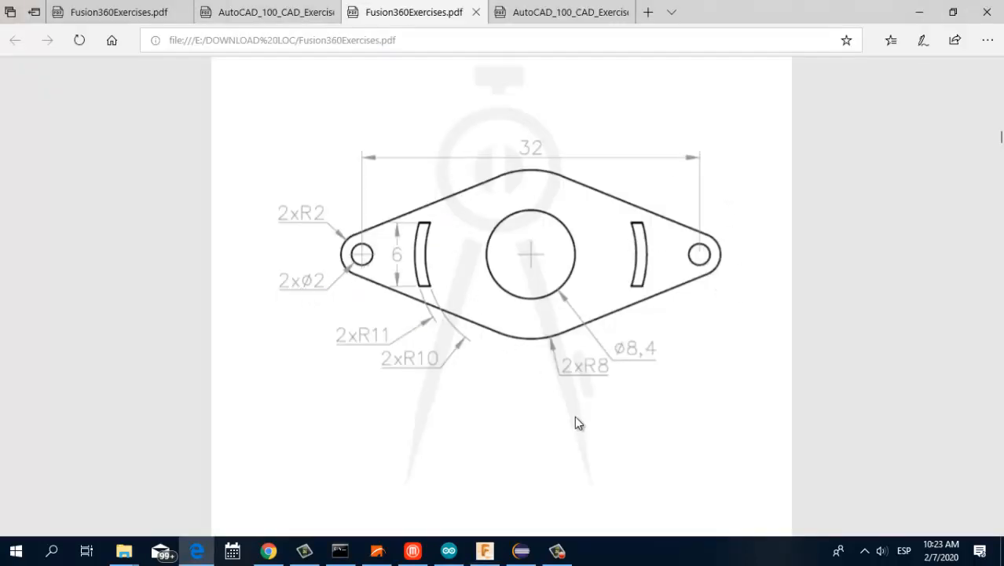
pyautogui.hotkey('alt', 'Tab')
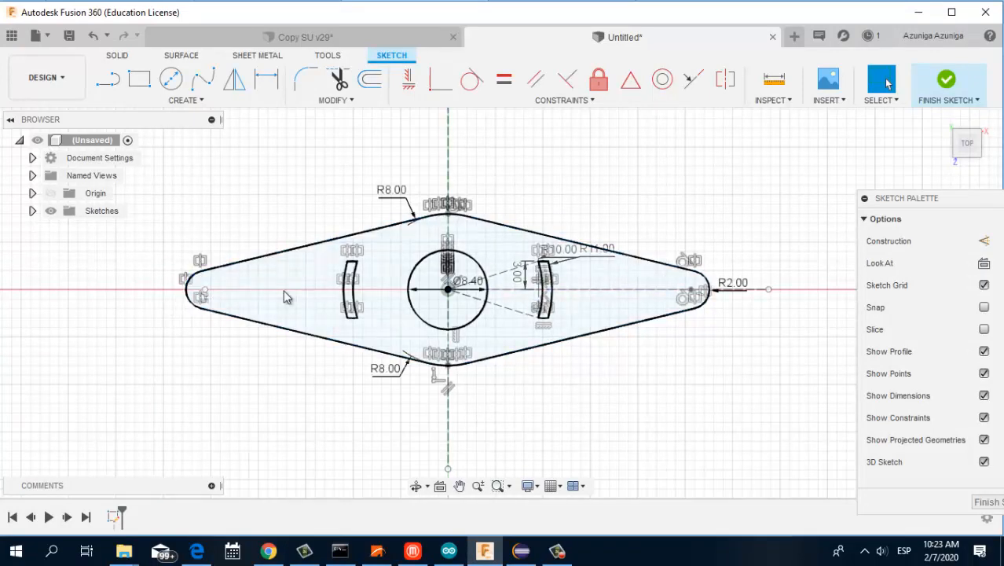
pyautogui.hotkey('alt', 'Tab')
pyautogui.hotkey('alt', 'Tab')
# Step: Dimension the horizontal distance between the centers of the two R2 end arcs as 32 mm
pyautogui.click(266, 79)
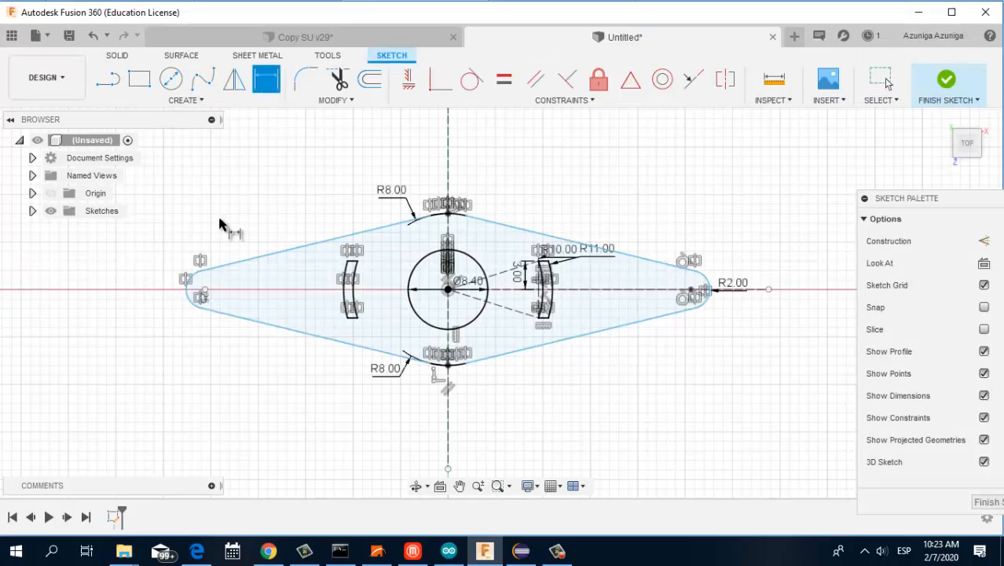
pyautogui.click(204, 292)
pyautogui.click(689, 291)
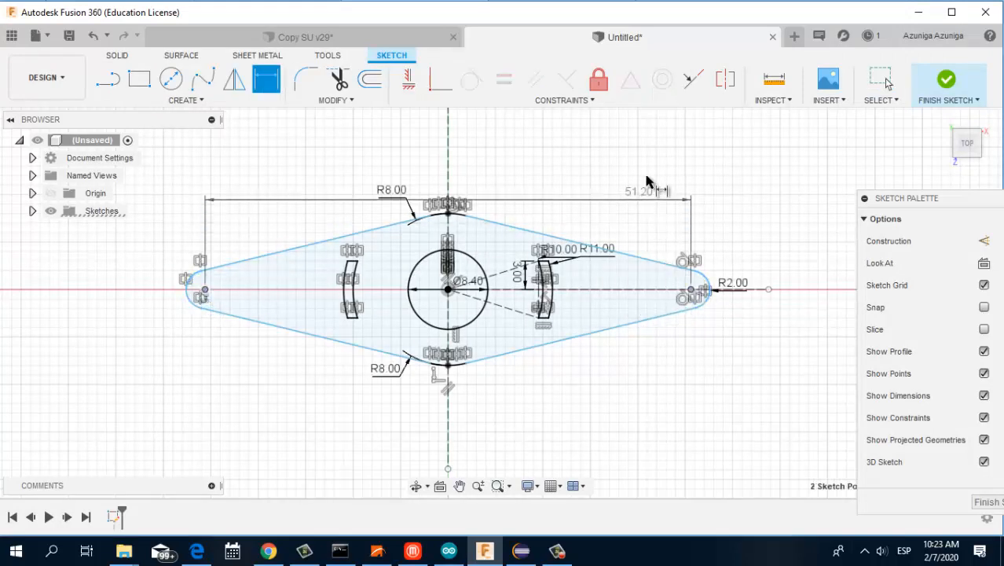
pyautogui.click(649, 149)
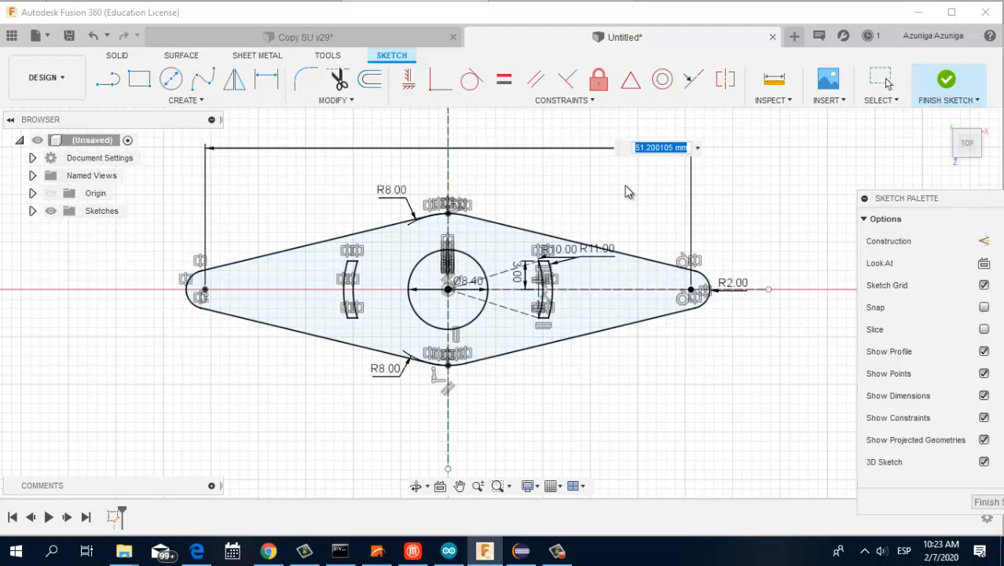
pyautogui.write('32')
pyautogui.press('Return')
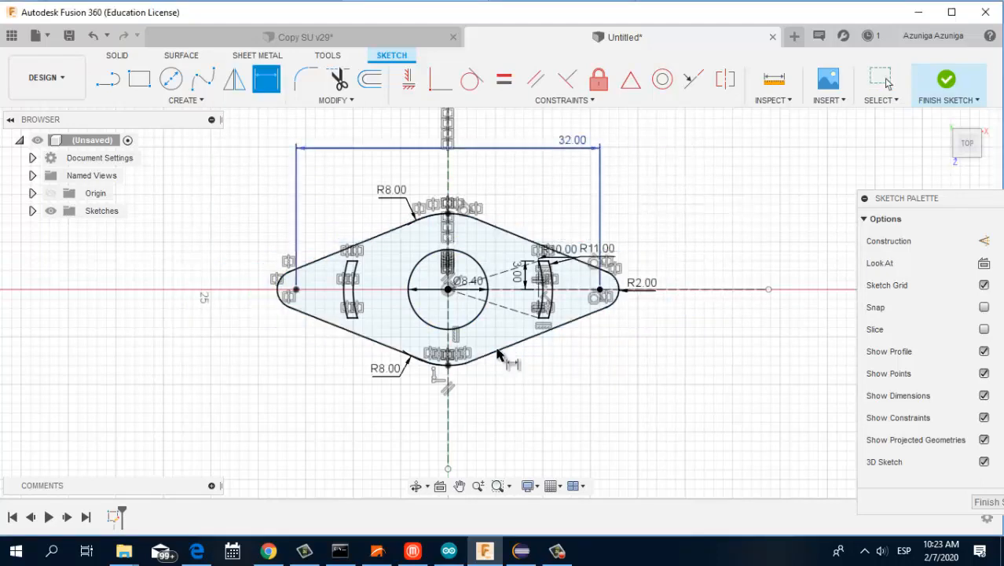
pyautogui.scroll(3, 497, 355)
pyautogui.press('Escape')
# Step: Draw a 2 mm diameter circle centered on the mirrored R2 end arc's center, checking the size against the PDF
pyautogui.moveTo(397, 279)
pyautogui.mouseDown(button='middle')
pyautogui.moveTo(504, 325)
pyautogui.moveTo(505, 342)
pyautogui.mouseUp(button='middle')
pyautogui.press('d')
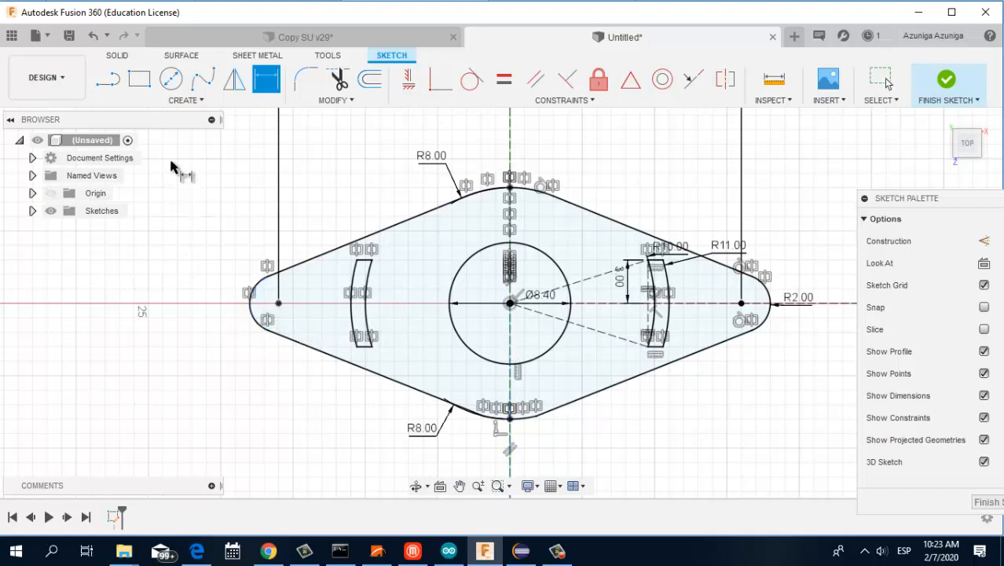
pyautogui.click(170, 78)
pyautogui.click(279, 303)
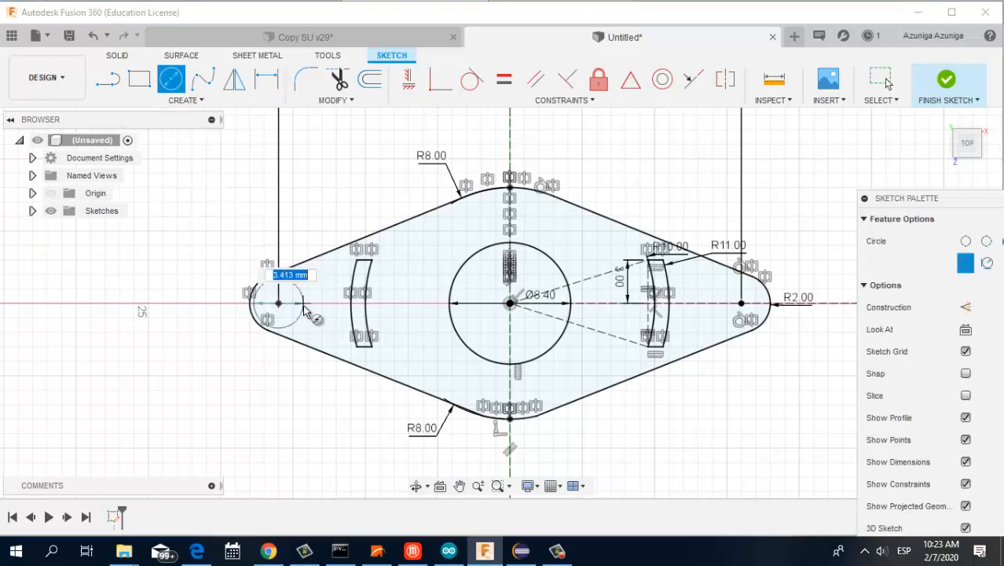
pyautogui.hotkey('alt', 'Tab')
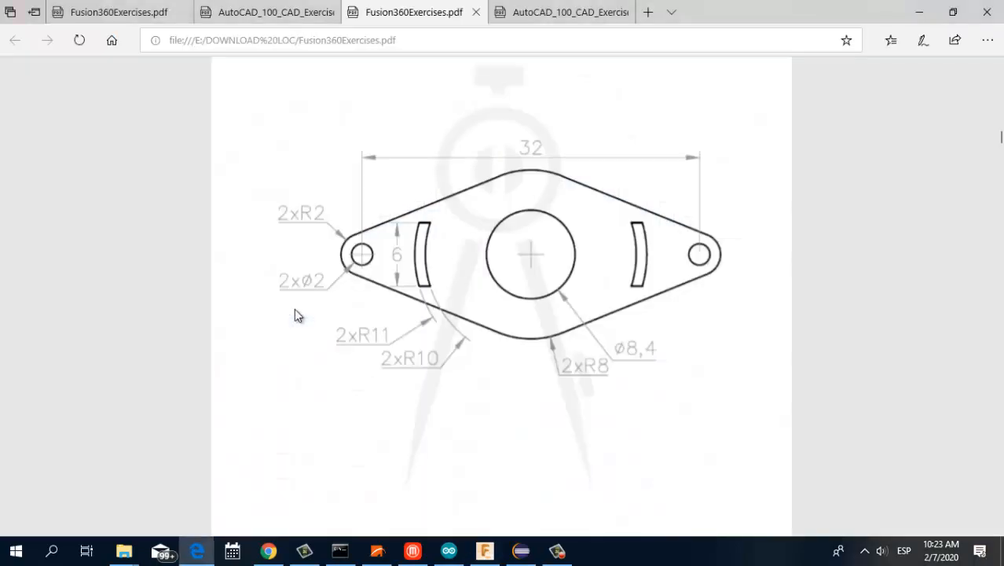
pyautogui.hotkey('alt', 'Tab')
pyautogui.write('2')
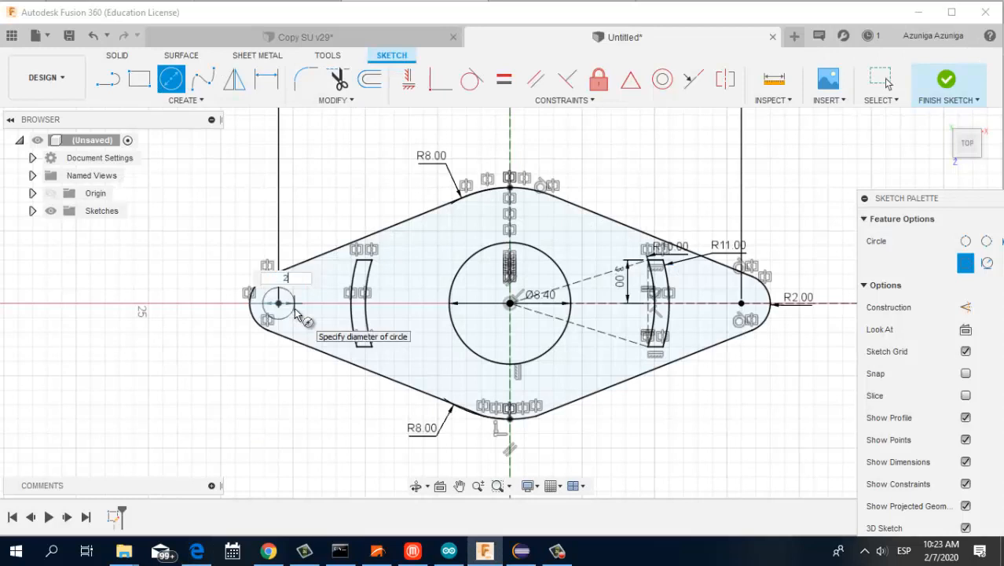
pyautogui.press('Return')
pyautogui.press('Escape')
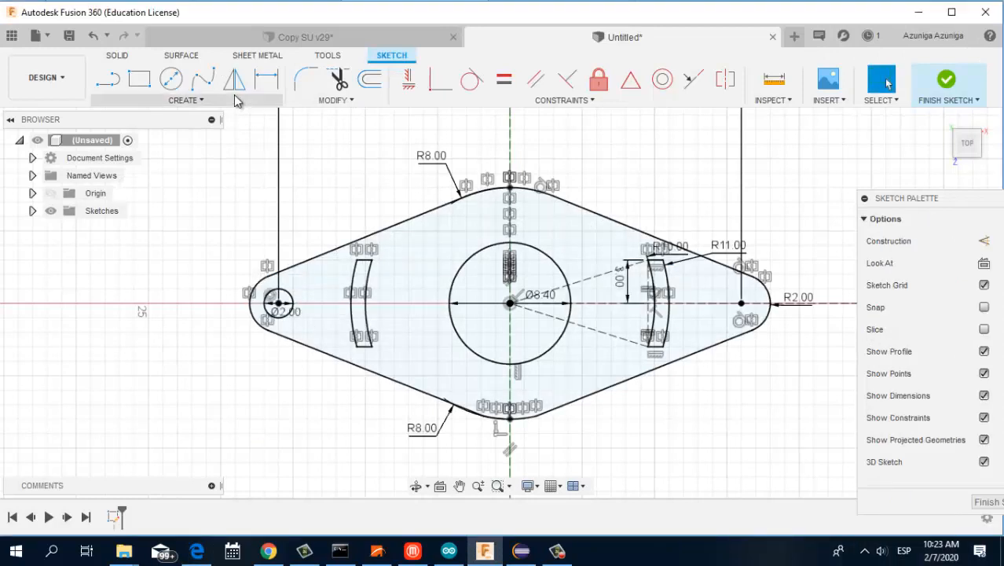
# Step: Draw a matching 2 mm diameter circle at the center of the original R2 end arc, on the opposite tip
pyautogui.press('c')
pyautogui.click(741, 302)
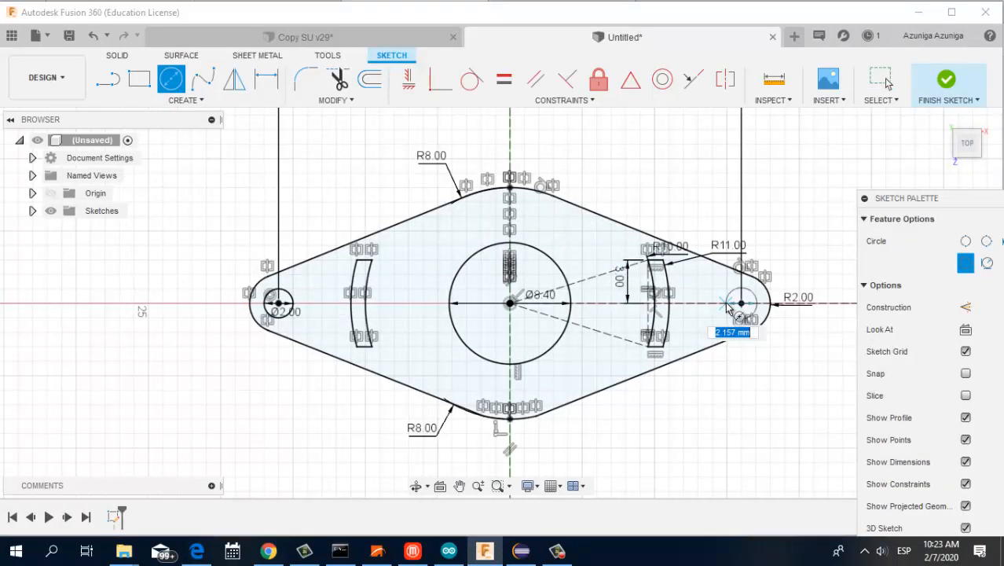
pyautogui.press('Return')
pyautogui.press('Escape')
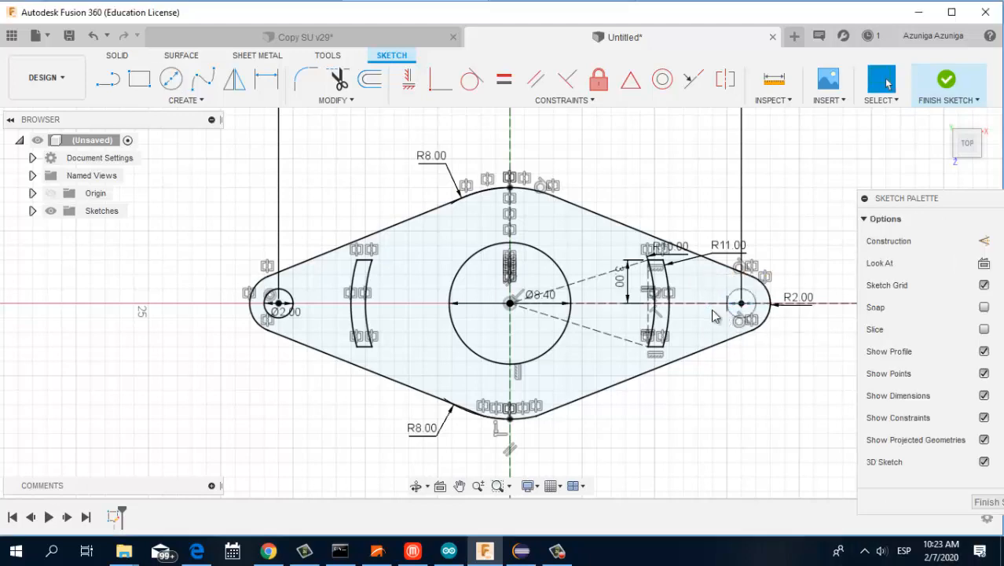
pyautogui.scroll(-4, 561, 406)
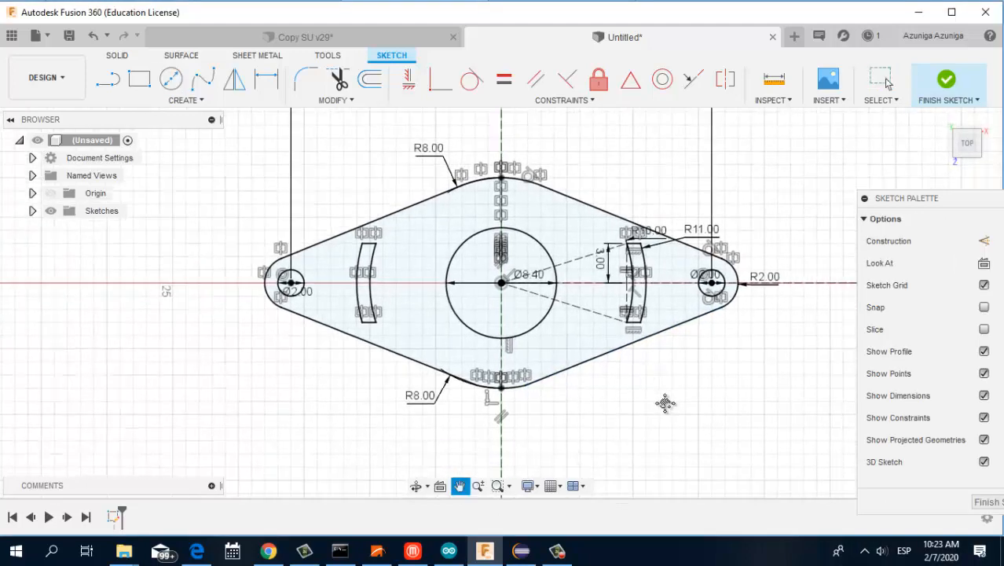
pyautogui.moveTo(663, 407); pyautogui.dragTo(672, 434, button='middle')
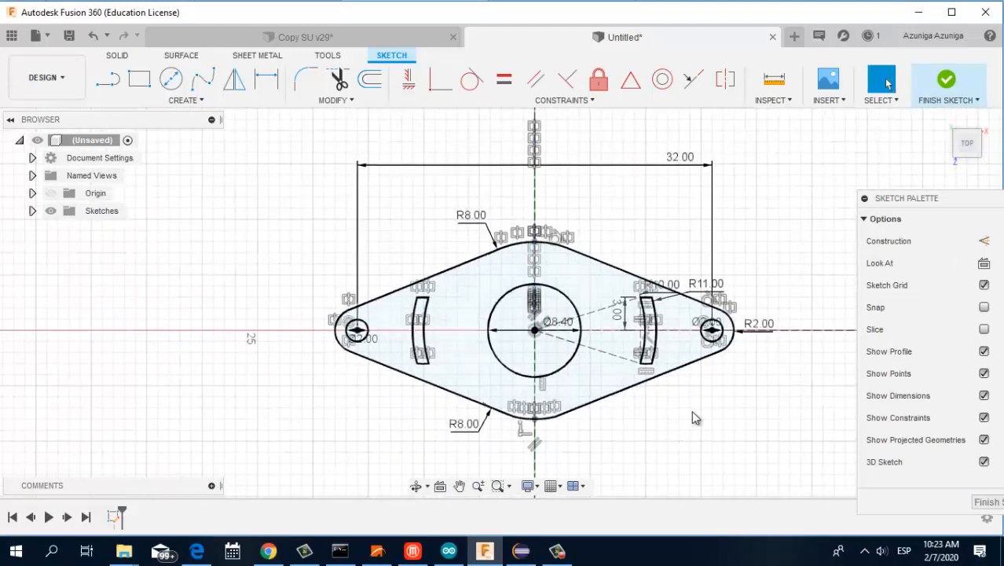
pyautogui.click(567, 78)
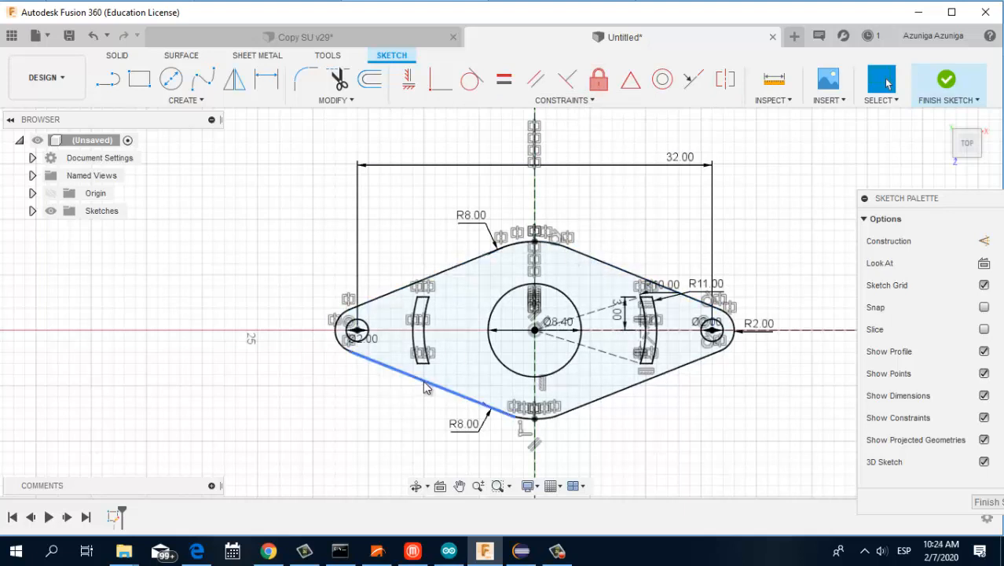
pyautogui.click(425, 280)
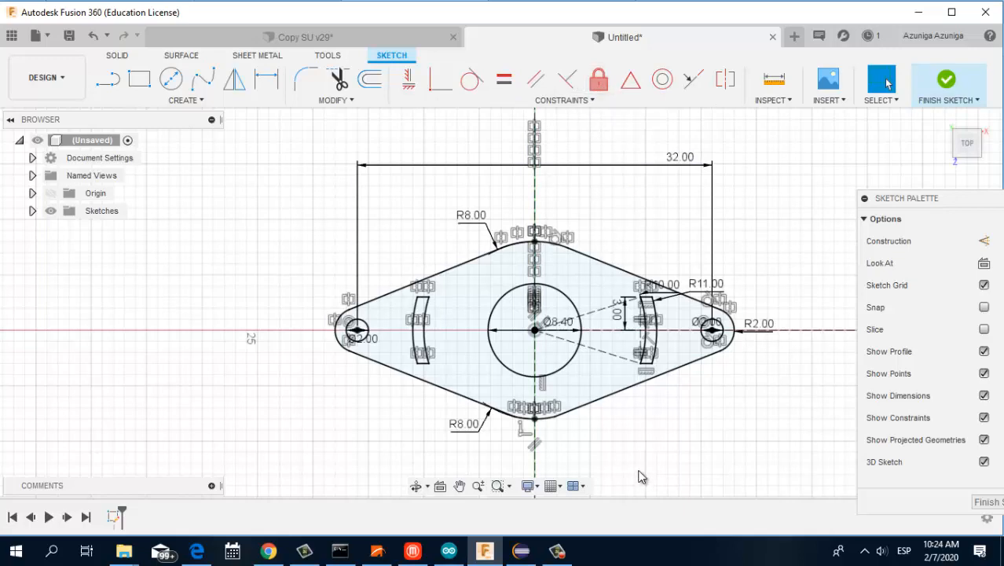
pyautogui.scroll(1, 614, 460)
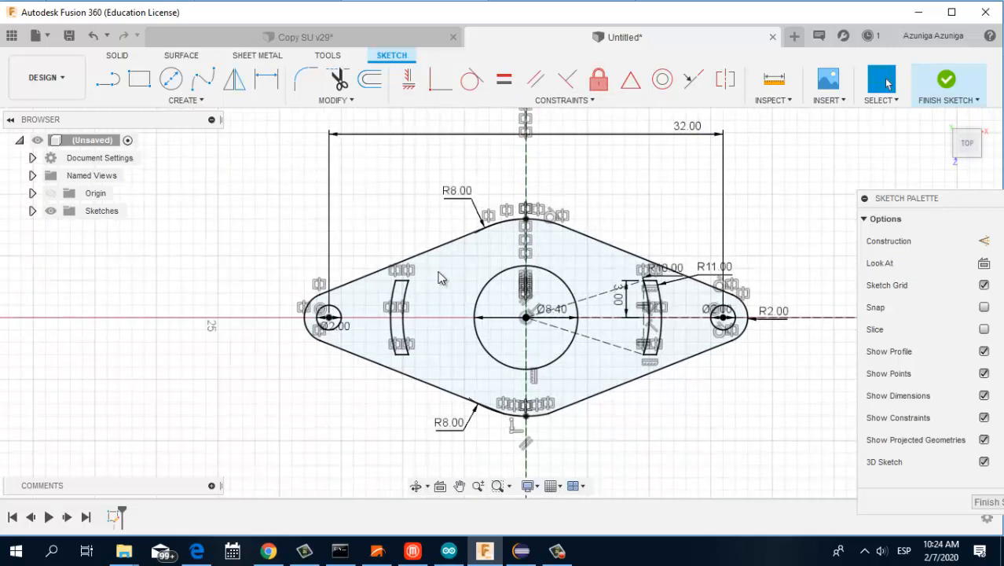
pyautogui.scroll(-1, 444, 279)
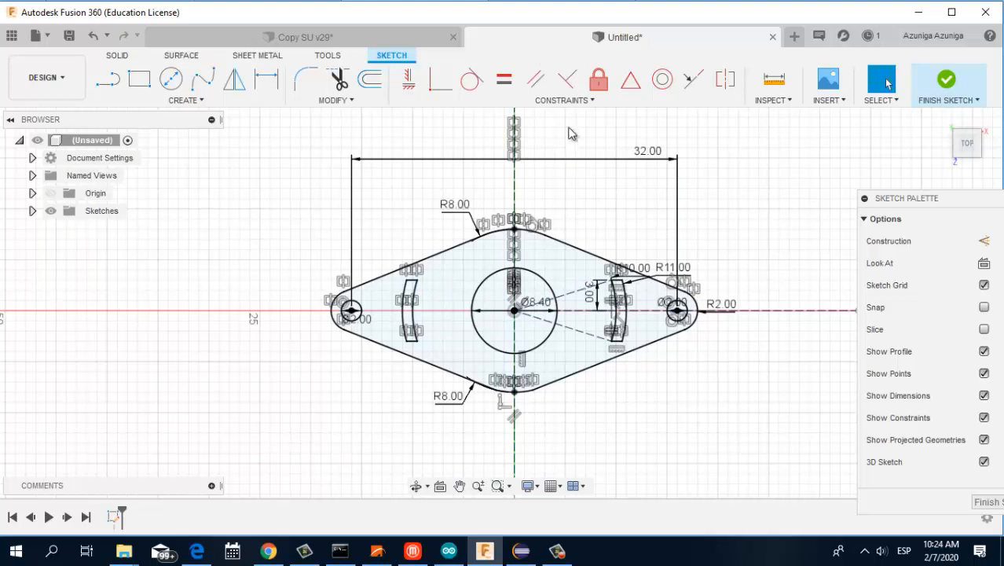
pyautogui.click(574, 101)
# Step: Switch to Fusion360Exercises.pdf in the browser and view the next exercise, the bracket drawing with a rounded head
pyautogui.hotkey('alt', 'Tab')
pyautogui.hotkey('alt', 'Tab')
pyautogui.hotkey('alt', 'Tab')
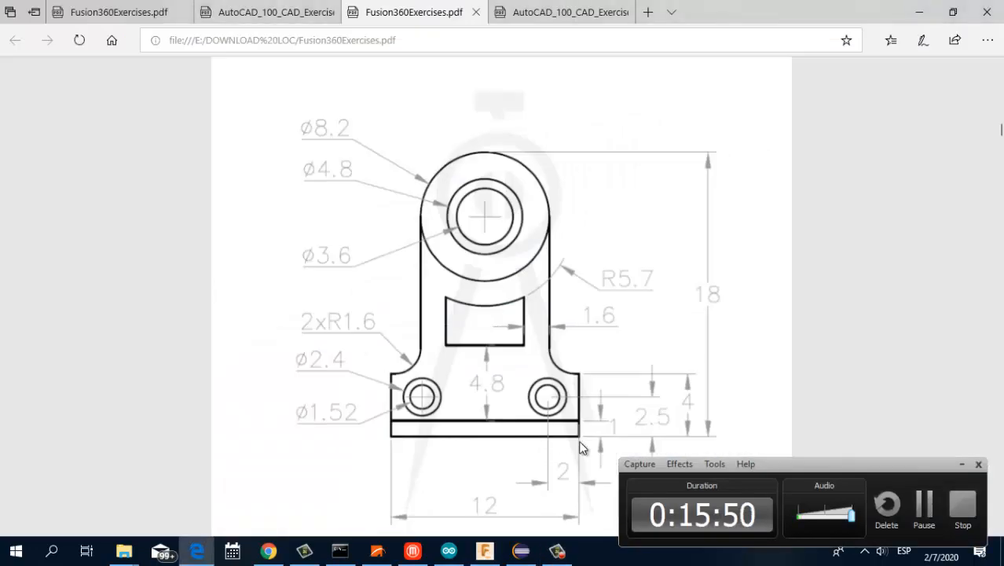